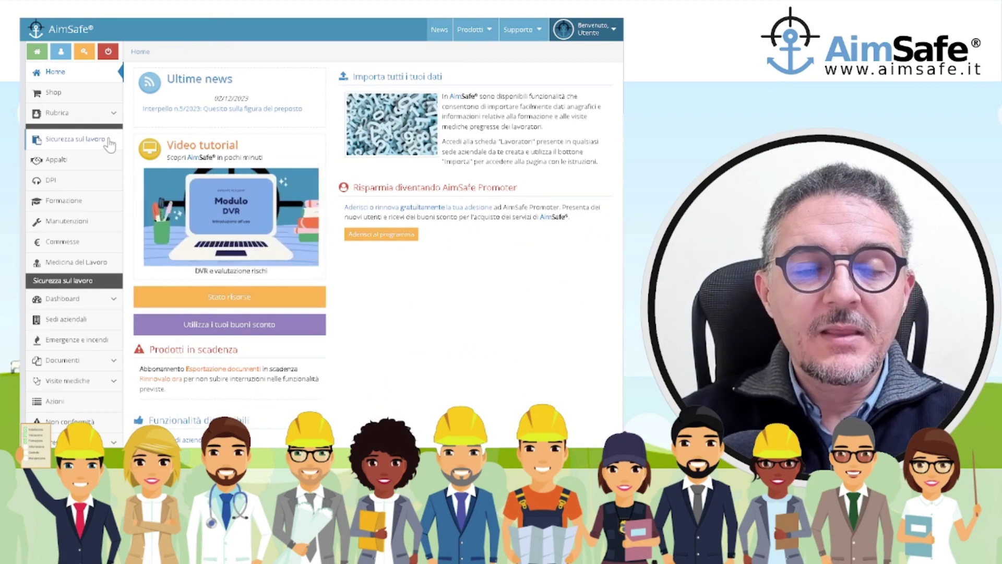
Open the Committente S.r.l. - Prova site in the Sicurezza sul lavoro module and start adding a new job role (mansione).
{"action": "left_click", "coordinate": [81, 142]}
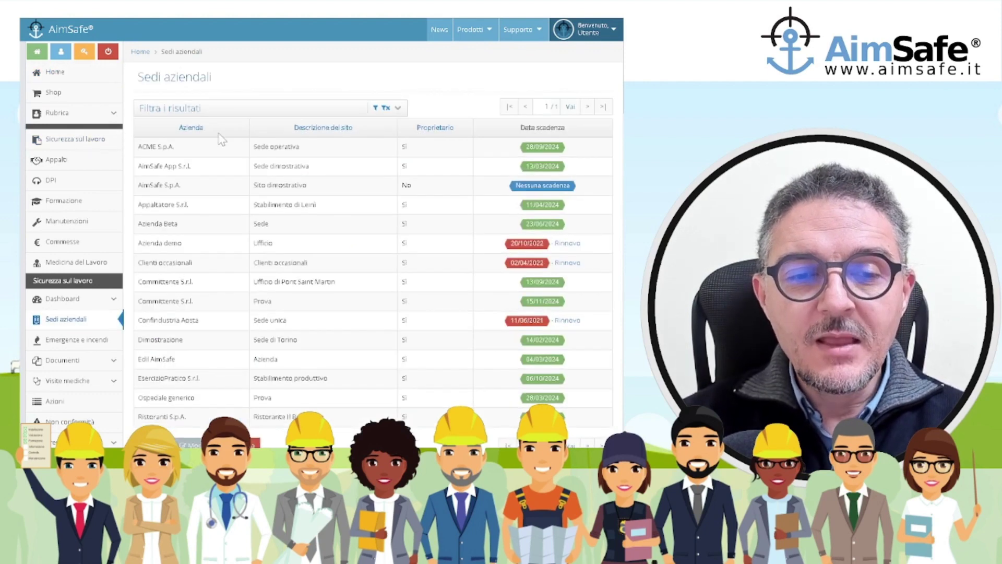
{"action": "left_click", "coordinate": [207, 307]}
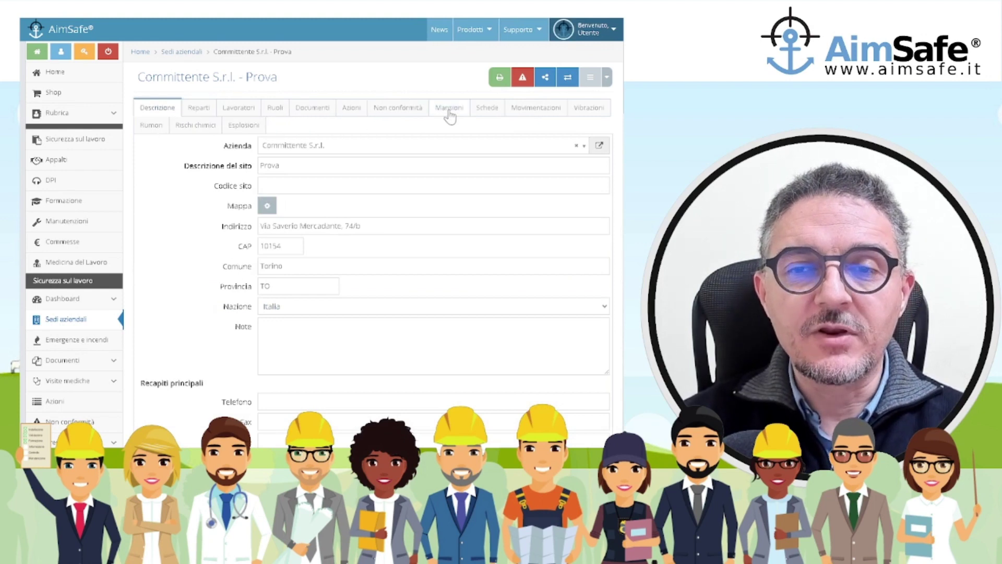
{"action": "left_click", "coordinate": [449, 112]}
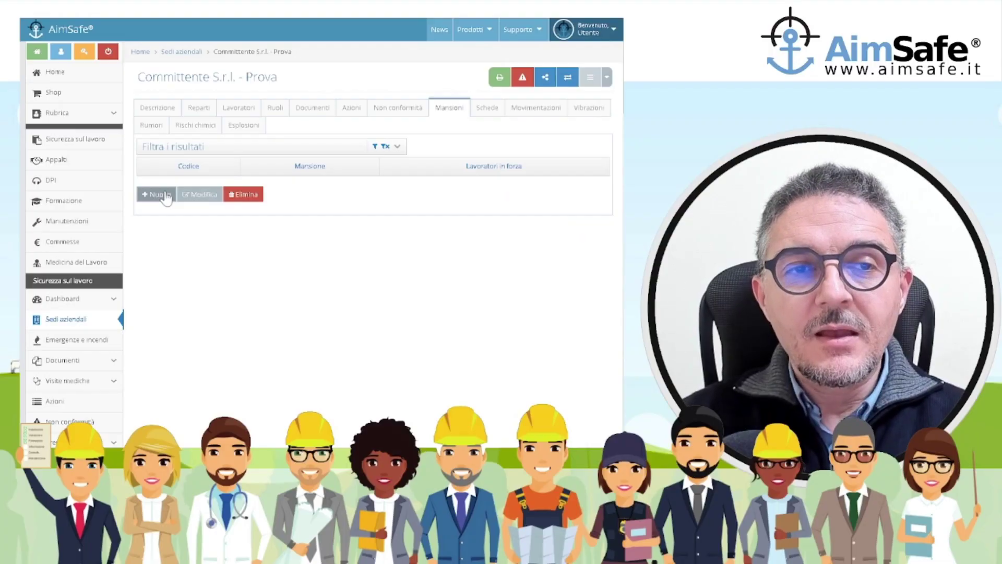
{"action": "left_click", "coordinate": [157, 195]}
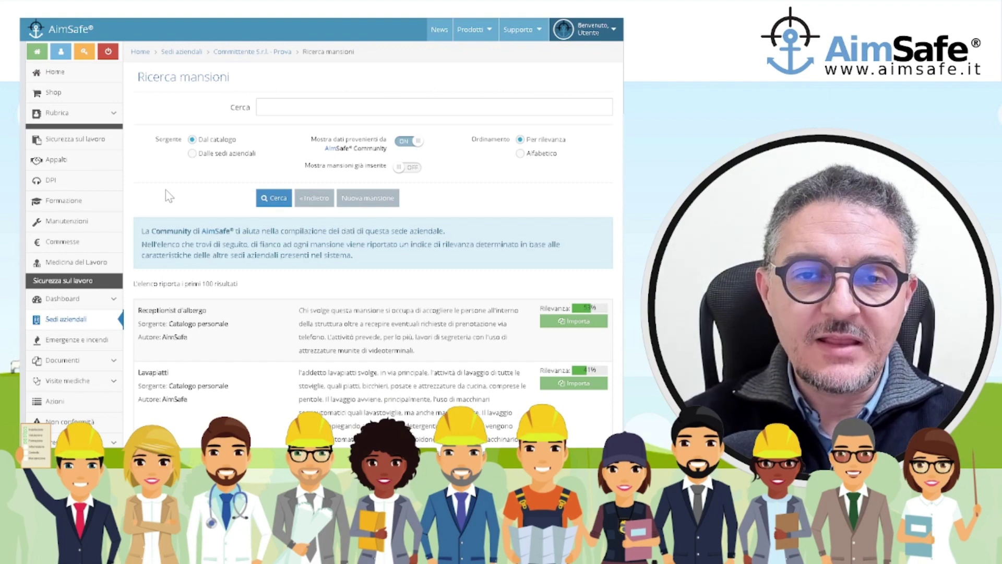
Examine the catalogue's suggested job roles, including their descriptions and relevance ratings for this site.
{"action": "scroll", "coordinate": [172, 196], "scroll_direction": "down", "scroll_amount": 4}
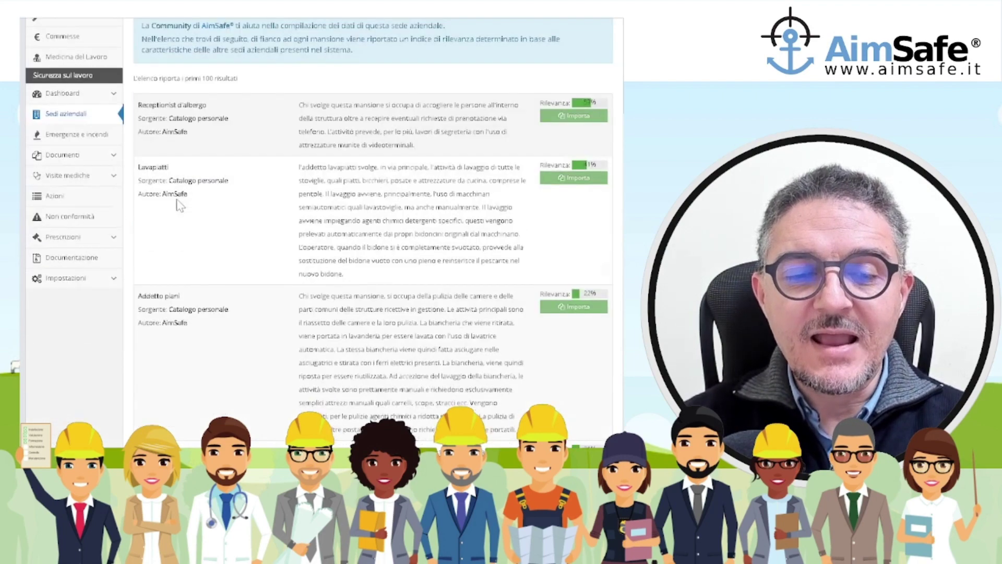
{"action": "scroll", "coordinate": [188, 217], "scroll_direction": "down", "scroll_amount": 6}
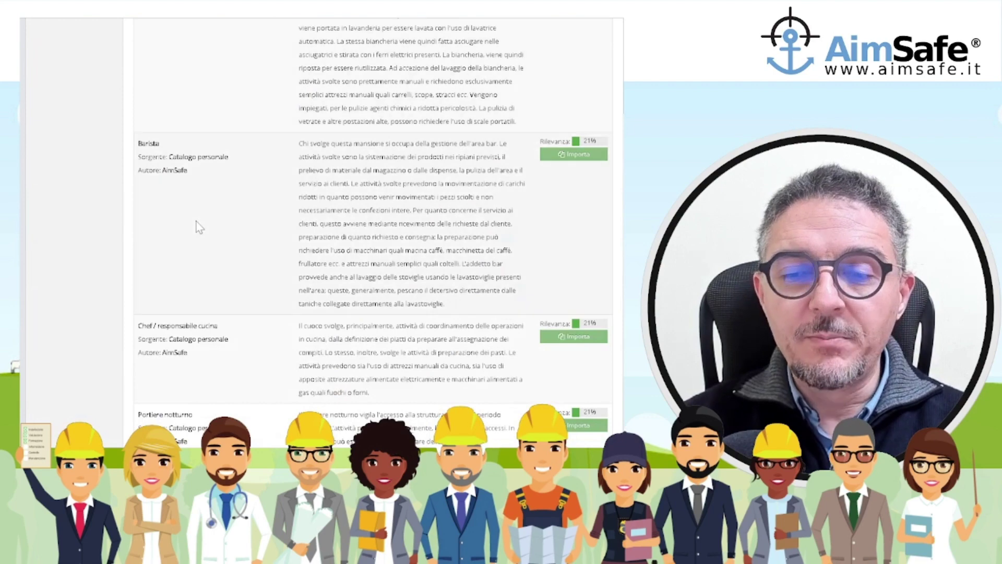
{"action": "scroll", "coordinate": [199, 227], "scroll_direction": "down", "scroll_amount": 1}
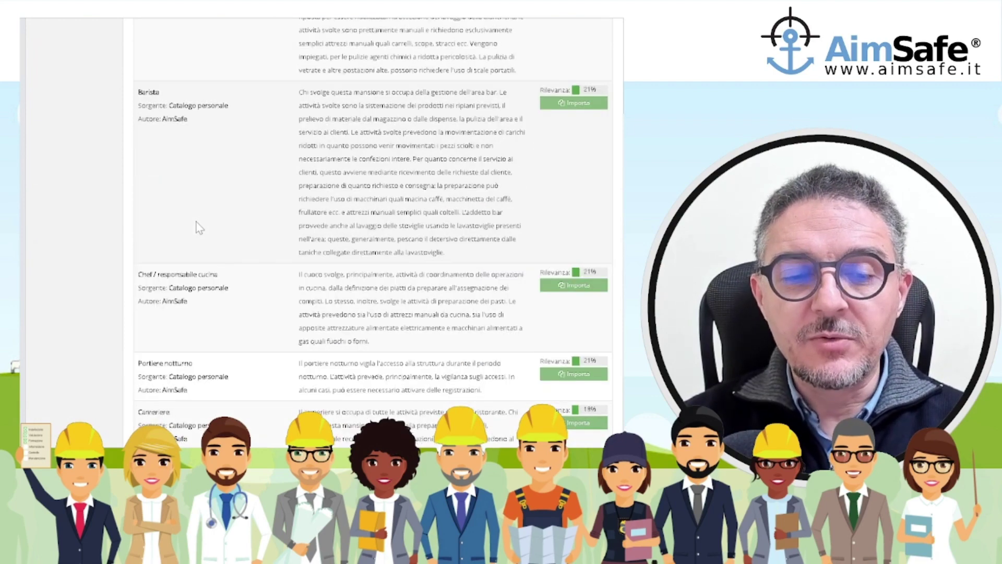
{"action": "scroll", "coordinate": [250, 195], "scroll_direction": "up", "scroll_amount": 2}
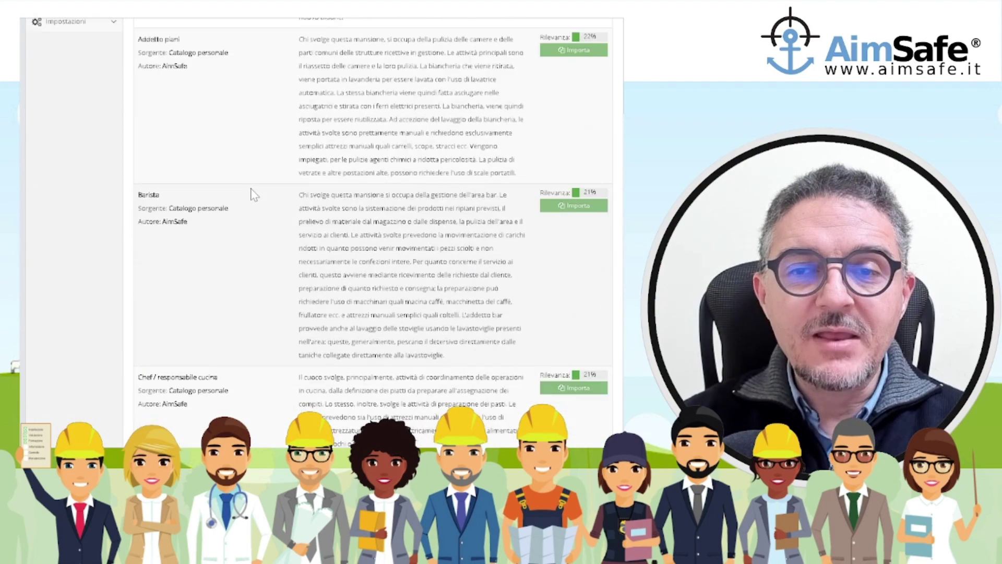
{"action": "scroll", "coordinate": [250, 196], "scroll_direction": "down", "scroll_amount": 9}
{"action": "scroll", "coordinate": [251, 194], "scroll_direction": "down", "scroll_amount": 12}
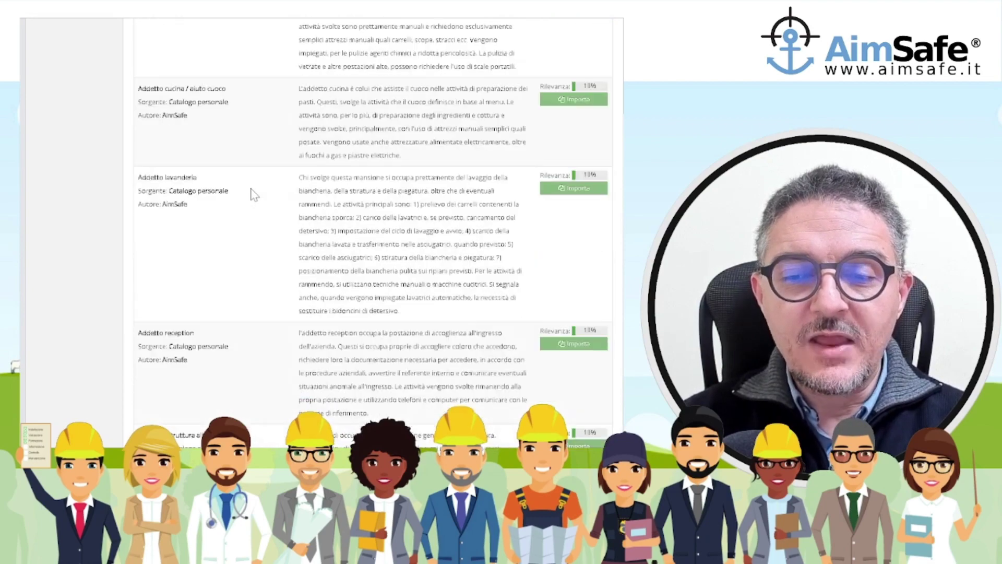
{"action": "scroll", "coordinate": [255, 194], "scroll_direction": "up", "scroll_amount": 8}
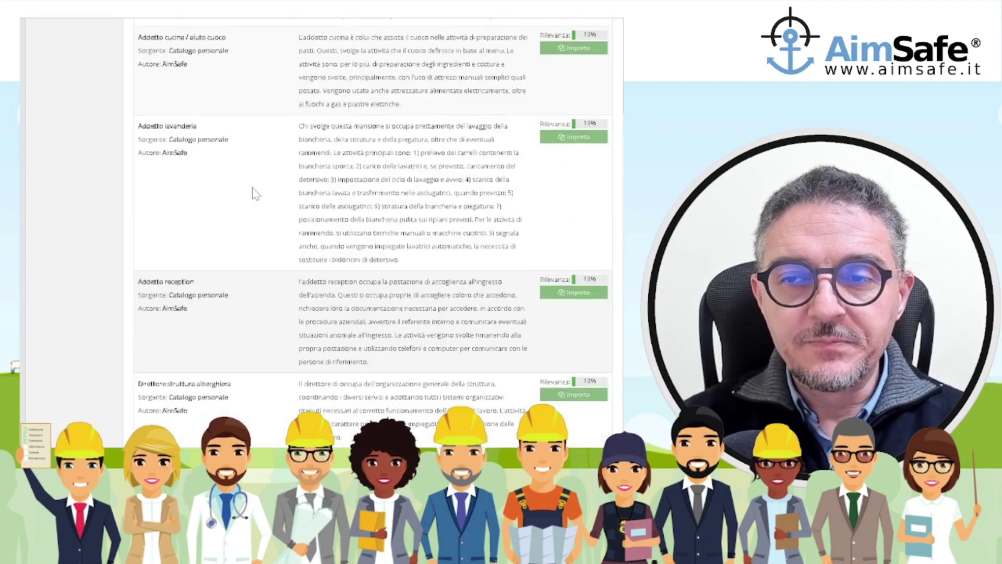
{"action": "scroll", "coordinate": [256, 195], "scroll_direction": "up", "scroll_amount": 10}
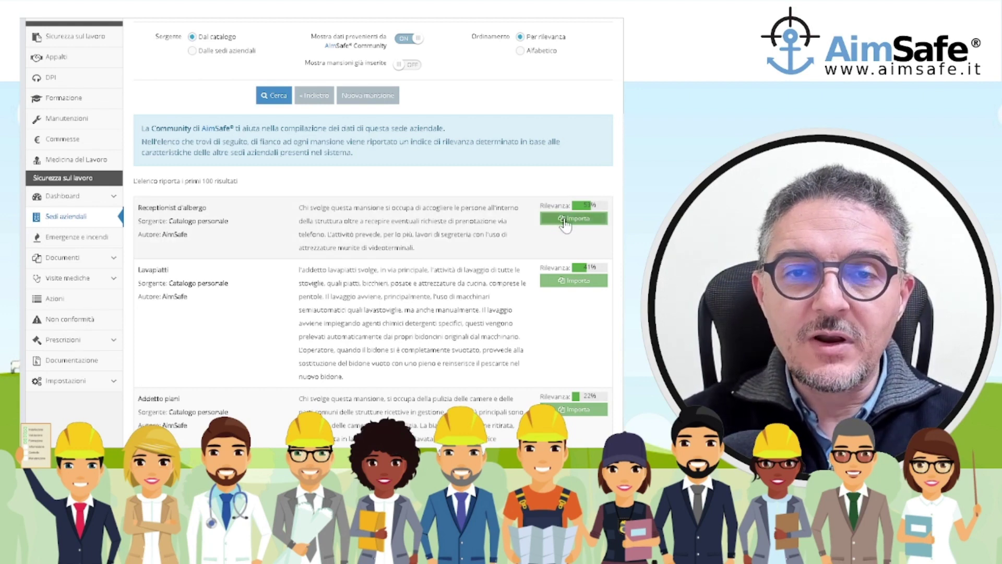
{"action": "scroll", "coordinate": [458, 176], "scroll_direction": "up", "scroll_amount": 2}
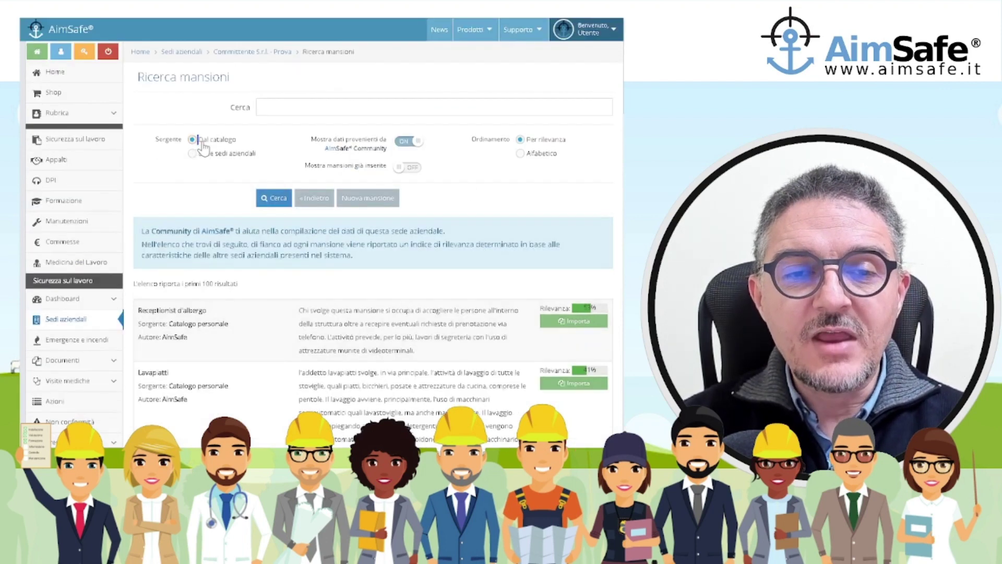
Search for job roles with Dalle sedi aziendali as the source and look over the list.
{"action": "left_click_drag", "start_coordinate": [198, 139], "coordinate": [239, 141]}
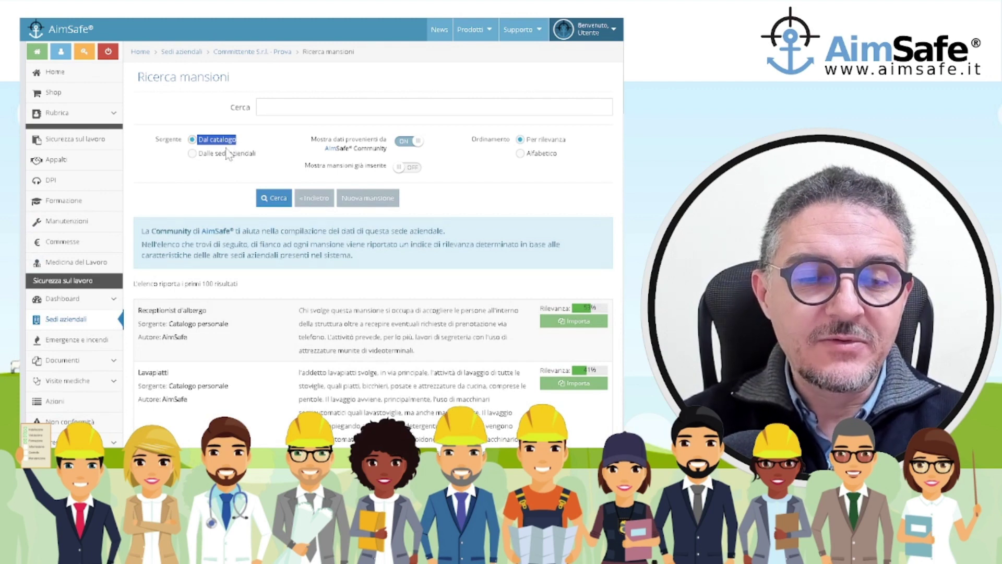
{"action": "left_click", "coordinate": [192, 153]}
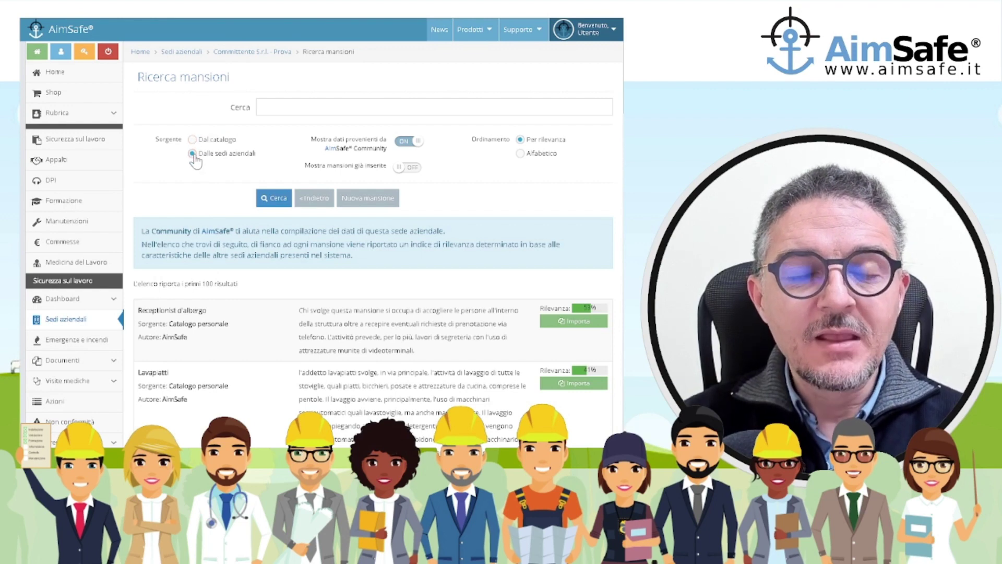
{"action": "left_click", "coordinate": [272, 197]}
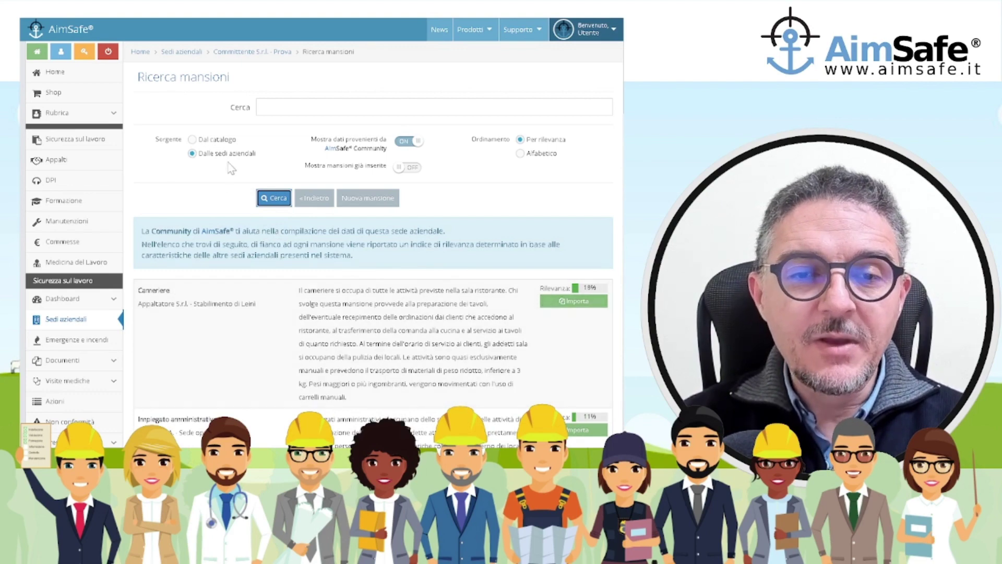
{"action": "scroll", "coordinate": [164, 312], "scroll_direction": "down", "scroll_amount": 2}
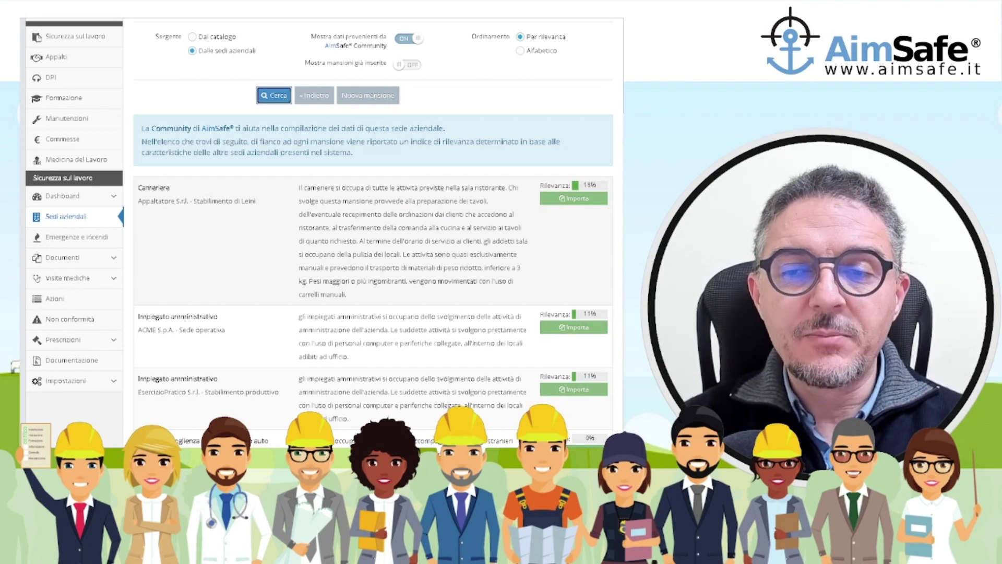
{"action": "scroll", "coordinate": [284, 180], "scroll_direction": "up", "scroll_amount": 2}
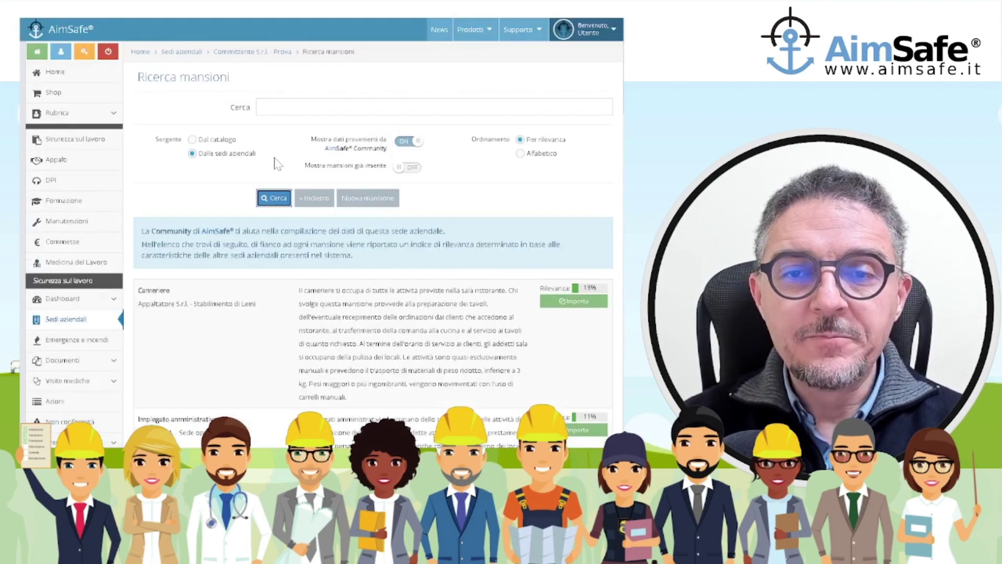
Search for job roles again with Dal catalogo as the source, leaving Mostra mansioni già inserite off.
{"action": "left_click", "coordinate": [403, 168]}
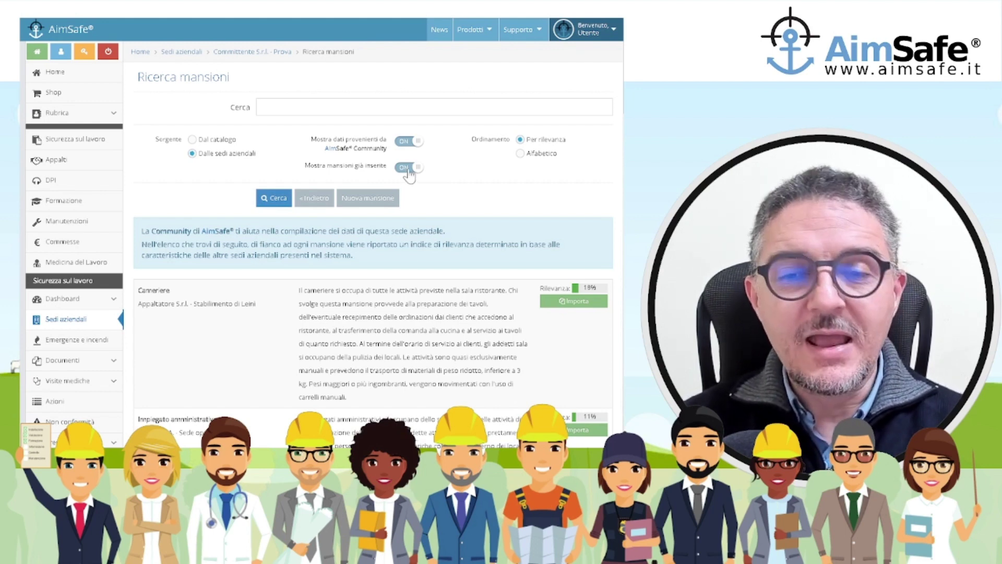
{"action": "left_click", "coordinate": [408, 169]}
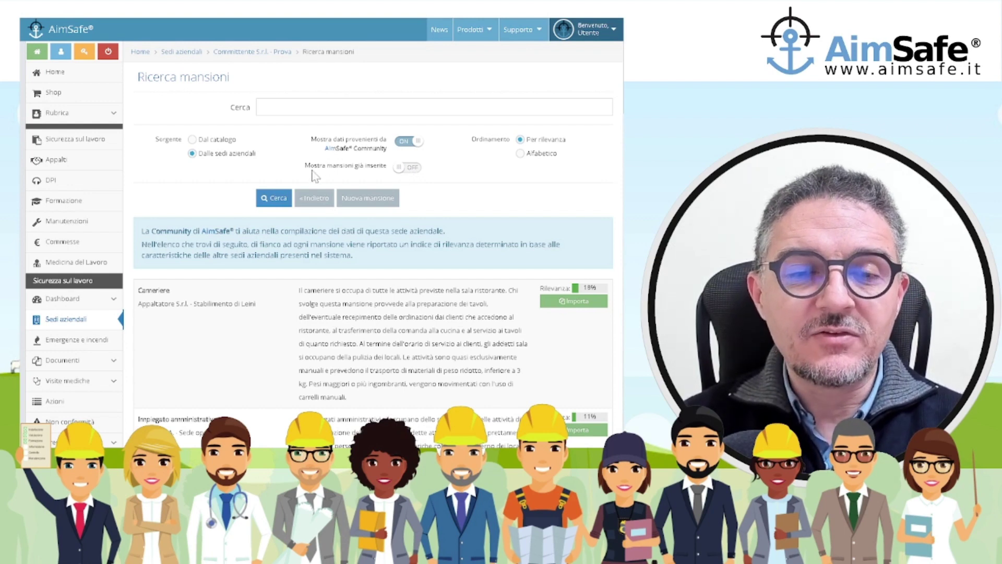
{"action": "left_click", "coordinate": [192, 140]}
{"action": "left_click", "coordinate": [272, 199]}
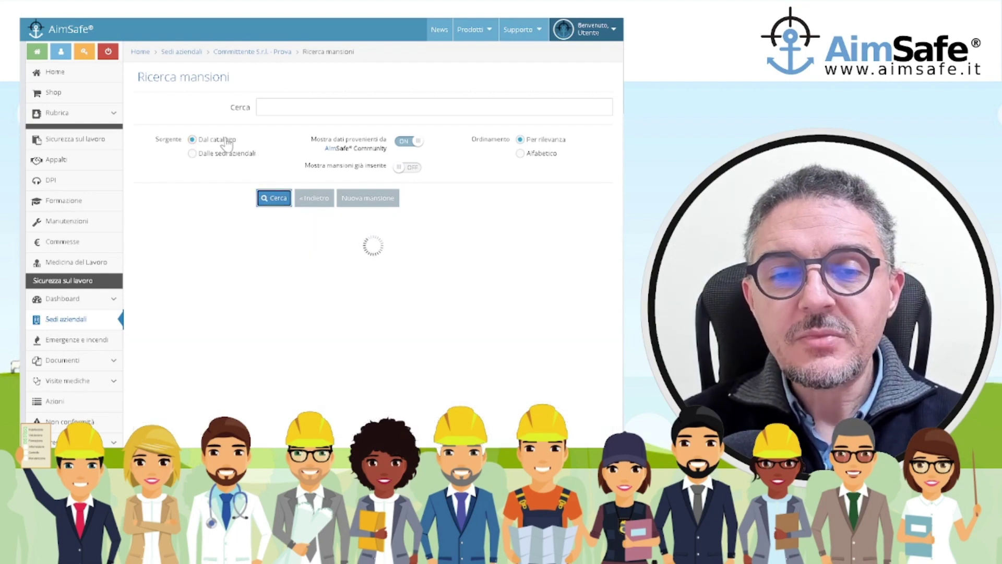
Import the Lavapiatti, Addetto piani, Barista and Chef / responsabile cucina roles from the catalogue and return to the site's role list.
{"action": "scroll", "coordinate": [225, 141], "scroll_direction": "down", "scroll_amount": 2}
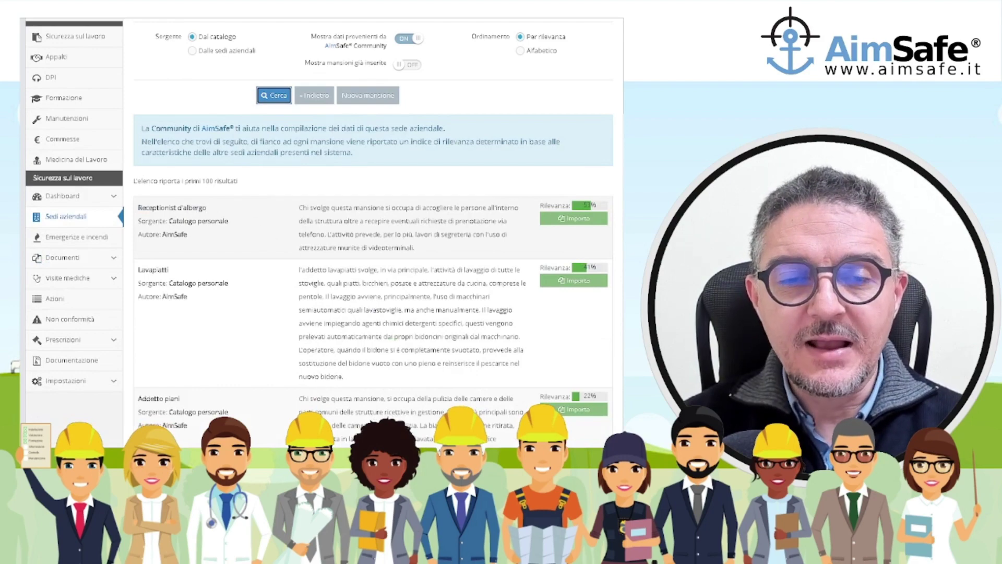
{"action": "scroll", "coordinate": [193, 208], "scroll_direction": "down", "scroll_amount": 2}
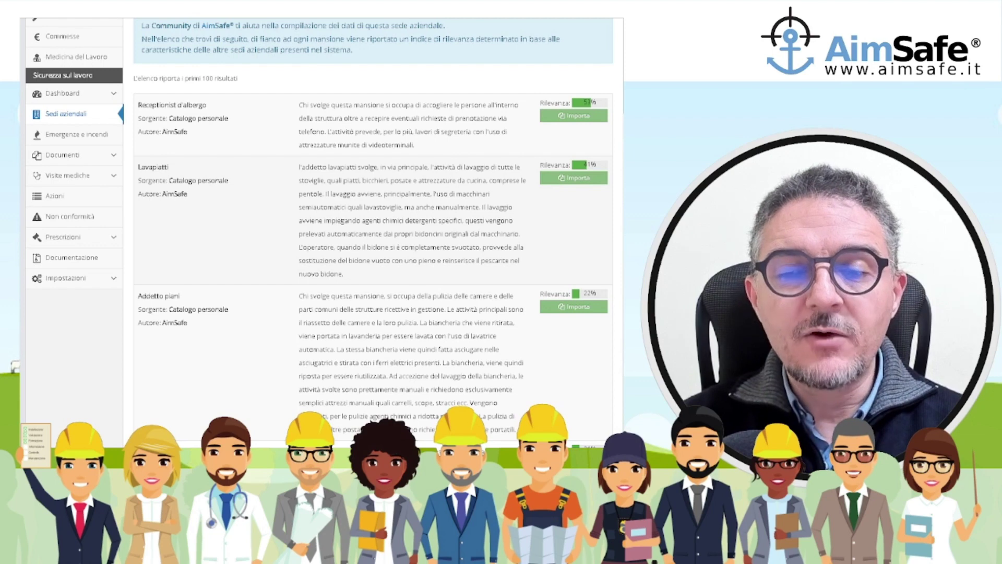
{"action": "left_click", "coordinate": [567, 180]}
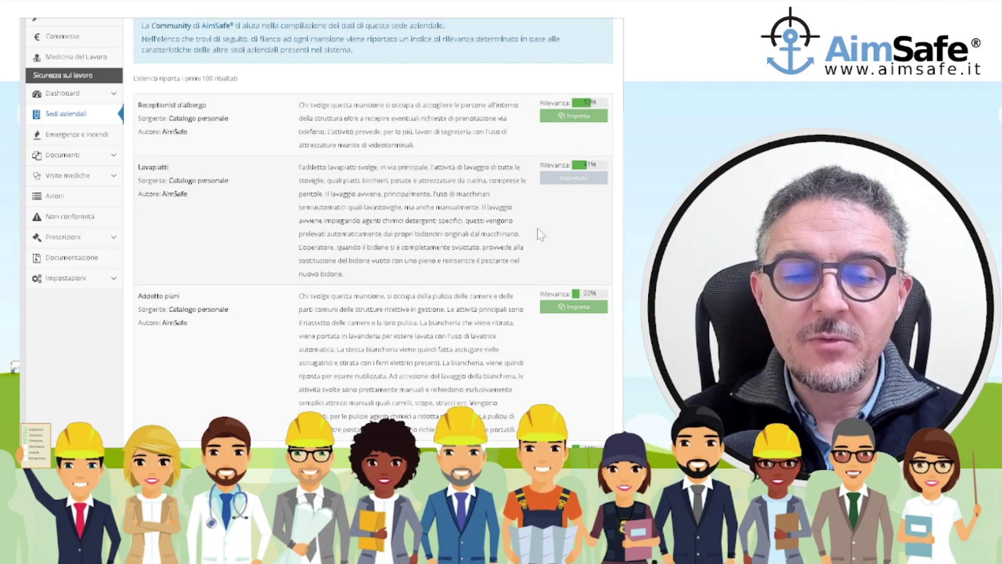
{"action": "scroll", "coordinate": [542, 233], "scroll_direction": "down", "scroll_amount": 3}
{"action": "left_click", "coordinate": [573, 162]}
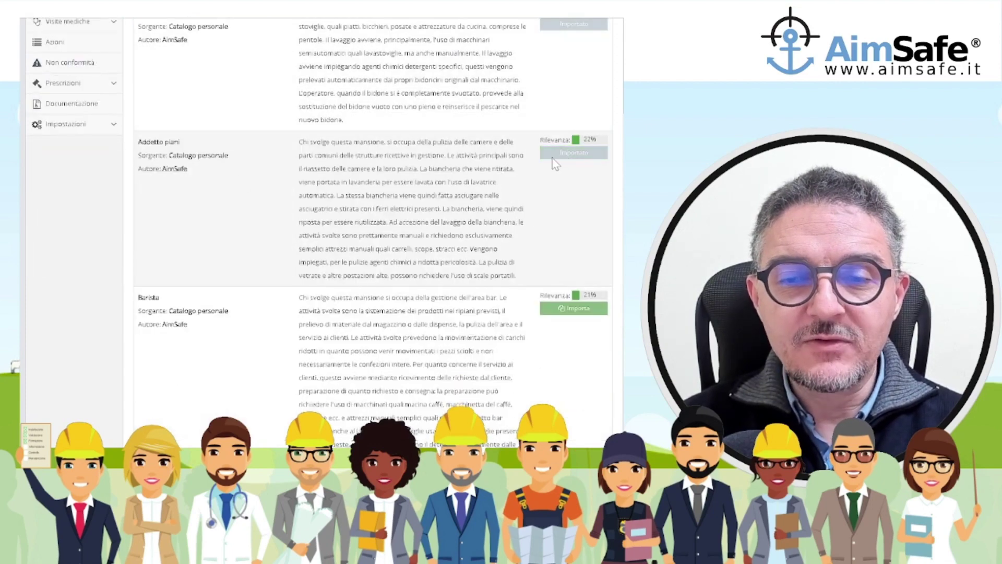
{"action": "scroll", "coordinate": [552, 188], "scroll_direction": "down", "scroll_amount": 1}
{"action": "scroll", "coordinate": [568, 267], "scroll_direction": "down", "scroll_amount": 3}
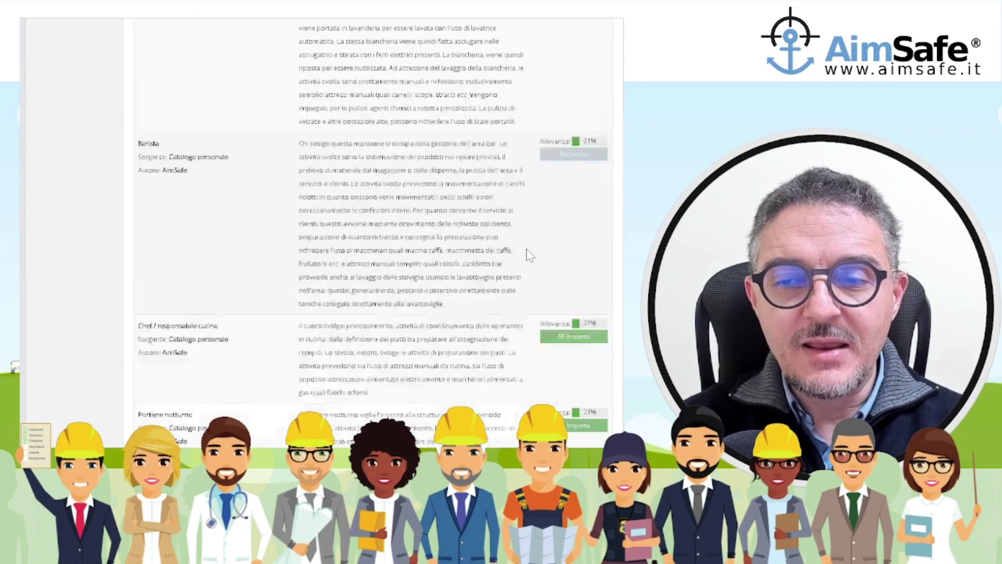
{"action": "left_click", "coordinate": [573, 285]}
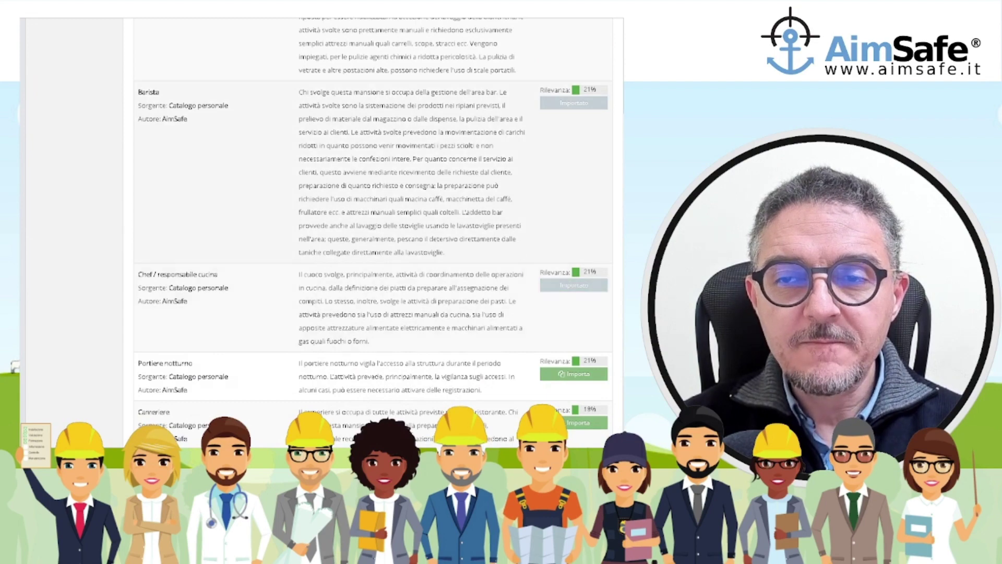
{"action": "scroll", "coordinate": [554, 272], "scroll_direction": "up", "scroll_amount": 10}
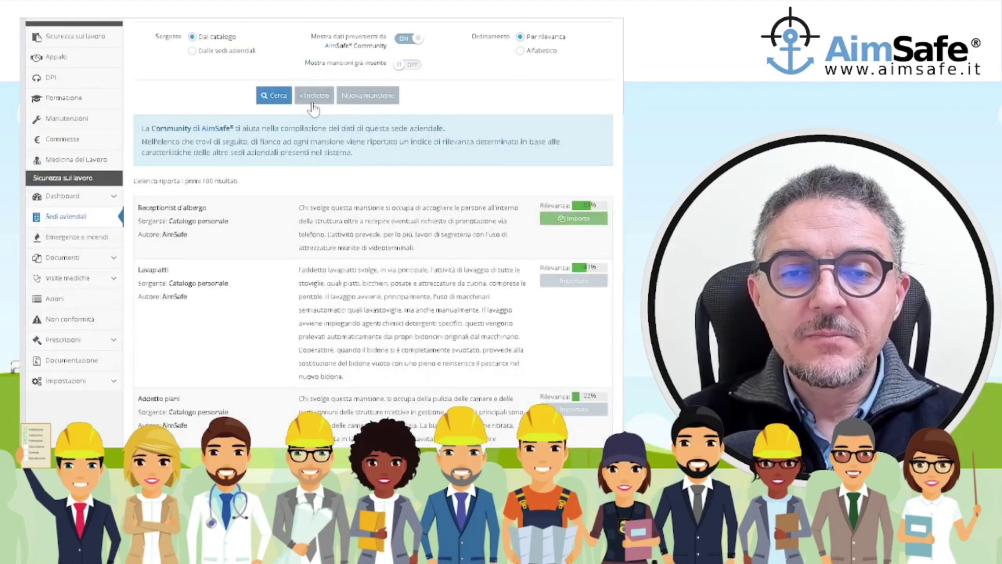
{"action": "left_click", "coordinate": [314, 102]}
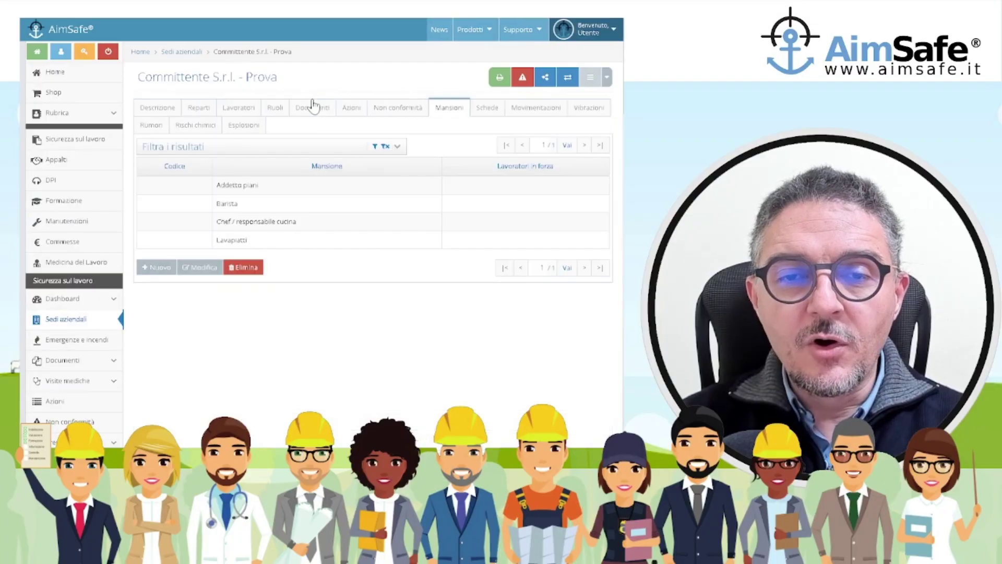
Open the Addetto piani role from the site's role list.
{"action": "left_click", "coordinate": [244, 191]}
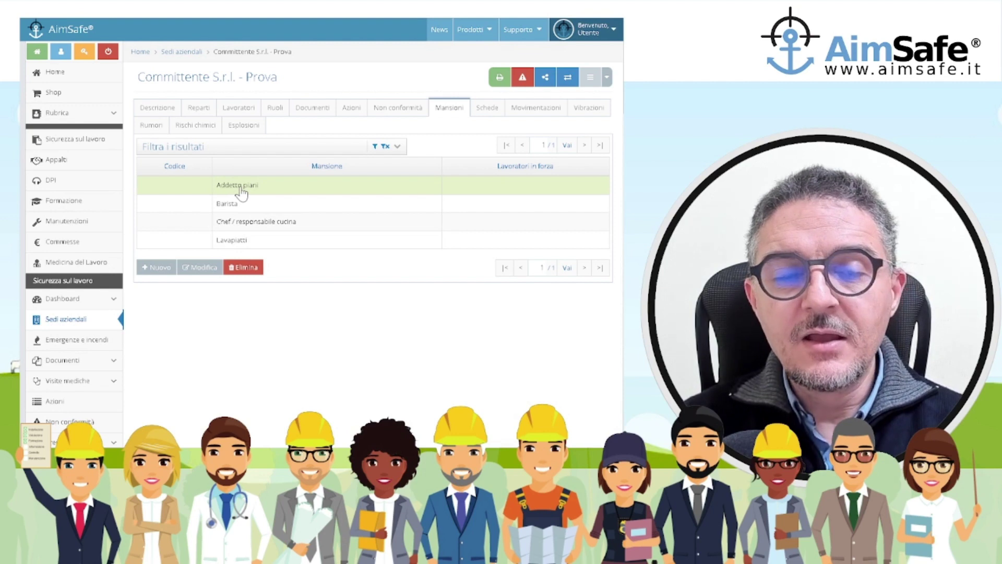
{"action": "left_click", "coordinate": [347, 205]}
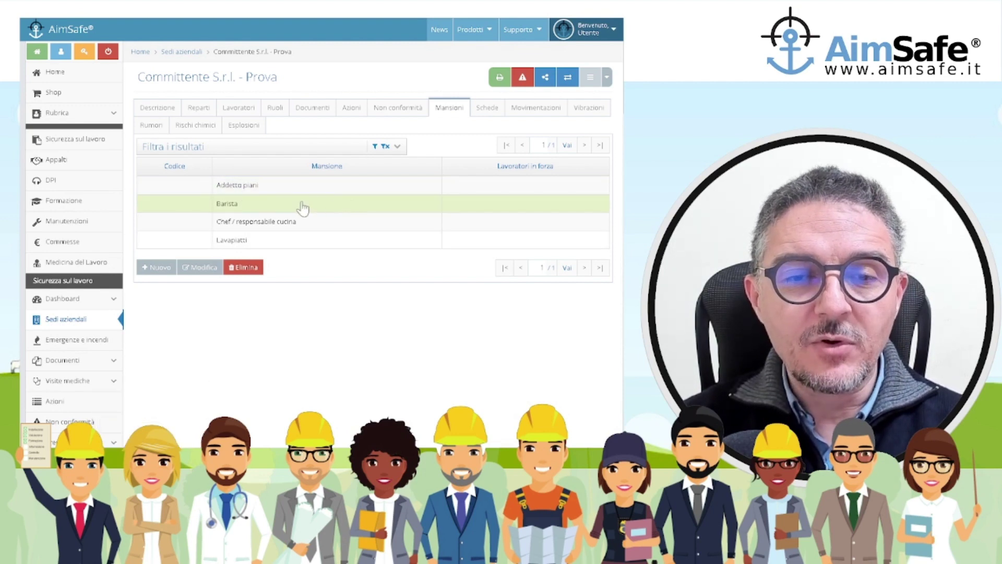
{"action": "left_click", "coordinate": [271, 193]}
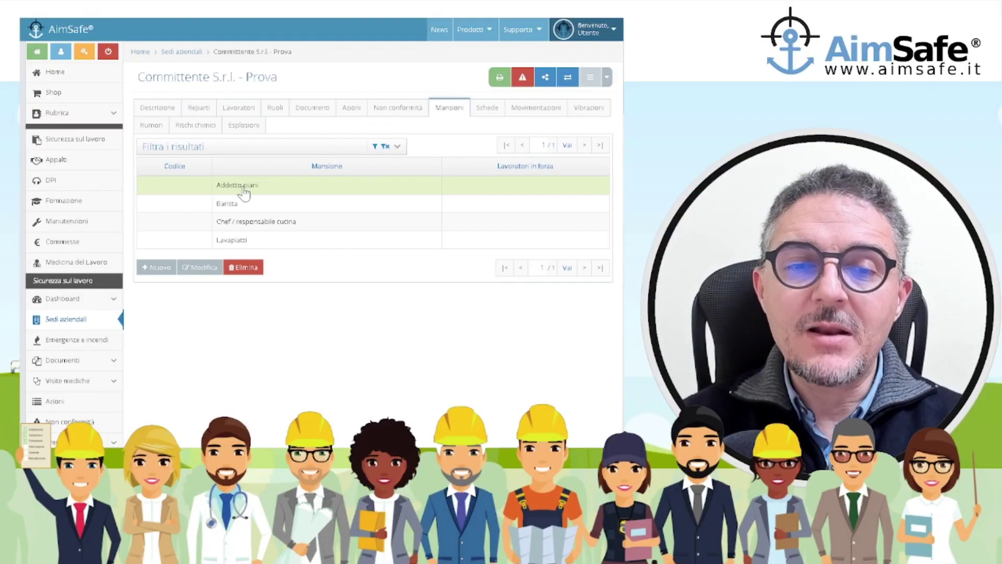
{"action": "double_click", "coordinate": [244, 189]}
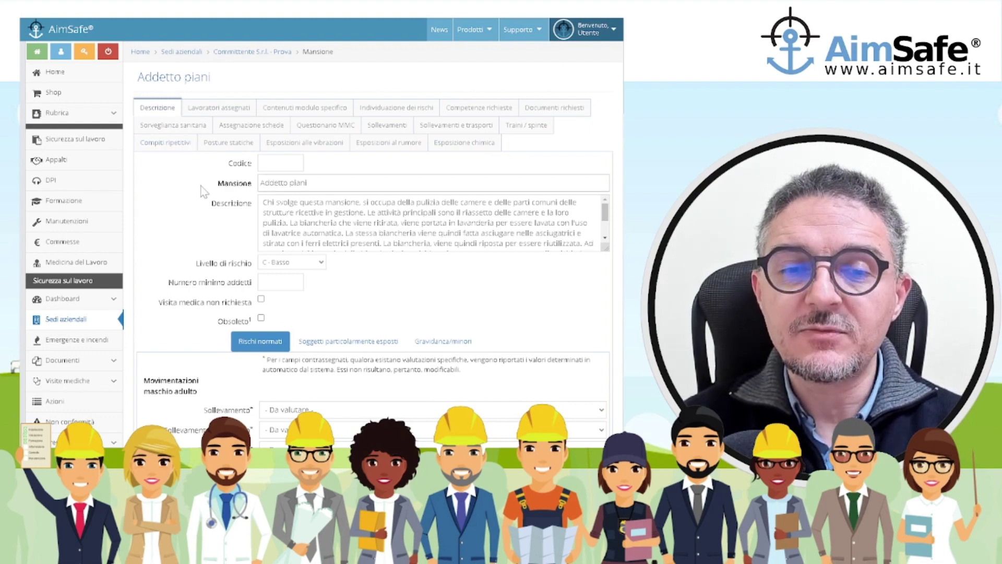
Review the role's Mansione and Descrizione fields, enlarging the description box to show its full text.
{"action": "scroll", "coordinate": [198, 179], "scroll_direction": "down", "scroll_amount": 1}
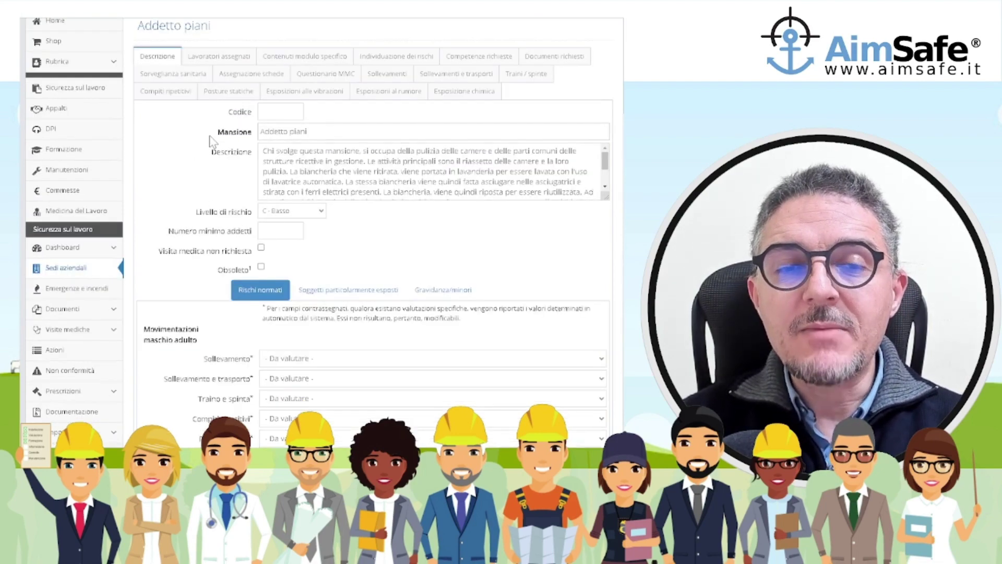
{"action": "left_click_drag", "start_coordinate": [215, 131], "coordinate": [255, 134]}
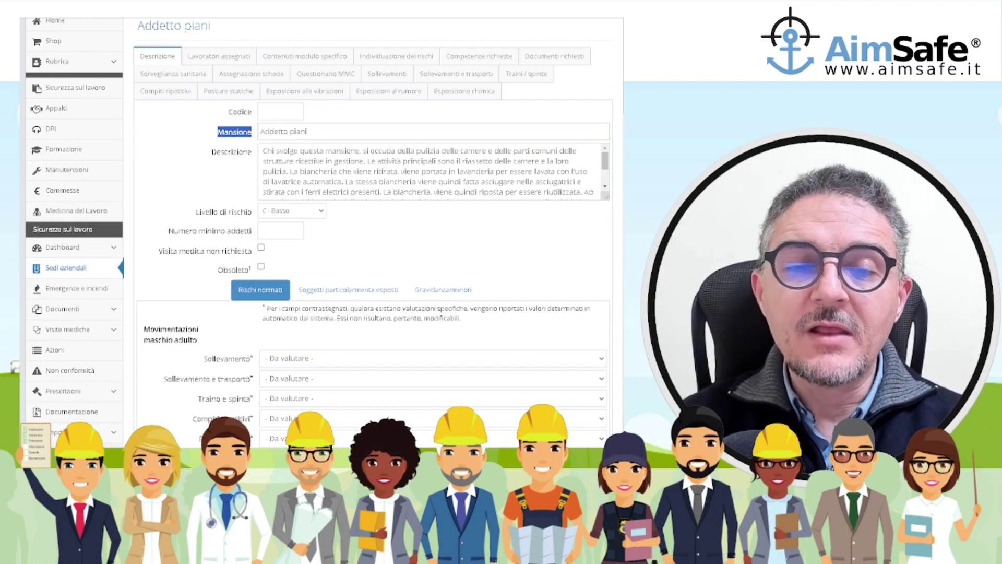
{"action": "left_click", "coordinate": [232, 153]}
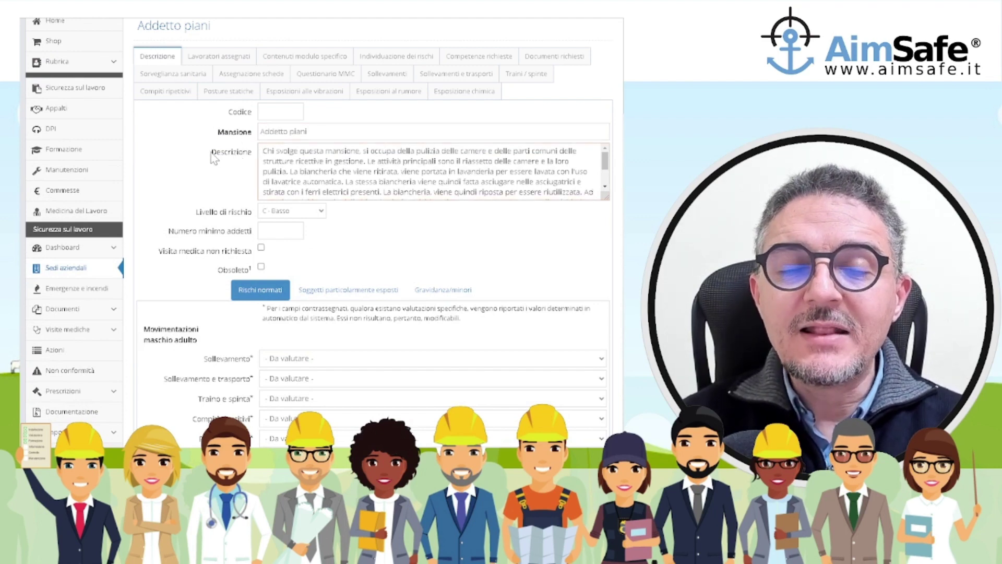
{"action": "left_click_drag", "start_coordinate": [212, 153], "coordinate": [250, 157]}
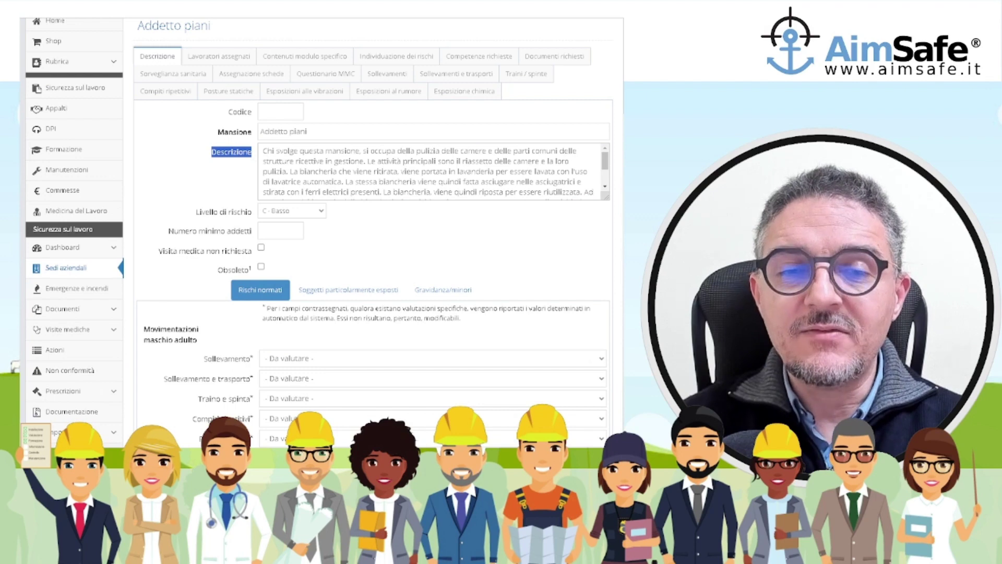
{"action": "left_click", "coordinate": [264, 150]}
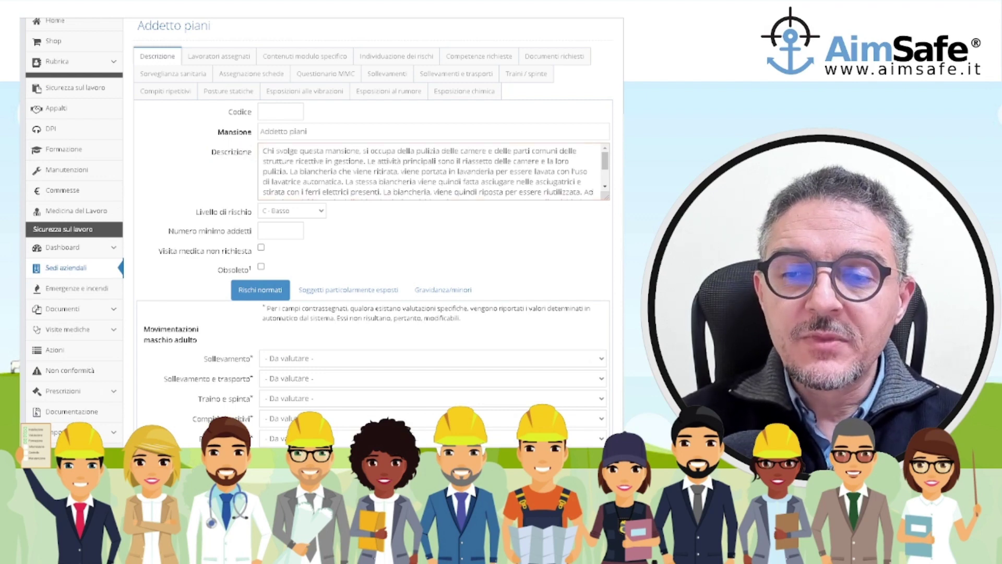
{"action": "left_click_drag", "start_coordinate": [606, 196], "coordinate": [607, 278]}
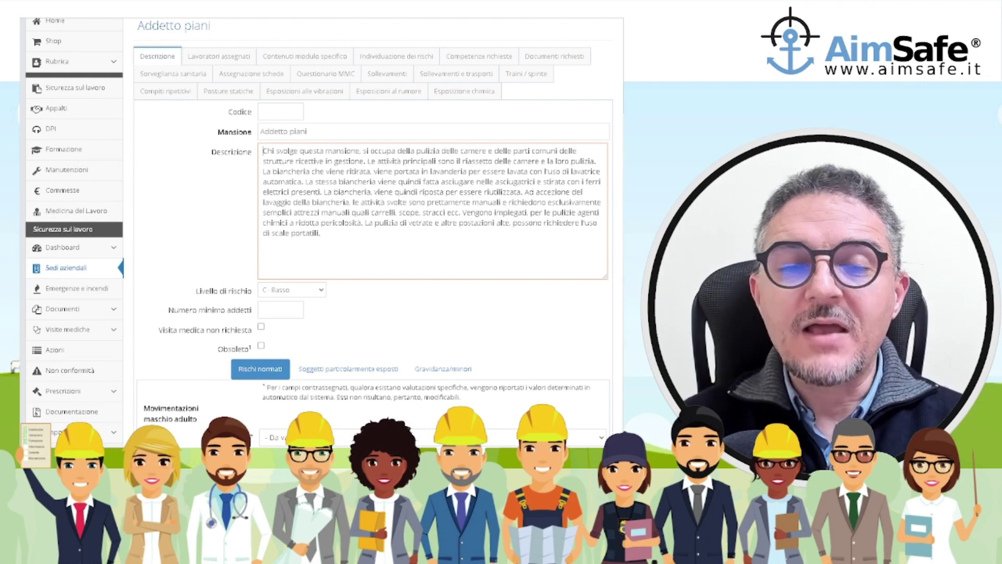
Examine the available Livello di rischio options and the Numero minimo addetti field without changing either.
{"action": "scroll", "coordinate": [200, 190], "scroll_direction": "down", "scroll_amount": 2}
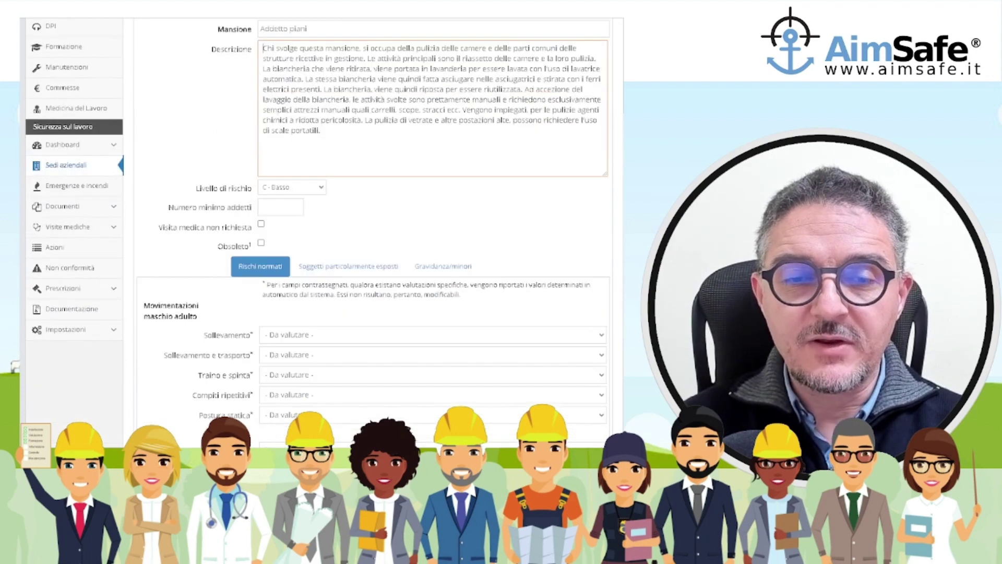
{"action": "left_click", "coordinate": [201, 190]}
{"action": "left_click_drag", "start_coordinate": [203, 194], "coordinate": [246, 196]}
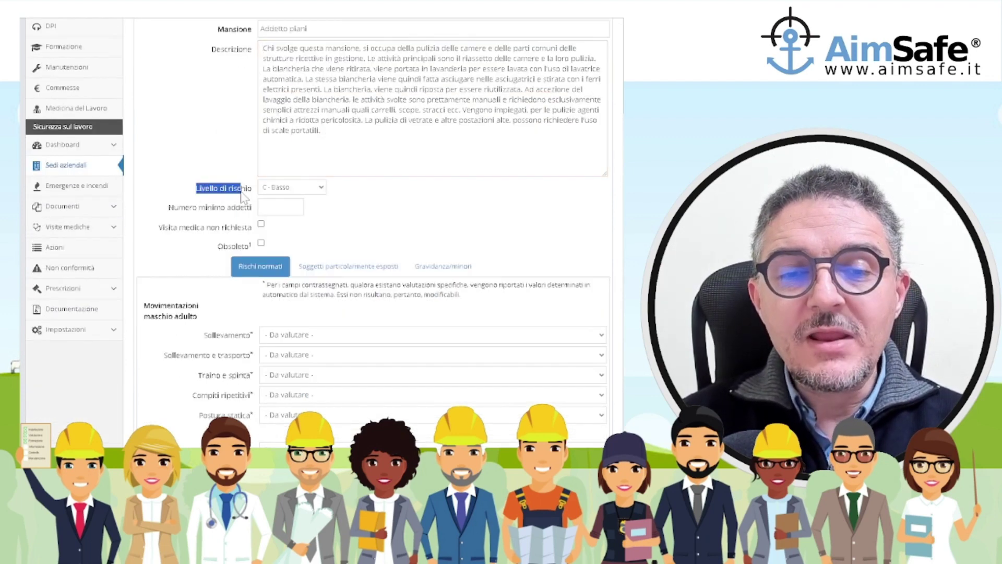
{"action": "left_click", "coordinate": [249, 198]}
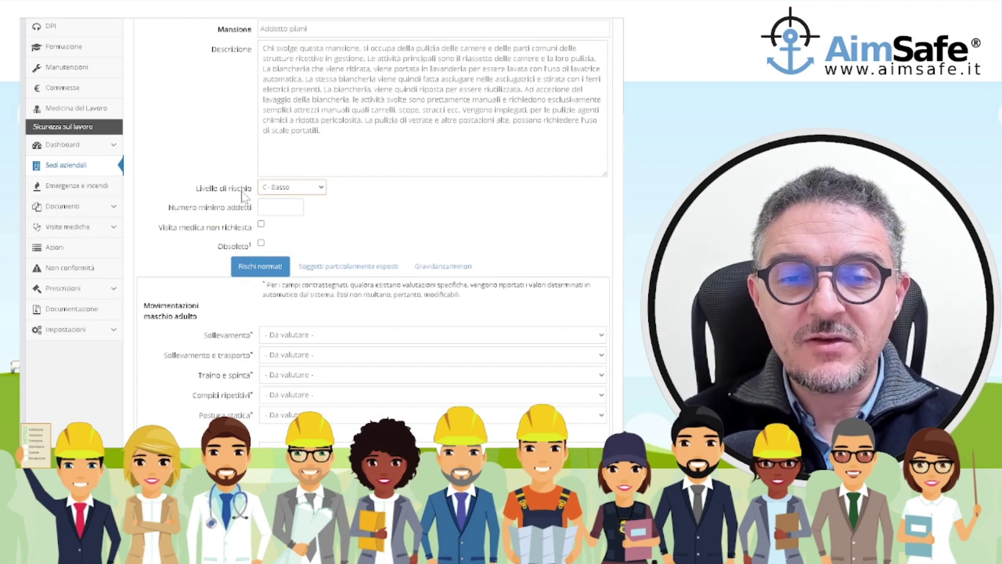
{"action": "left_click", "coordinate": [322, 189]}
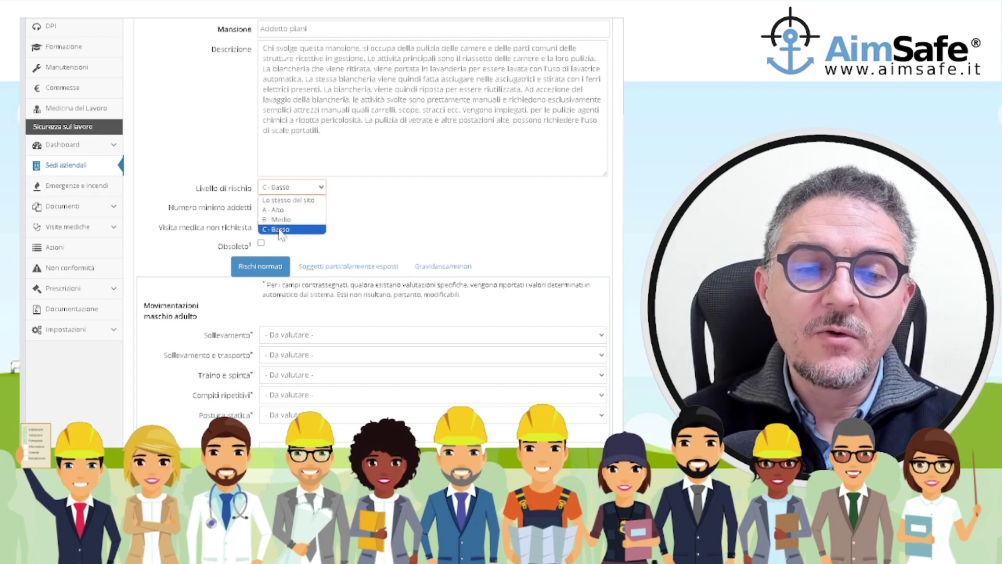
{"action": "left_click", "coordinate": [426, 195]}
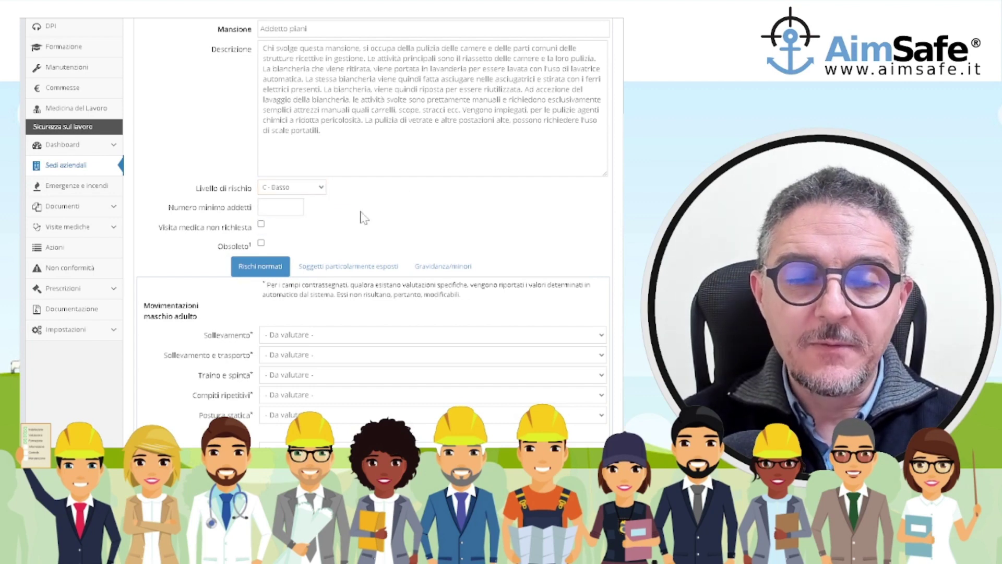
{"action": "left_click", "coordinate": [261, 209]}
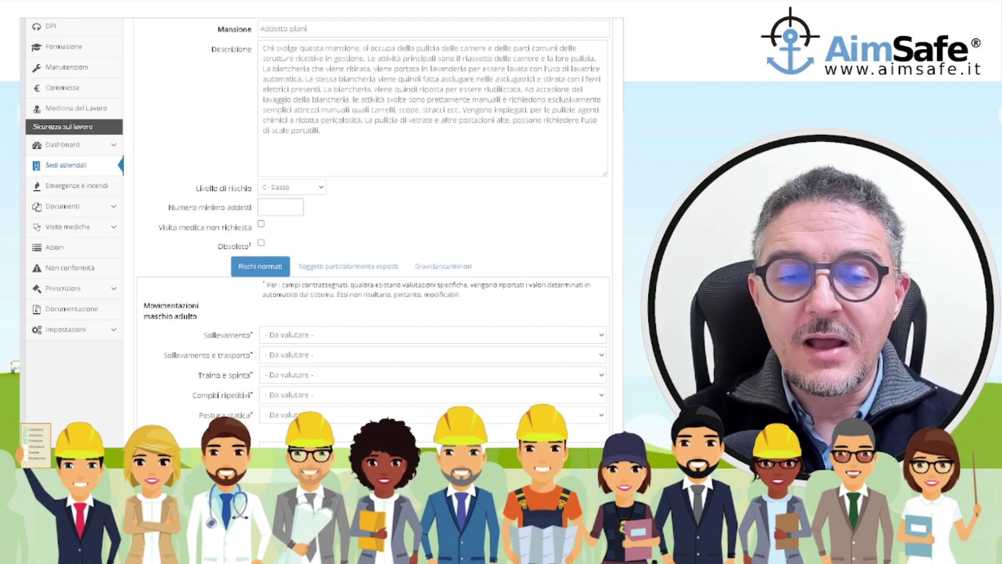
Try the Visita medica non richiesta option on the Addetto piani role and turn it off again.
{"action": "scroll", "coordinate": [305, 201], "scroll_direction": "down", "scroll_amount": 1}
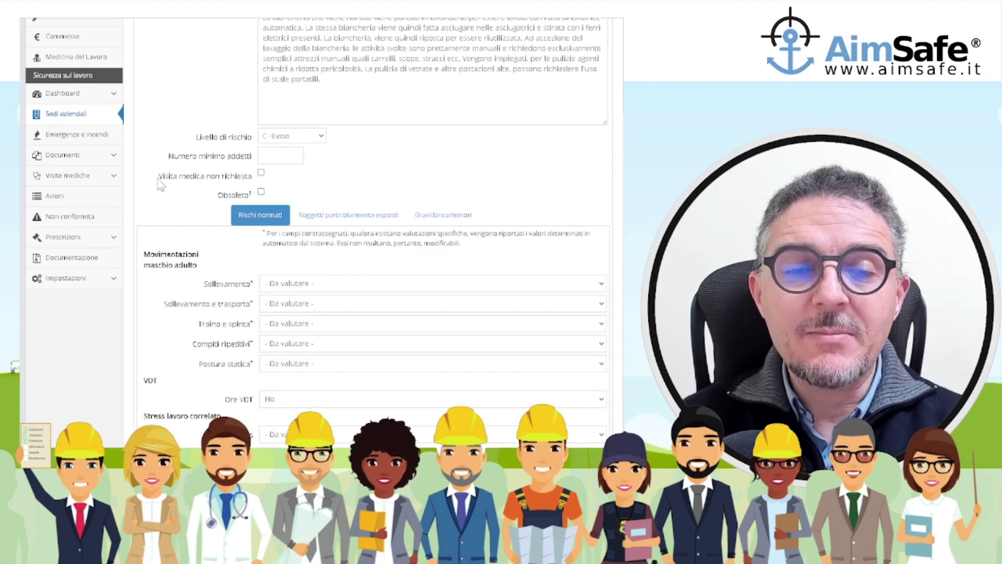
{"action": "left_click_drag", "start_coordinate": [159, 183], "coordinate": [259, 186]}
{"action": "left_click", "coordinate": [322, 184]}
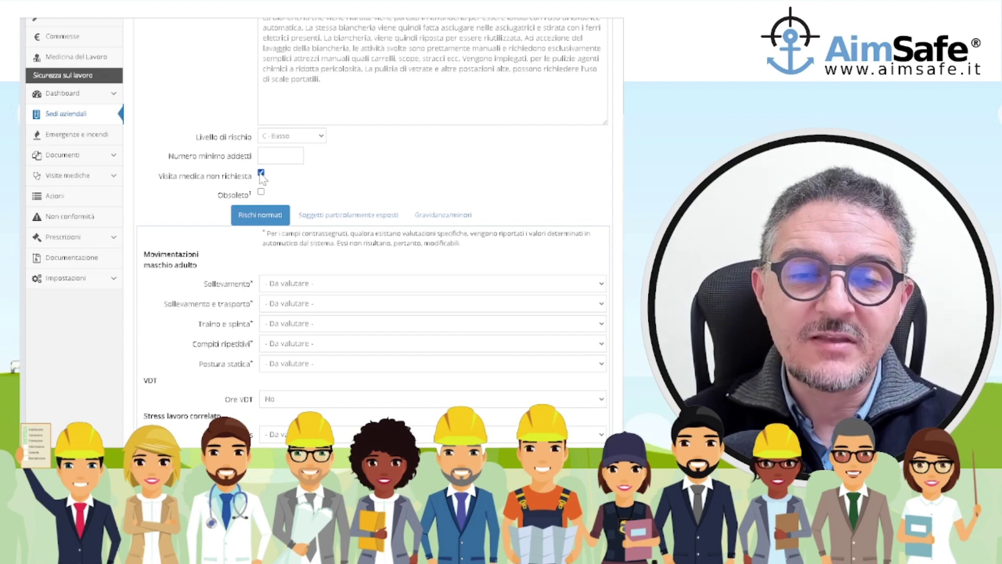
{"action": "left_click", "coordinate": [262, 174]}
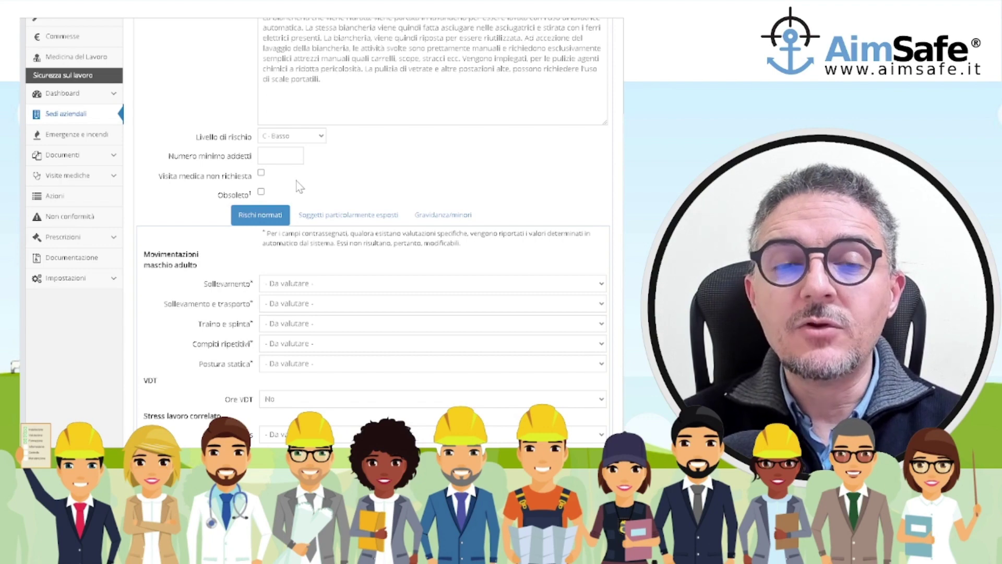
Try Personalizzato for the adult male Sollevamento risk, look at its custom value field, and restore Da valutare.
{"action": "scroll", "coordinate": [267, 180], "scroll_direction": "down", "scroll_amount": 2}
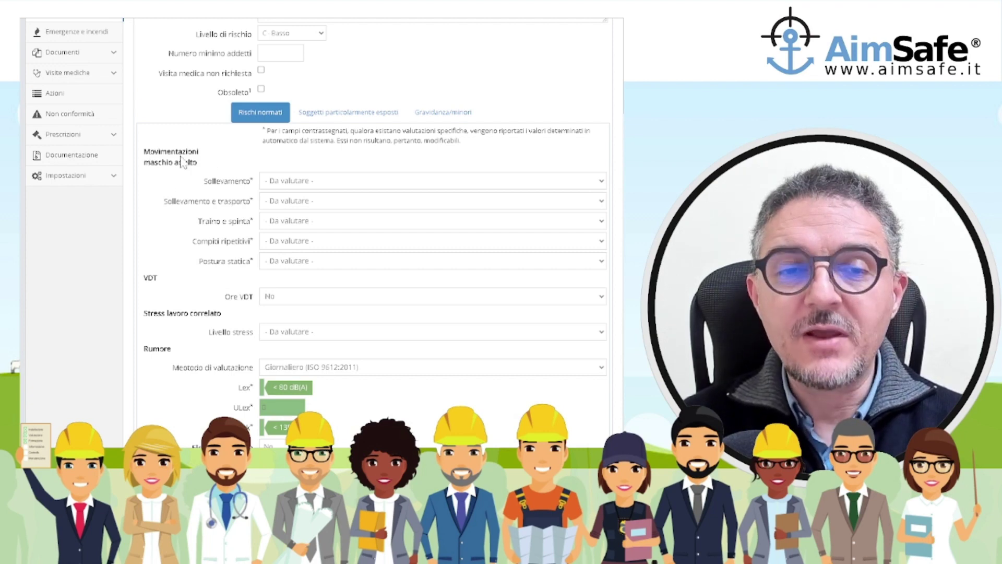
{"action": "scroll", "coordinate": [206, 187], "scroll_direction": "down", "scroll_amount": 1}
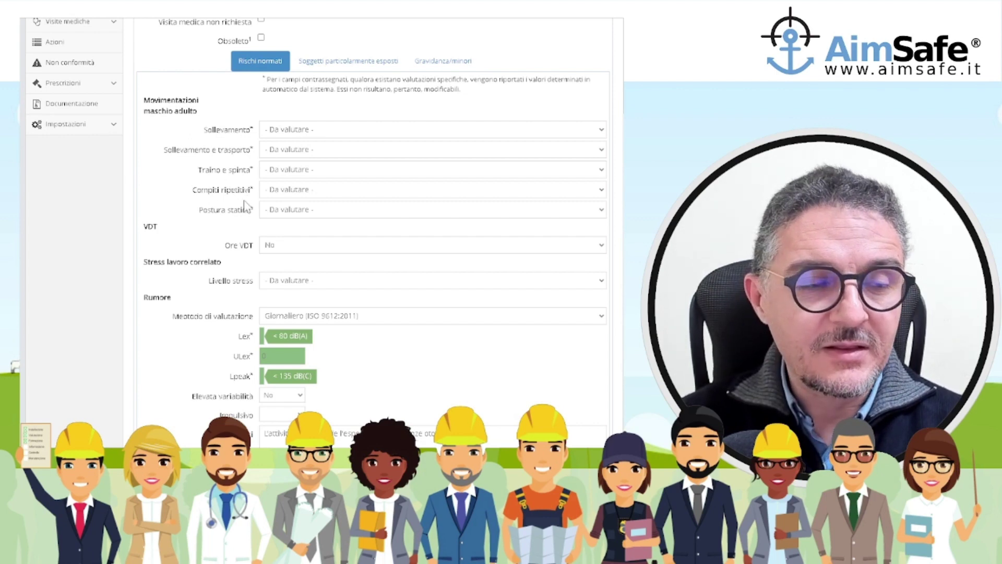
{"action": "left_click", "coordinate": [299, 133]}
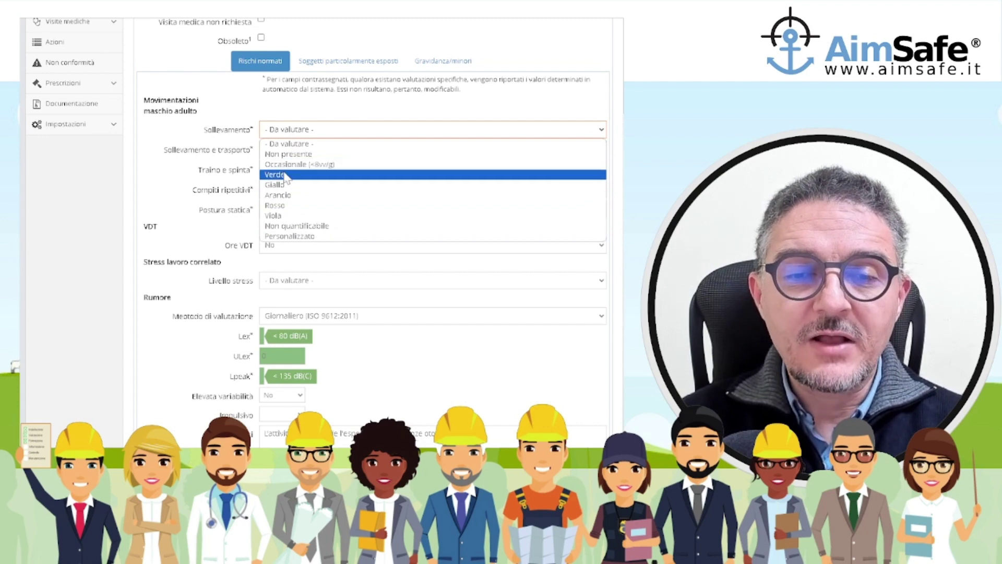
{"action": "left_click", "coordinate": [282, 236]}
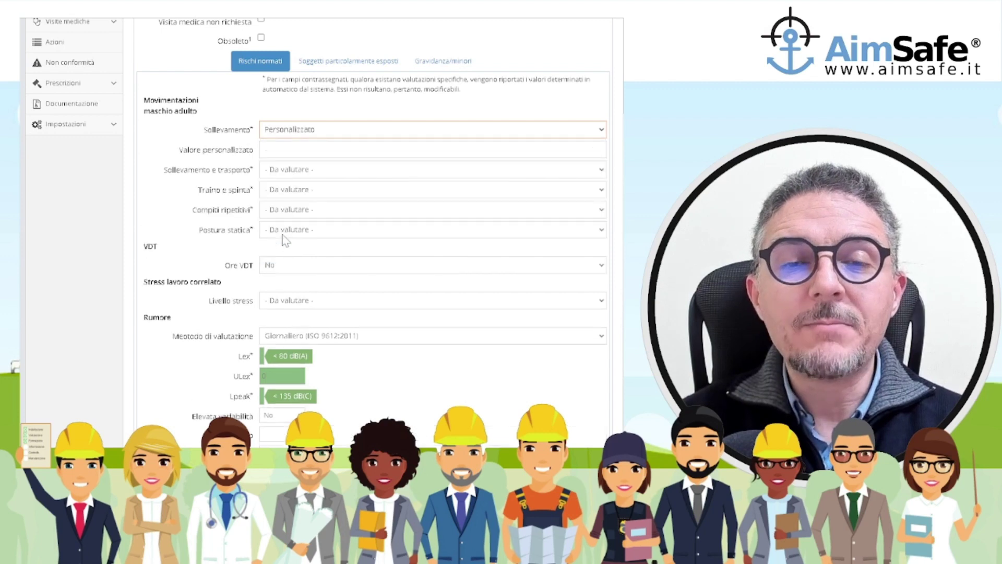
{"action": "left_click", "coordinate": [321, 150]}
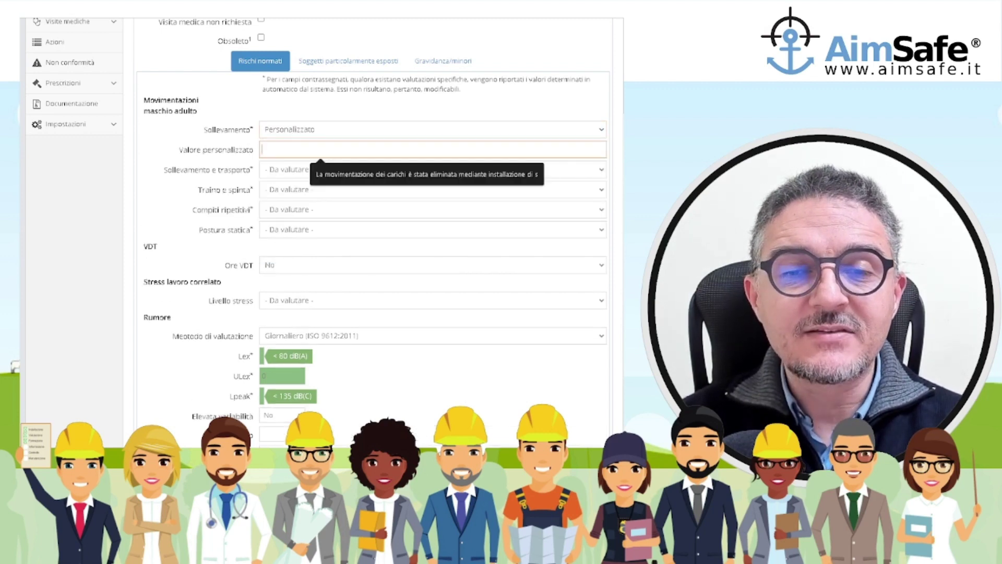
{"action": "left_click", "coordinate": [295, 133]}
{"action": "left_click", "coordinate": [292, 144]}
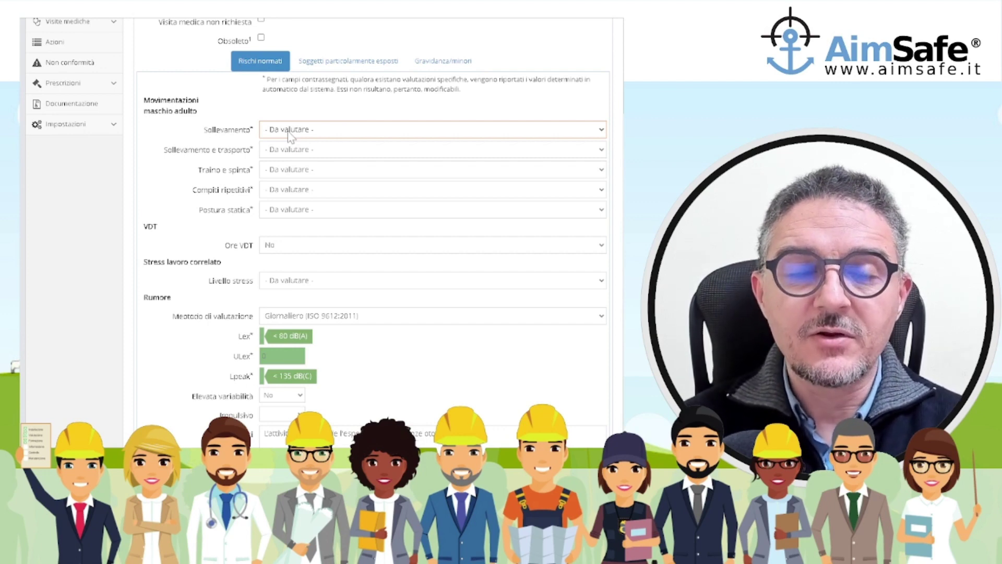
Examine the Rumore section's Lex, ULex and Lpeak exposure fields among the regulated risks.
{"action": "scroll", "coordinate": [241, 203], "scroll_direction": "down", "scroll_amount": 2}
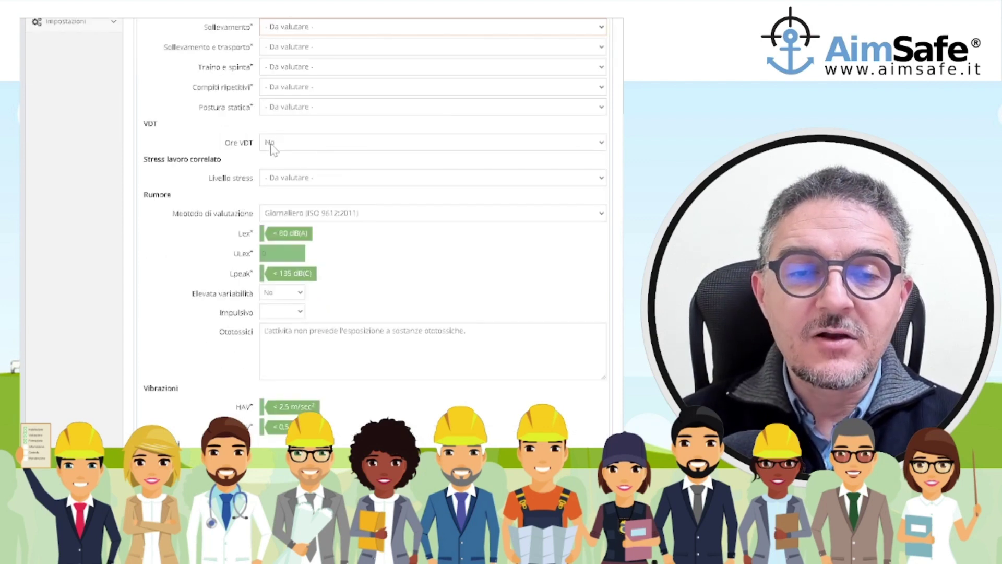
{"action": "scroll", "coordinate": [272, 189], "scroll_direction": "down", "scroll_amount": 2}
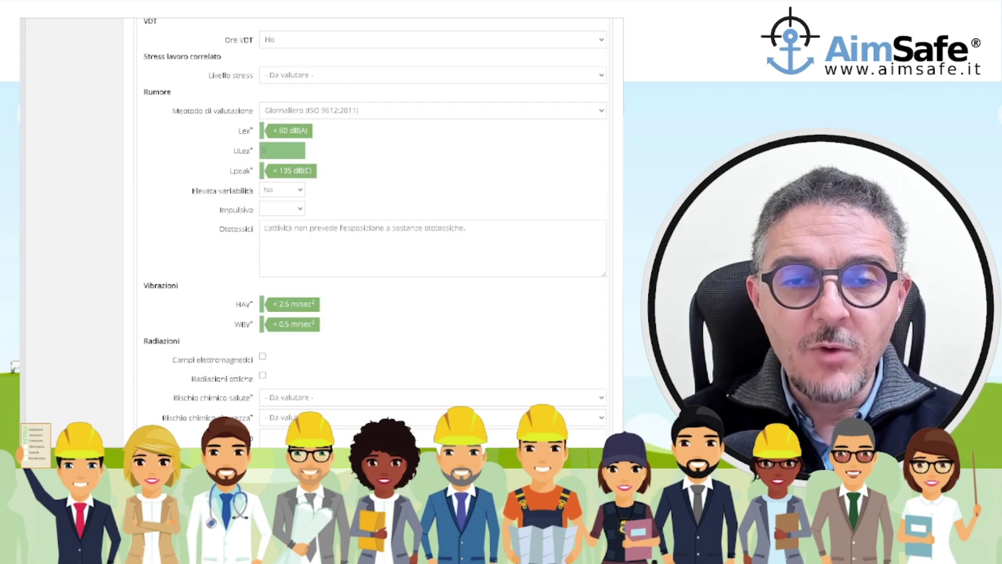
{"action": "left_click", "coordinate": [264, 150]}
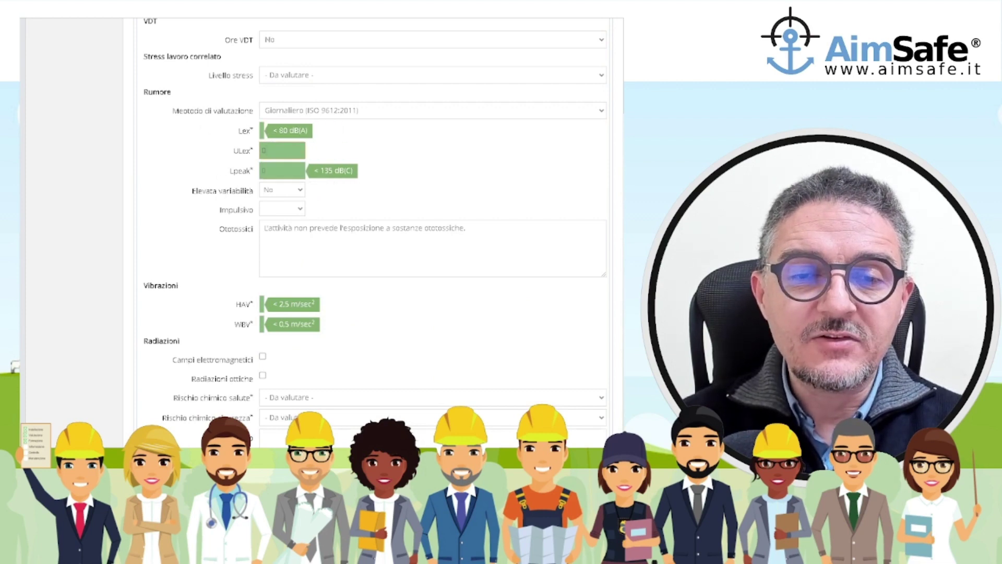
{"action": "left_click", "coordinate": [264, 130]}
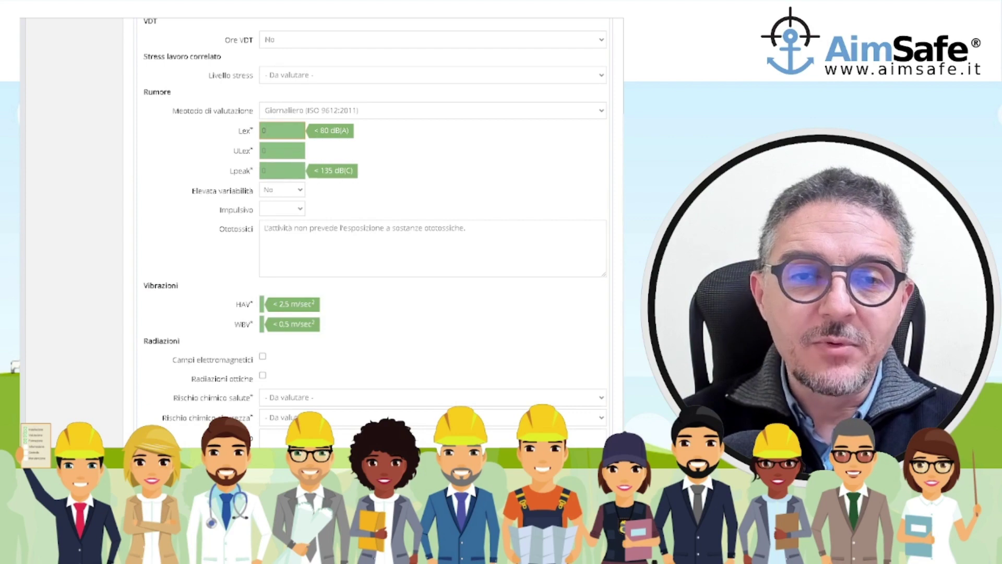
{"action": "scroll", "coordinate": [264, 131], "scroll_direction": "up", "scroll_amount": 10}
{"action": "scroll", "coordinate": [286, 246], "scroll_direction": "down", "scroll_amount": 10}
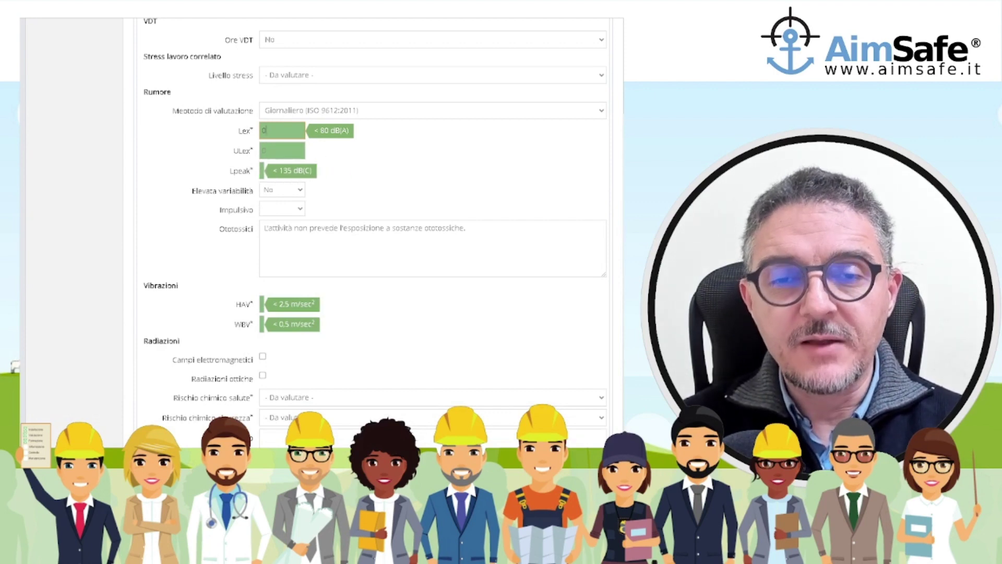
{"action": "double_click", "coordinate": [264, 129]}
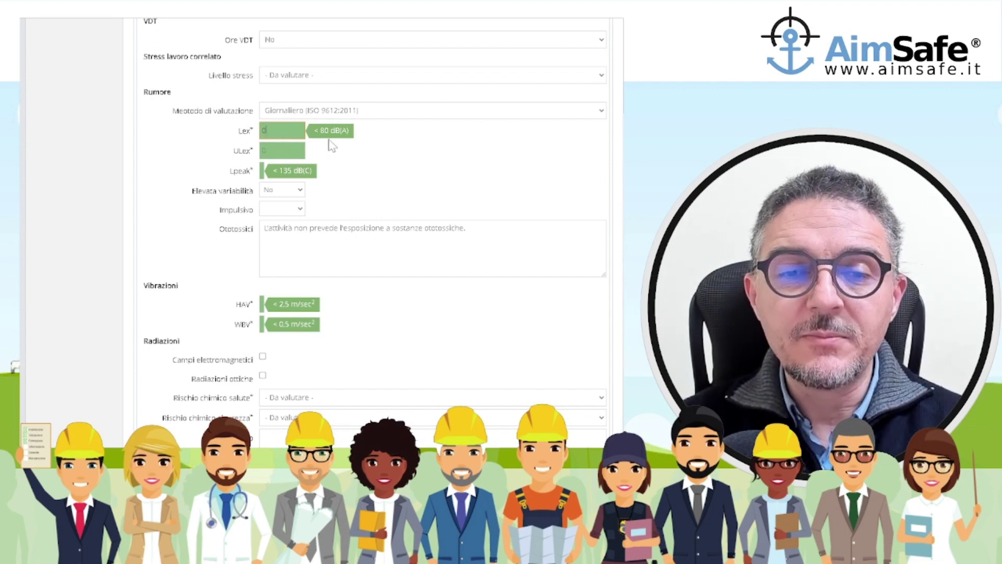
Try Sì for Elevata variabilità in the Rumore section and set it back to No.
{"action": "scroll", "coordinate": [246, 201], "scroll_direction": "down", "scroll_amount": 3}
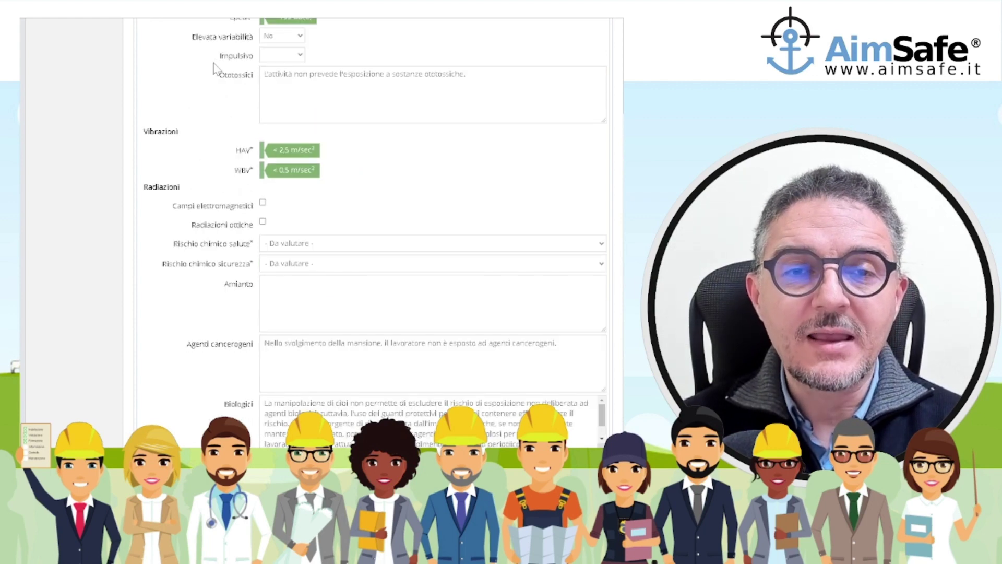
{"action": "left_click", "coordinate": [280, 37]}
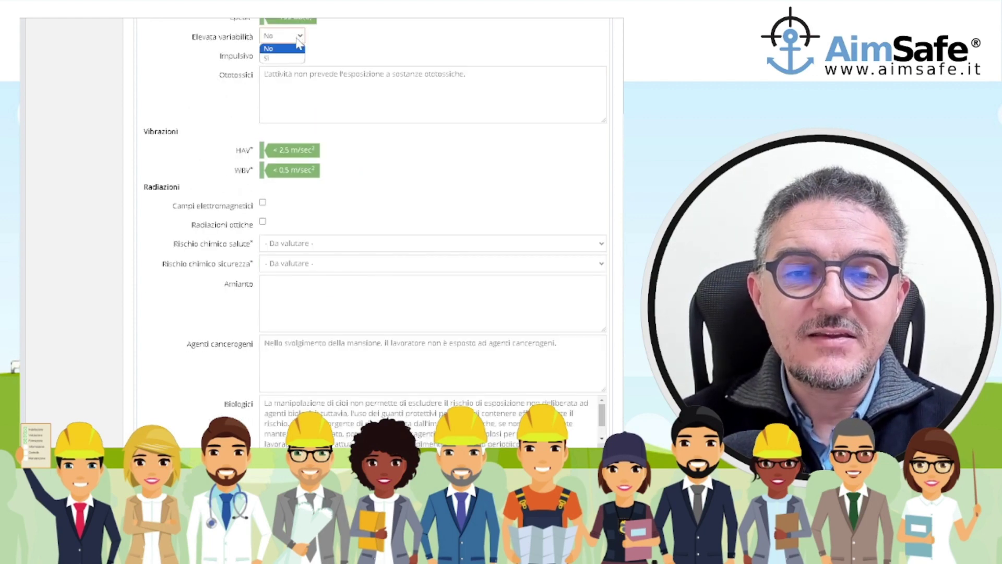
{"action": "left_click", "coordinate": [290, 62]}
{"action": "scroll", "coordinate": [289, 63], "scroll_direction": "up", "scroll_amount": 2}
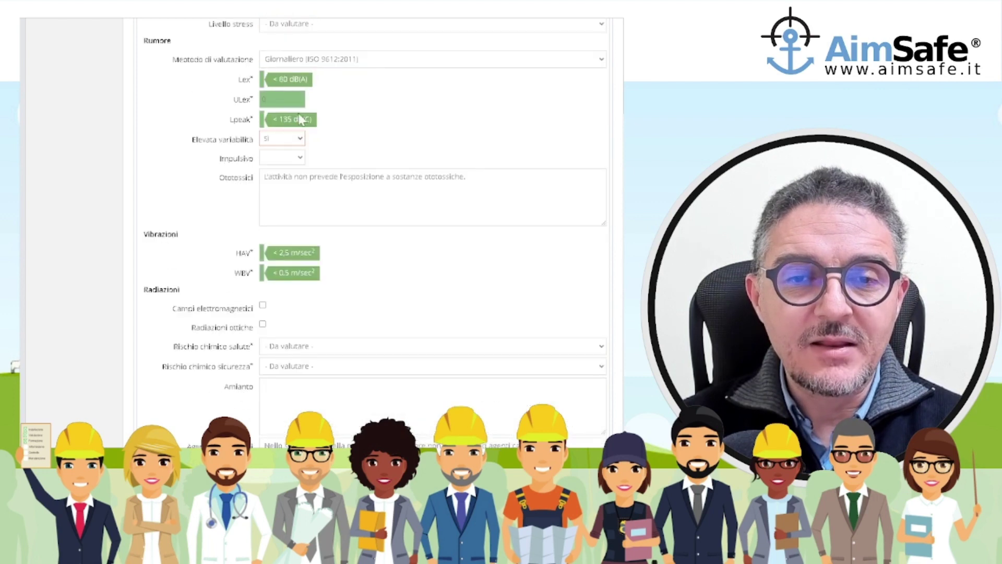
{"action": "left_click", "coordinate": [297, 138]}
{"action": "left_click", "coordinate": [295, 151]}
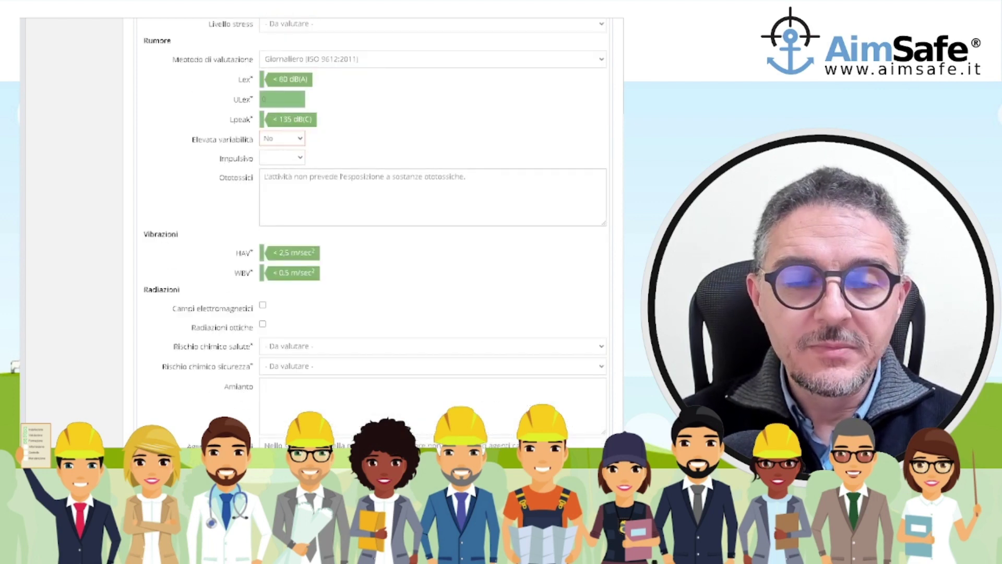
Review the Vibrazioni, Radiazioni, Rischio chimico salute, Amianto, Agenti cancerogeni and Biologici fields of the Addetto piani role.
{"action": "scroll", "coordinate": [271, 250], "scroll_direction": "down", "scroll_amount": 2}
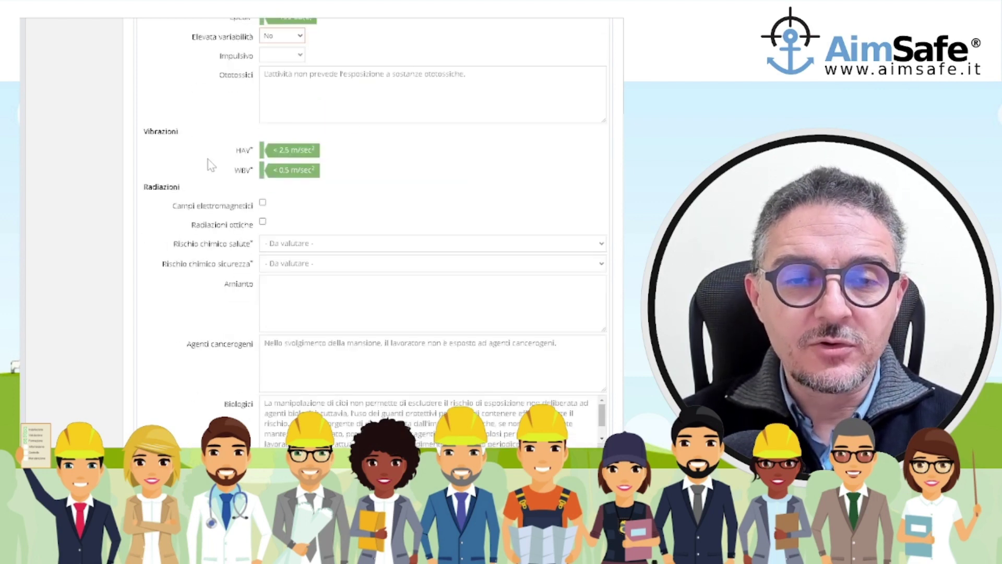
{"action": "scroll", "coordinate": [229, 203], "scroll_direction": "down", "scroll_amount": 2}
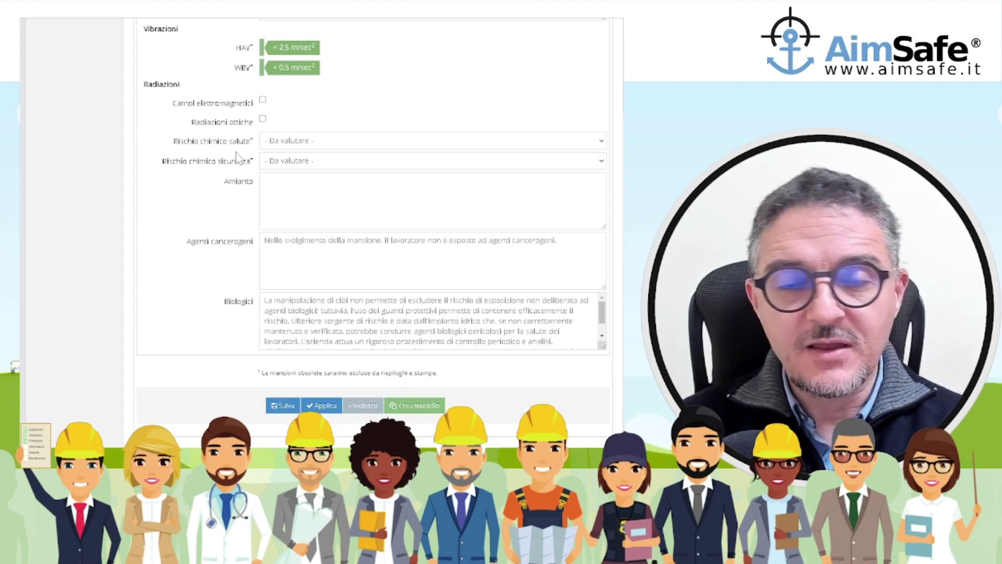
{"action": "left_click", "coordinate": [281, 142]}
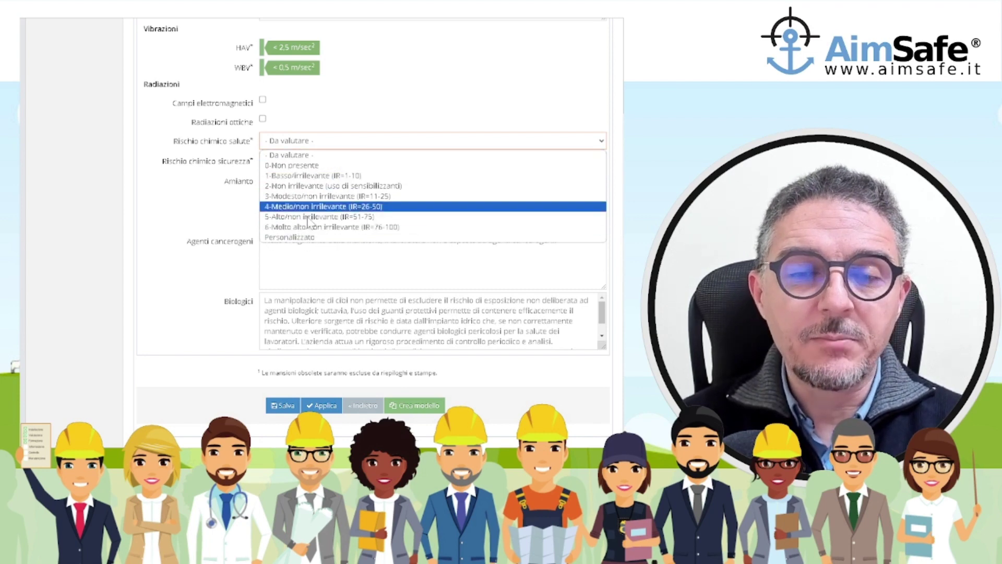
{"action": "left_click", "coordinate": [318, 110]}
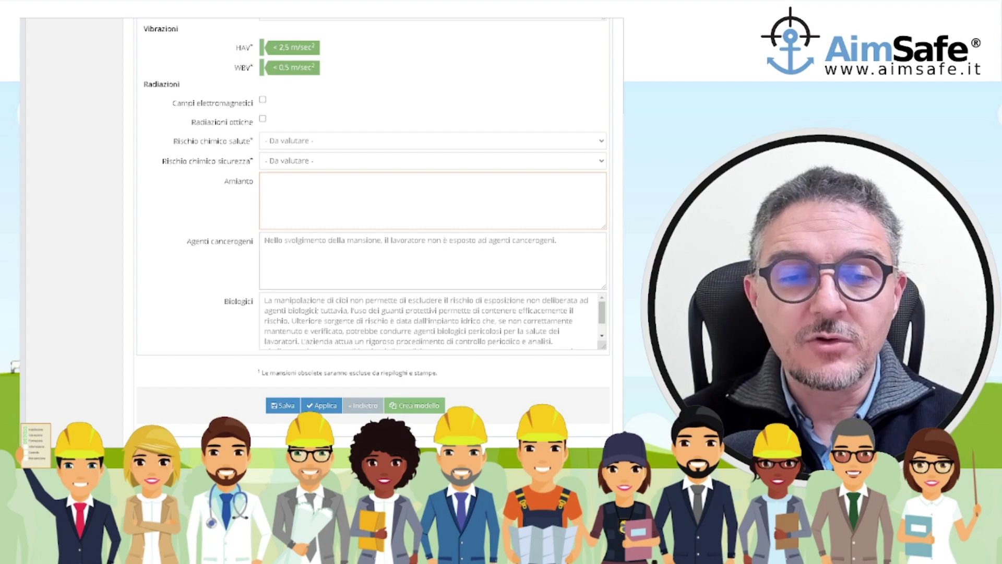
{"action": "left_click", "coordinate": [297, 240]}
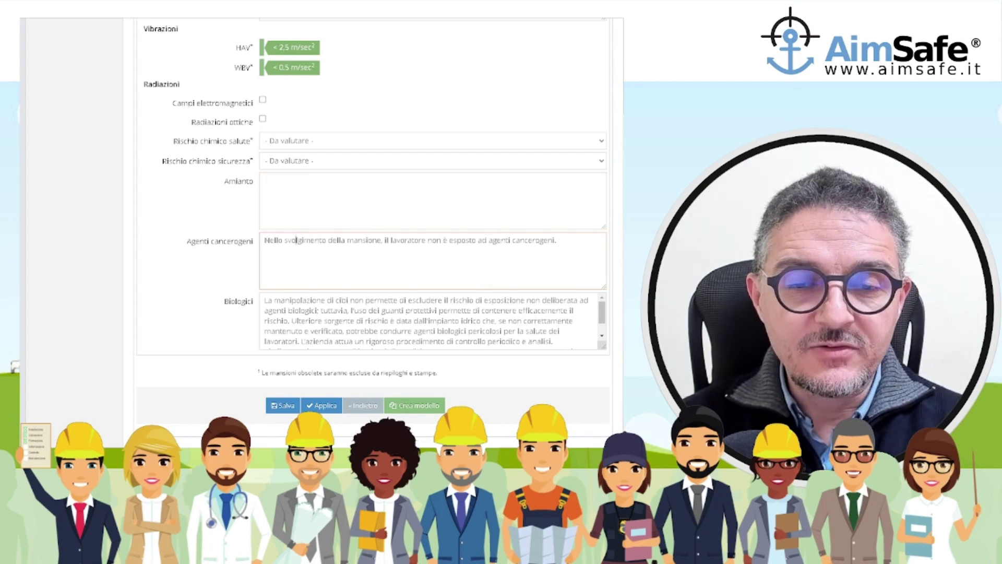
{"action": "left_click", "coordinate": [296, 300]}
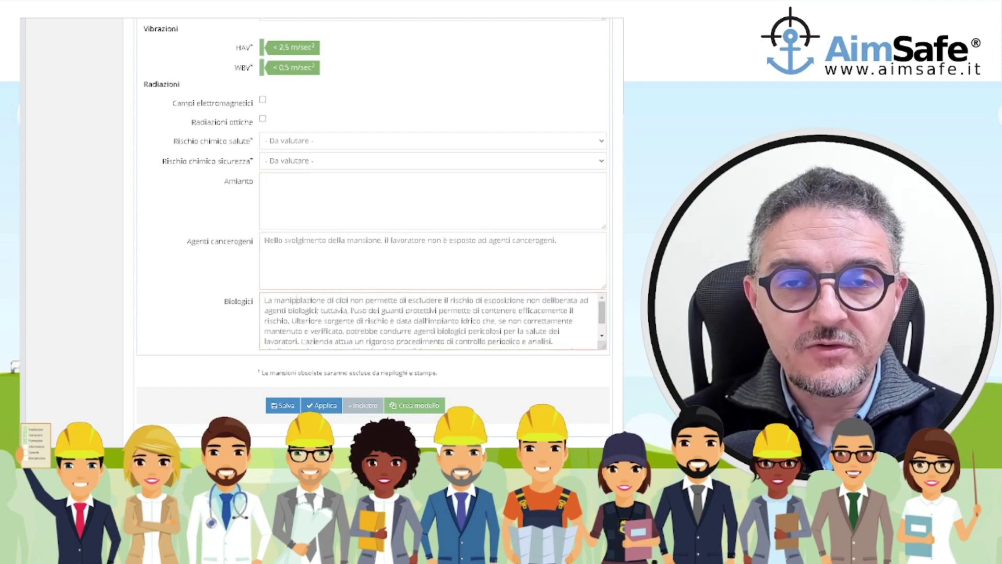
Open the role's Soggetti particolarmente esposti section and read the Maschi and Femmine risk texts.
{"action": "scroll", "coordinate": [297, 300], "scroll_direction": "up", "scroll_amount": 5}
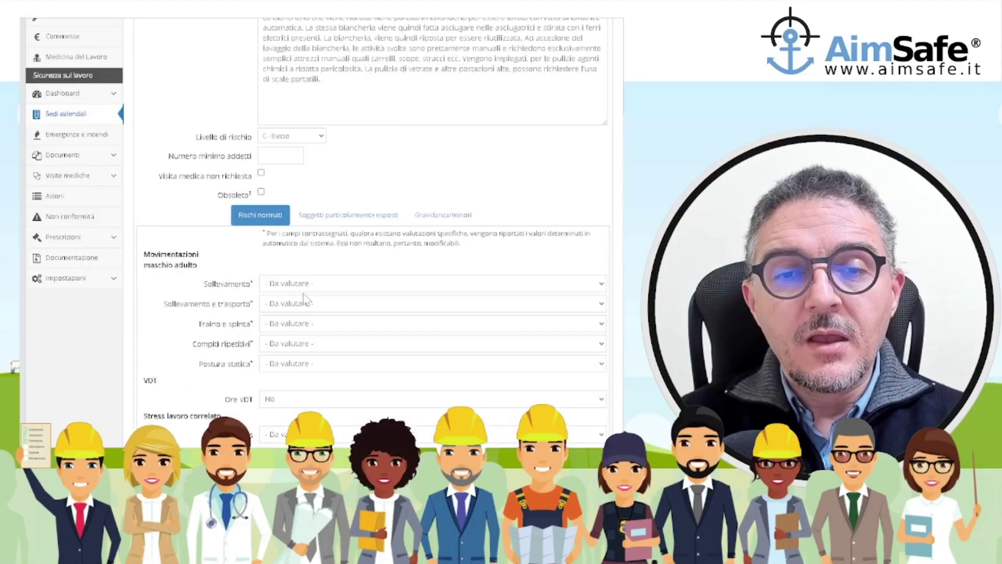
{"action": "left_click", "coordinate": [323, 221]}
{"action": "scroll", "coordinate": [324, 220], "scroll_direction": "down", "scroll_amount": 1}
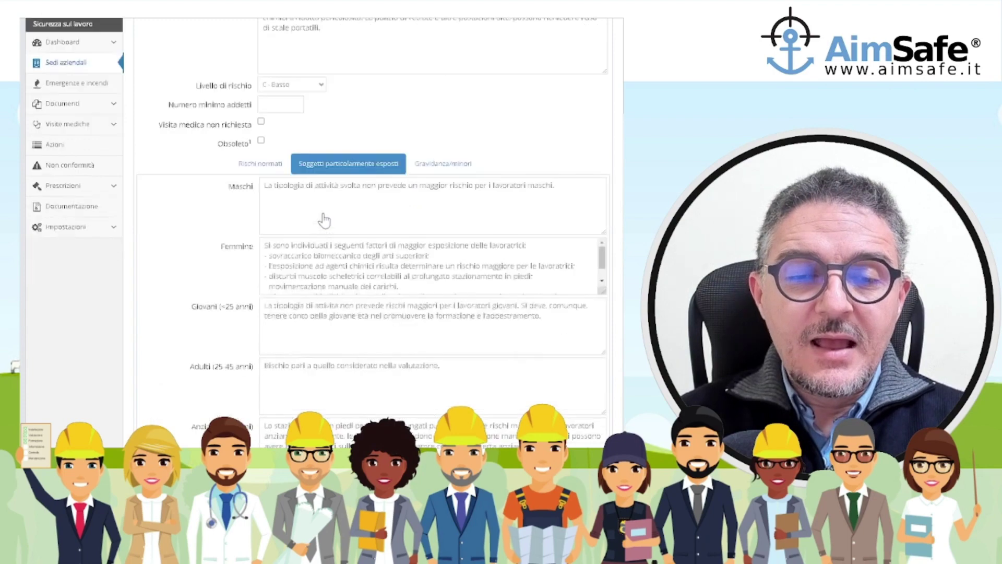
{"action": "scroll", "coordinate": [324, 220], "scroll_direction": "down", "scroll_amount": 1}
{"action": "scroll", "coordinate": [323, 222], "scroll_direction": "down", "scroll_amount": 1}
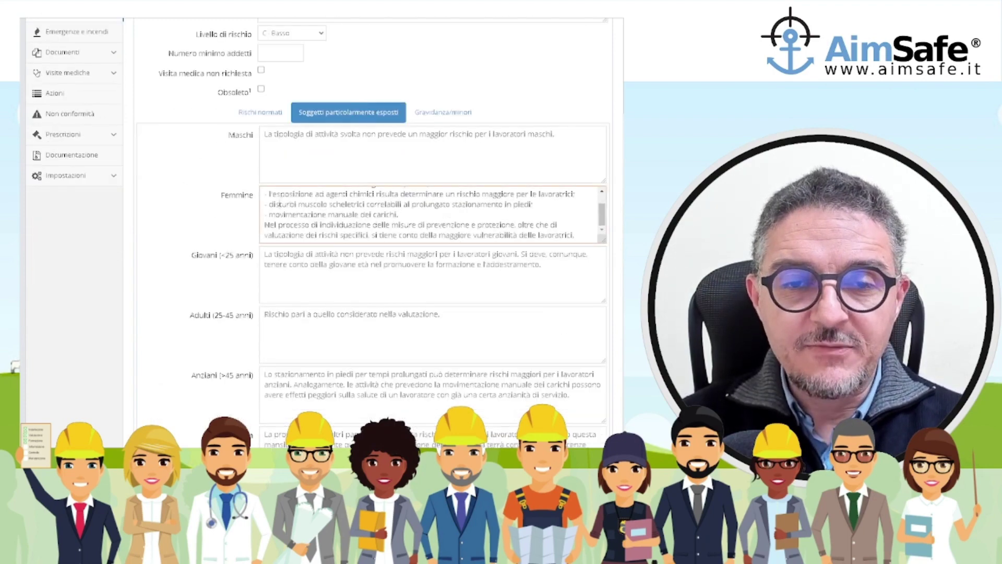
{"action": "scroll", "coordinate": [237, 197], "scroll_direction": "down", "scroll_amount": 2}
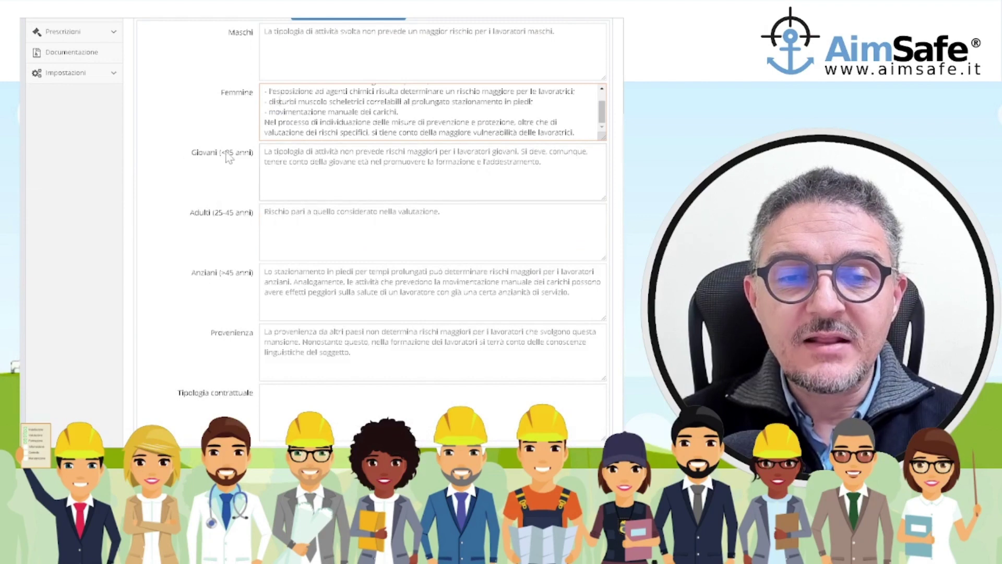
Go through the Giovani, Adulti, Anziani, Provenienza and Tipologia contrattuale fields for particularly exposed workers.
{"action": "left_click", "coordinate": [228, 155]}
{"action": "left_click", "coordinate": [235, 210]}
{"action": "left_click", "coordinate": [233, 274]}
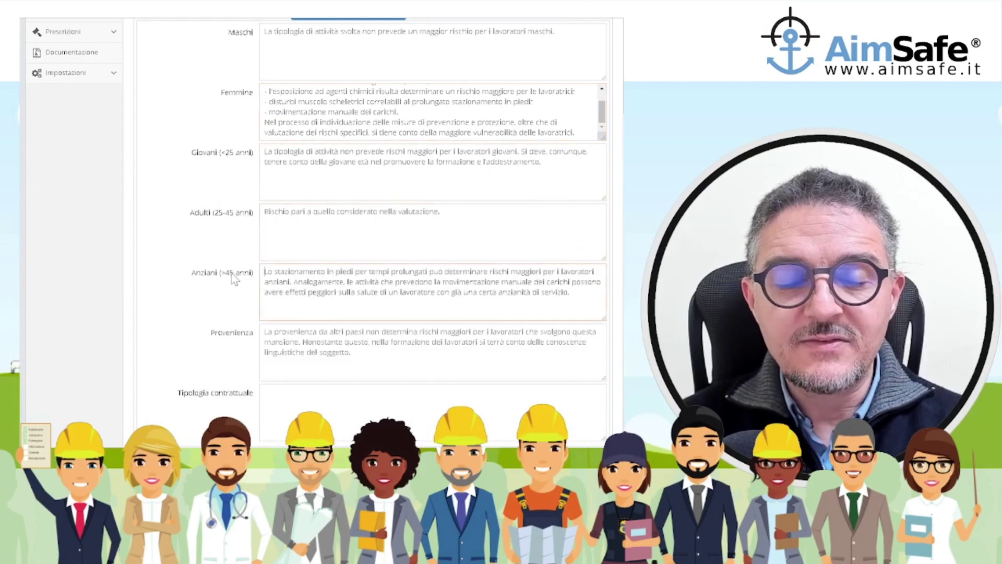
{"action": "scroll", "coordinate": [234, 280], "scroll_direction": "down", "scroll_amount": 1}
{"action": "left_click_drag", "start_coordinate": [206, 281], "coordinate": [248, 285]}
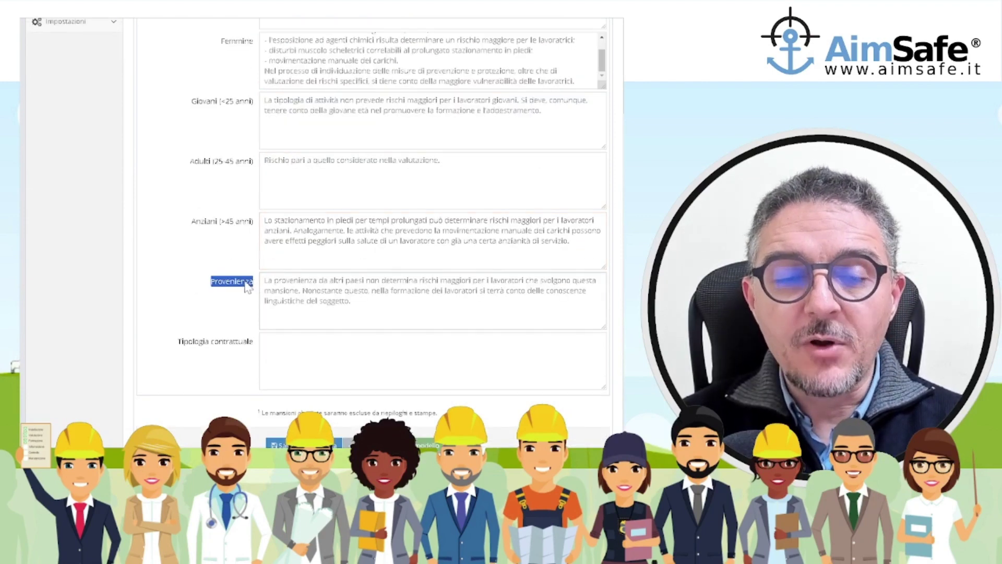
{"action": "left_click", "coordinate": [248, 286]}
{"action": "left_click_drag", "start_coordinate": [177, 343], "coordinate": [249, 345]}
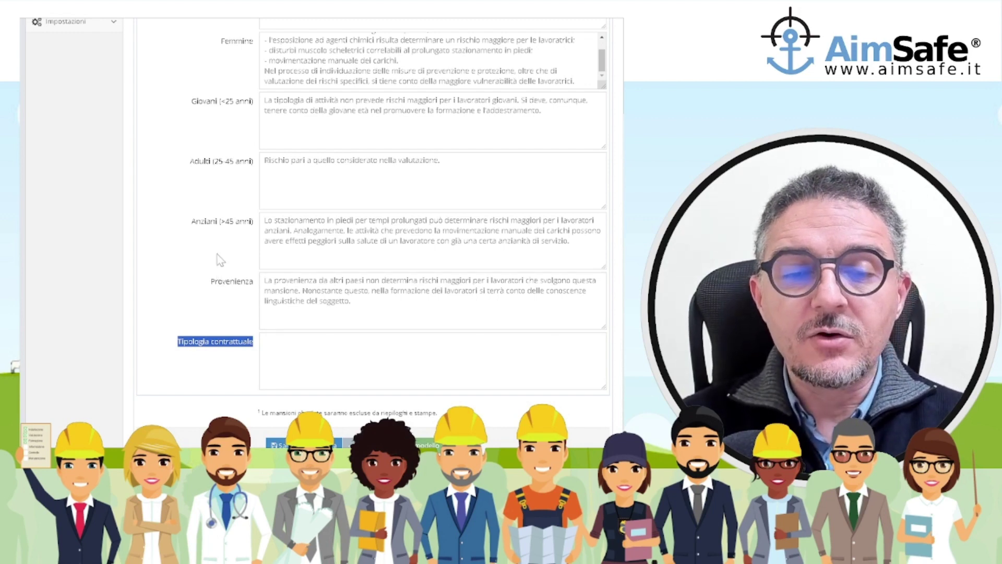
Look again at the Anziani (>45 anni) text and the Tipologia contrattuale field.
{"action": "scroll", "coordinate": [217, 254], "scroll_direction": "up", "scroll_amount": 2}
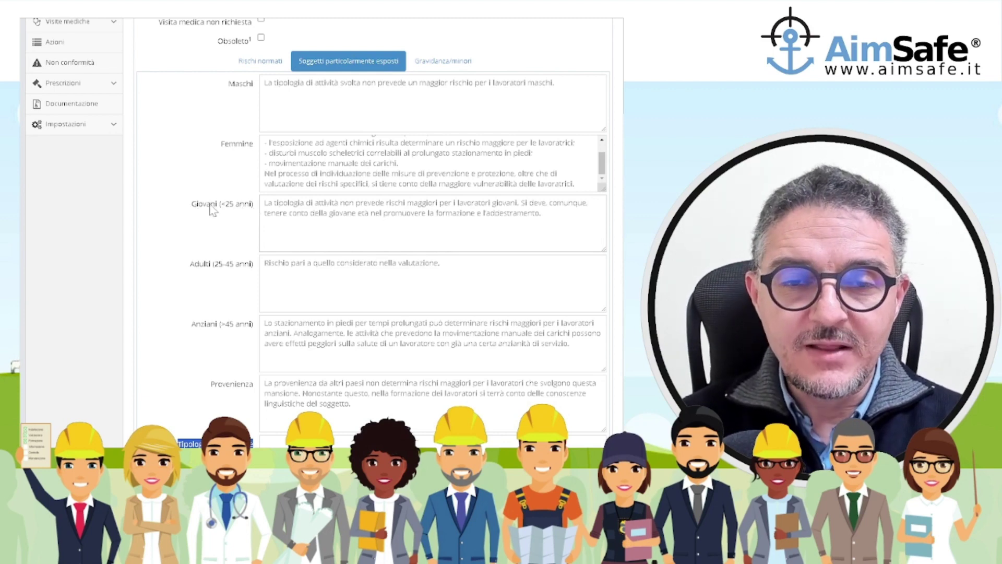
{"action": "left_click_drag", "start_coordinate": [191, 326], "coordinate": [240, 329]}
{"action": "left_click", "coordinate": [247, 331]}
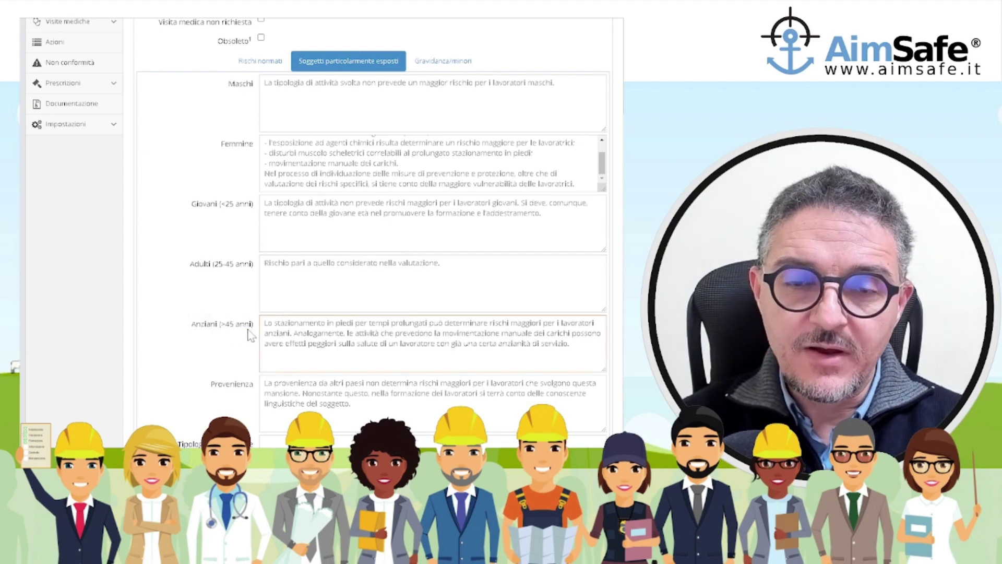
{"action": "scroll", "coordinate": [249, 335], "scroll_direction": "down", "scroll_amount": 1}
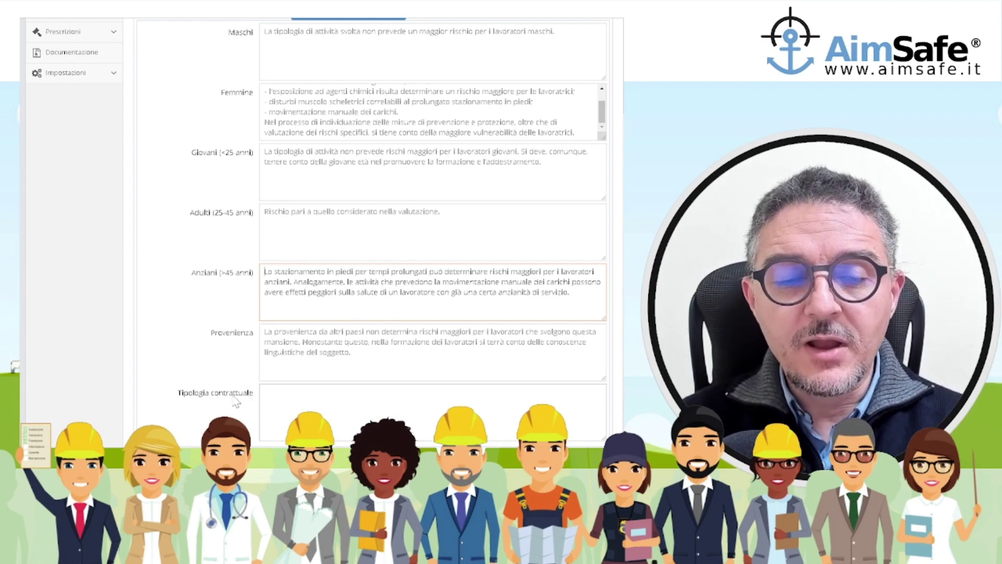
{"action": "left_click_drag", "start_coordinate": [178, 393], "coordinate": [257, 401]}
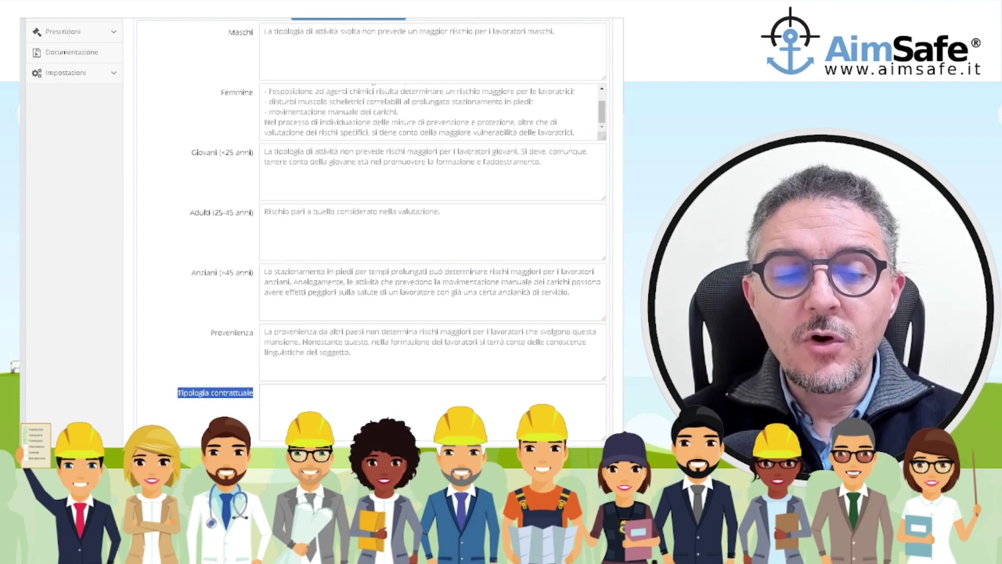
{"action": "key", "text": "Tab"}
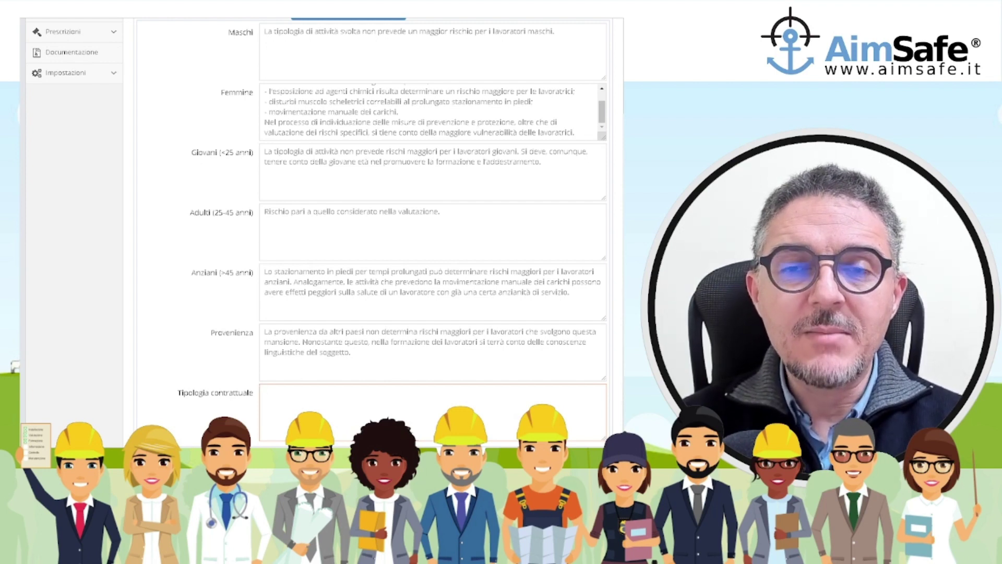
Open the role's Gravidanza/minori section and examine its Preparto, Postparto, Periodo di interdizione and Minori fields.
{"action": "scroll", "coordinate": [433, 235], "scroll_direction": "up", "scroll_amount": 2}
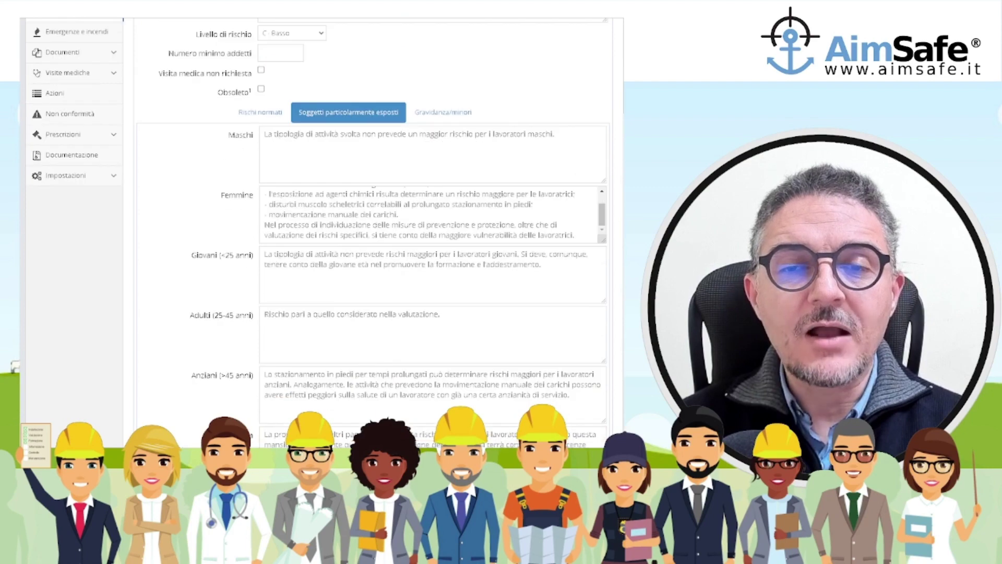
{"action": "left_click", "coordinate": [452, 122]}
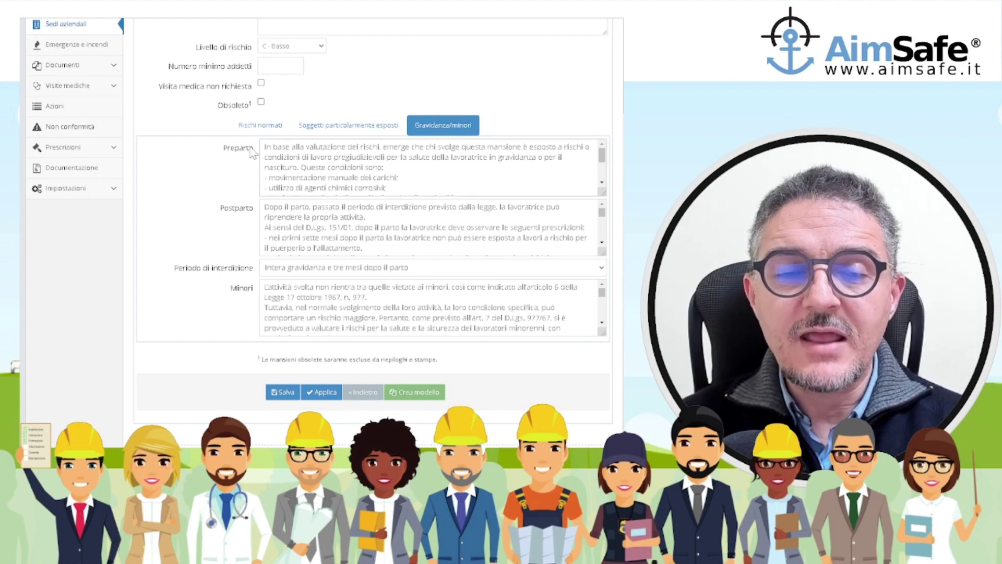
{"action": "left_click_drag", "start_coordinate": [225, 148], "coordinate": [257, 151]}
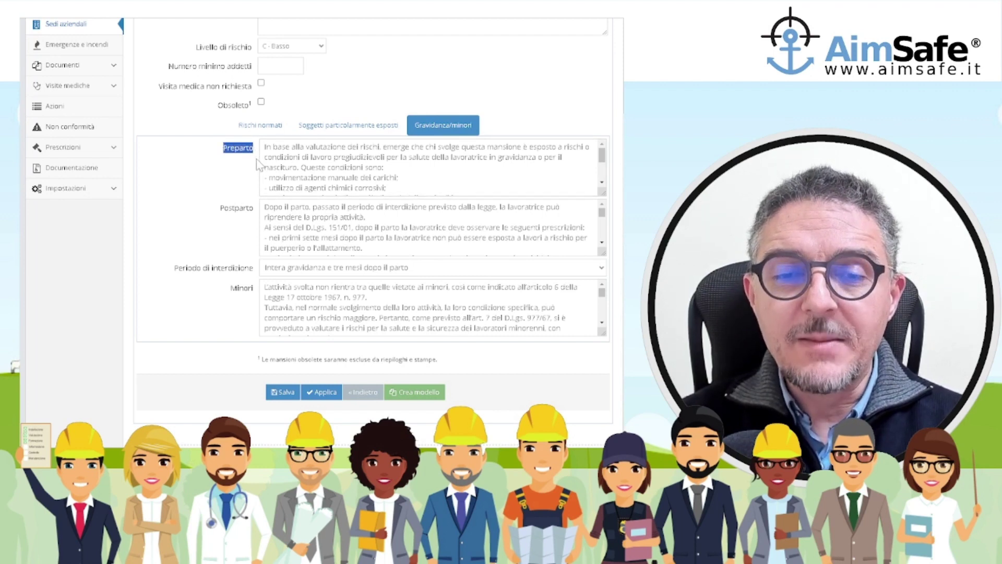
{"action": "left_click_drag", "start_coordinate": [221, 209], "coordinate": [256, 210]}
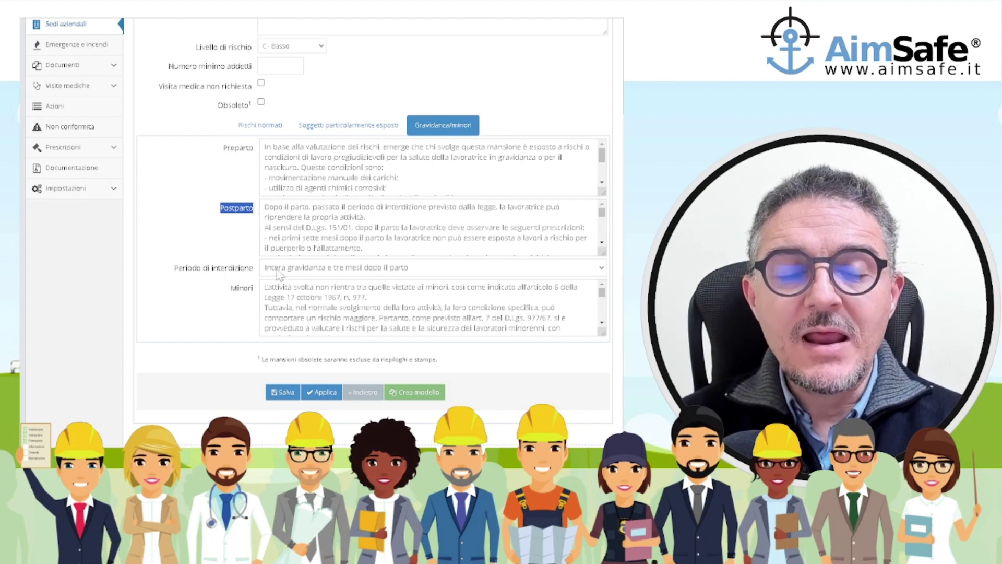
{"action": "left_click_drag", "start_coordinate": [232, 291], "coordinate": [255, 293]}
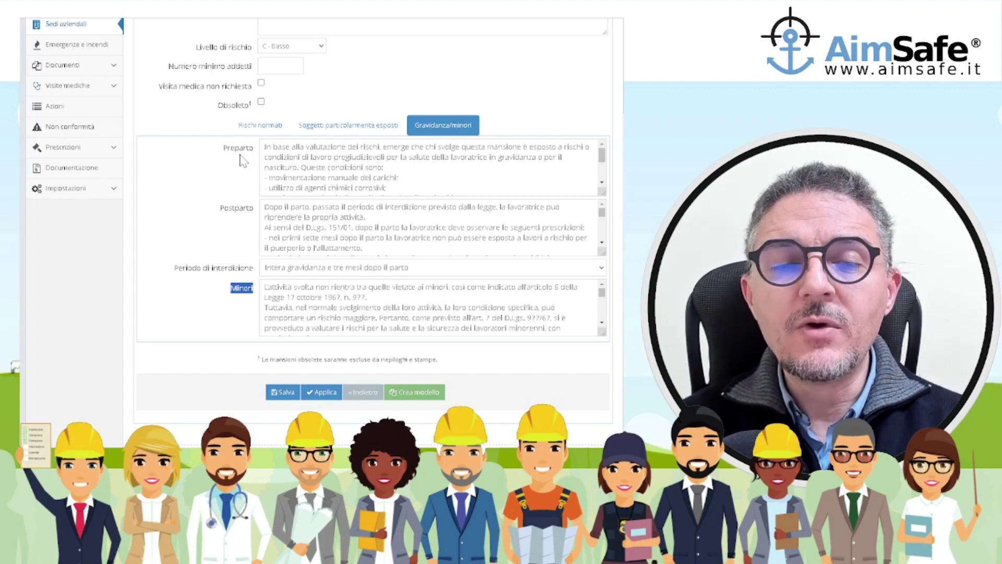
Read through the long Postparto text and apply the Addetto piani role's settings without leaving the record.
{"action": "scroll", "coordinate": [428, 227], "scroll_direction": "down", "scroll_amount": 5}
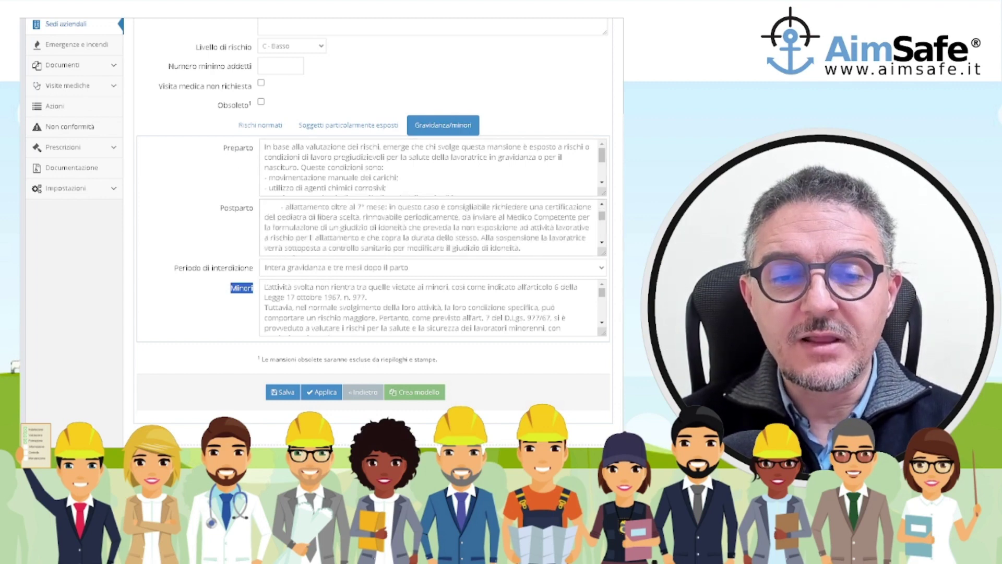
{"action": "scroll", "coordinate": [428, 227], "scroll_direction": "up", "scroll_amount": 3}
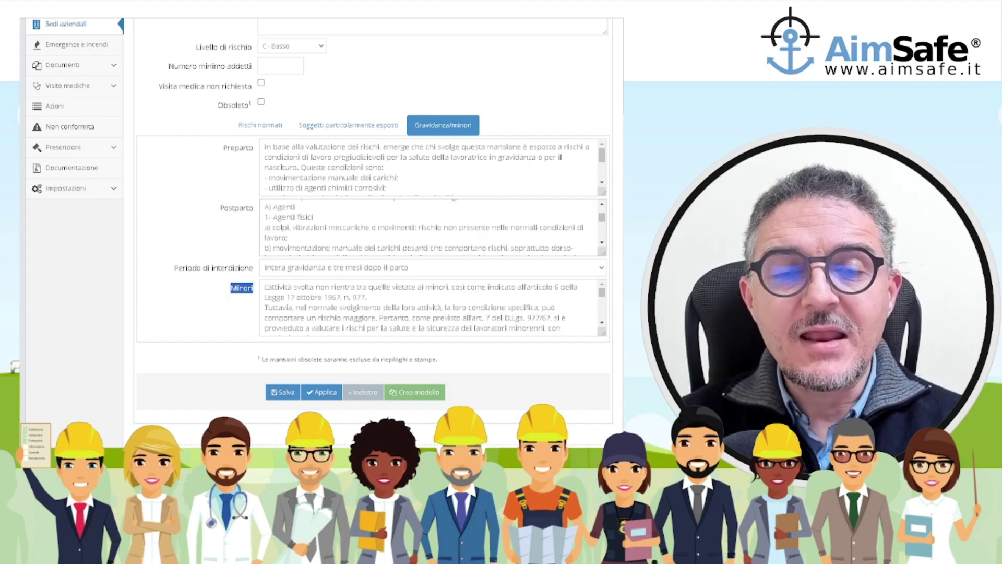
{"action": "left_click", "coordinate": [283, 236]}
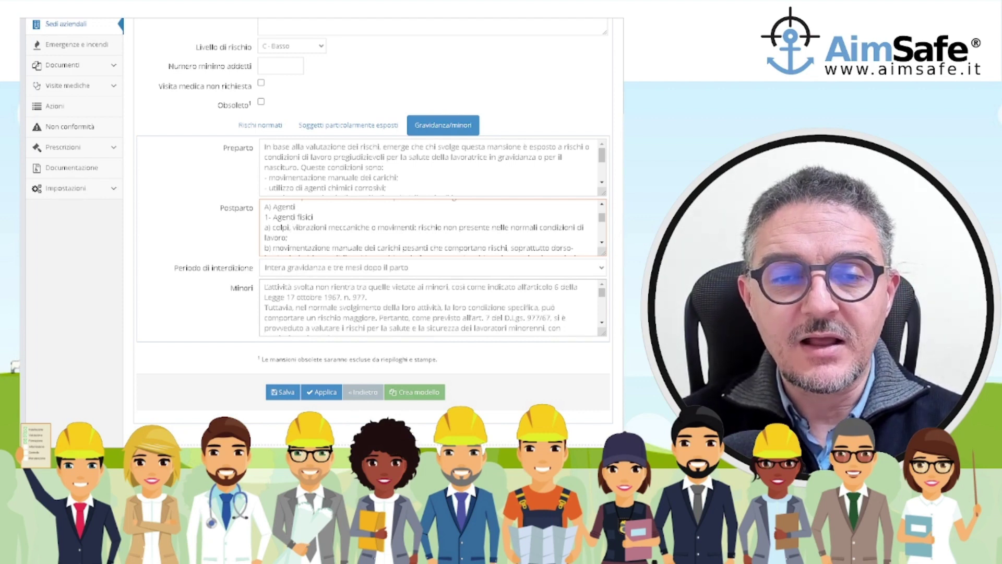
{"action": "left_click", "coordinate": [323, 393]}
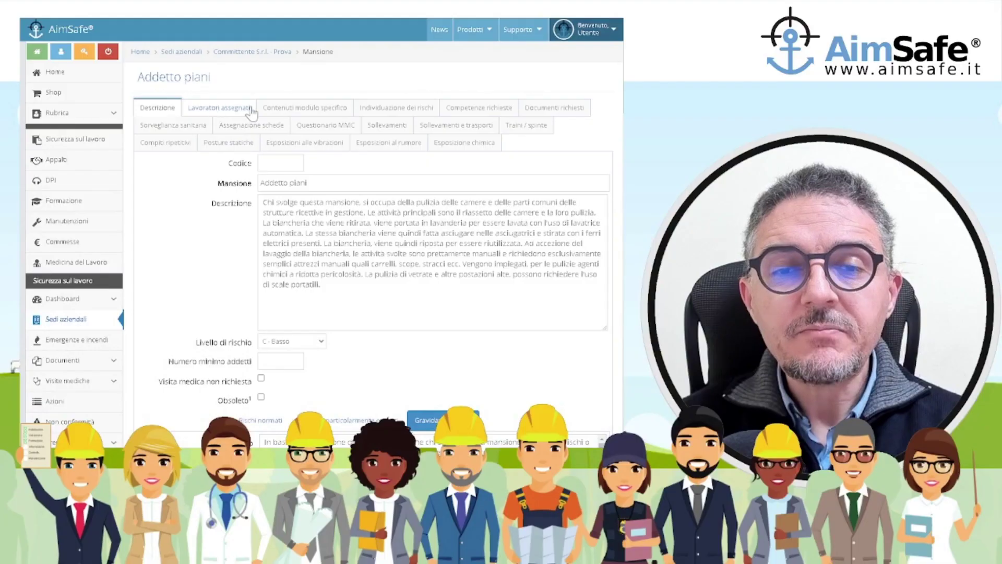
Open the role's Contenuti modulo specifico and review which training topics are included.
{"action": "left_click", "coordinate": [284, 111]}
{"action": "left_click", "coordinate": [366, 81]}
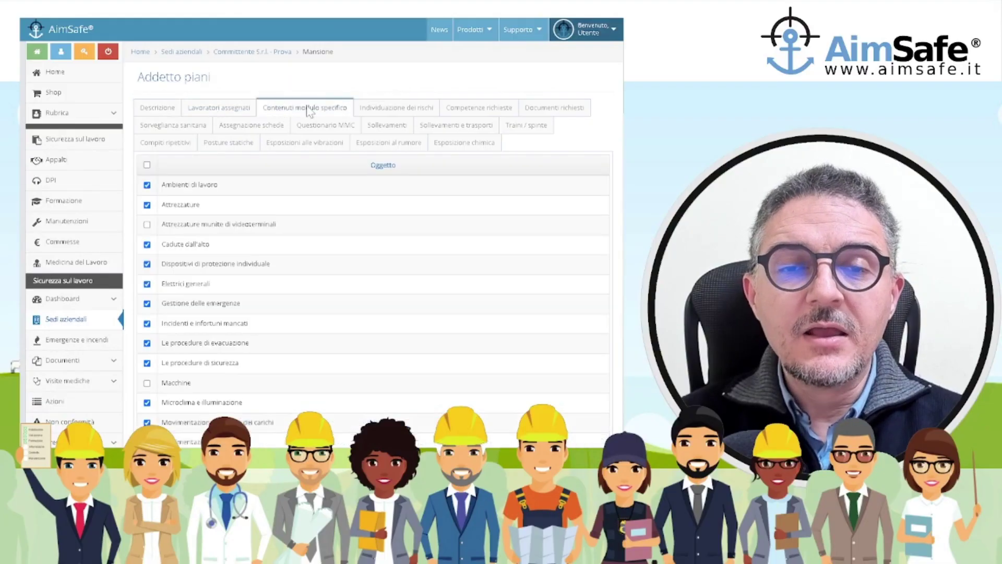
{"action": "scroll", "coordinate": [272, 157], "scroll_direction": "down", "scroll_amount": 3}
{"action": "scroll", "coordinate": [230, 123], "scroll_direction": "up", "scroll_amount": 1}
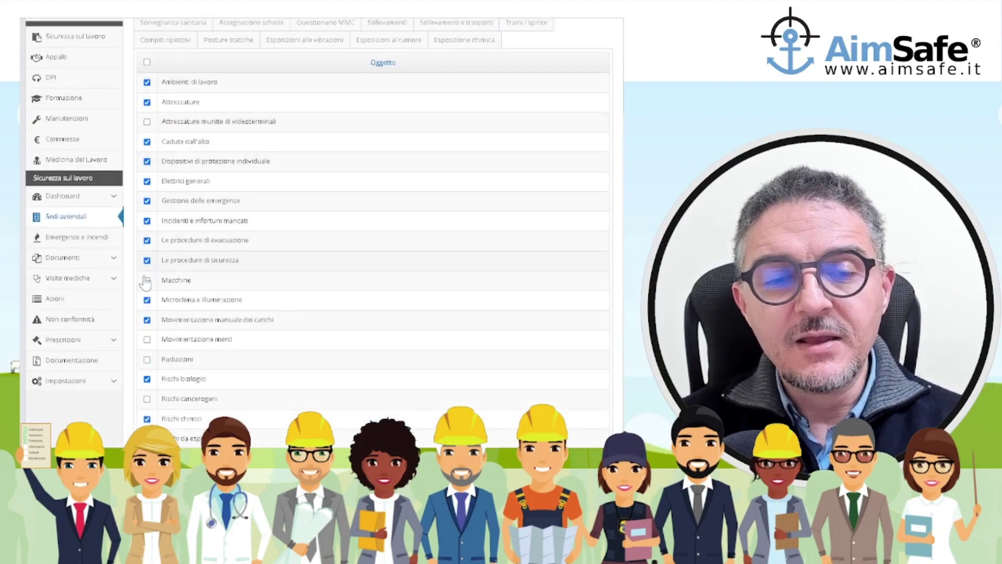
{"action": "scroll", "coordinate": [149, 366], "scroll_direction": "down", "scroll_amount": 2}
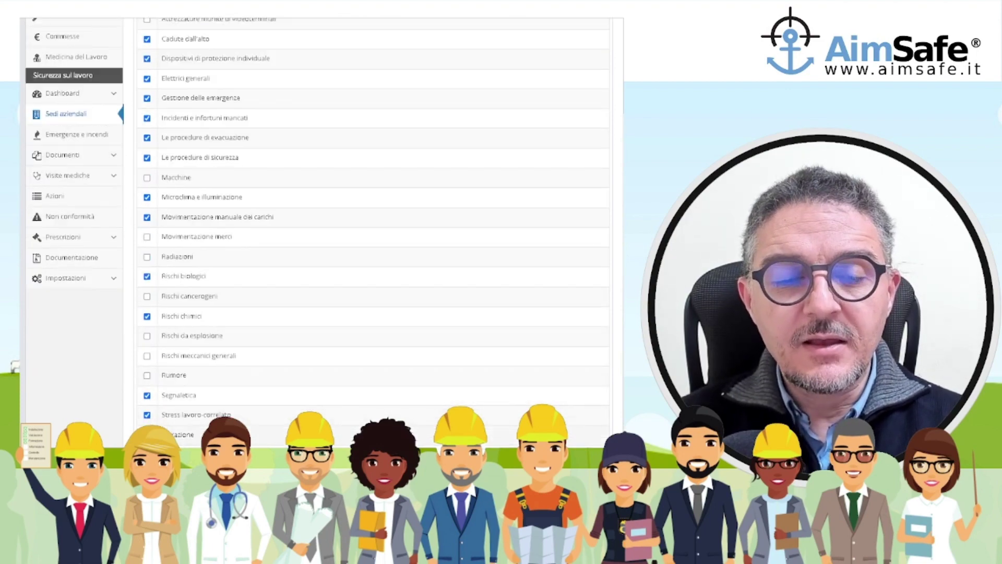
{"action": "scroll", "coordinate": [197, 423], "scroll_direction": "up", "scroll_amount": 2}
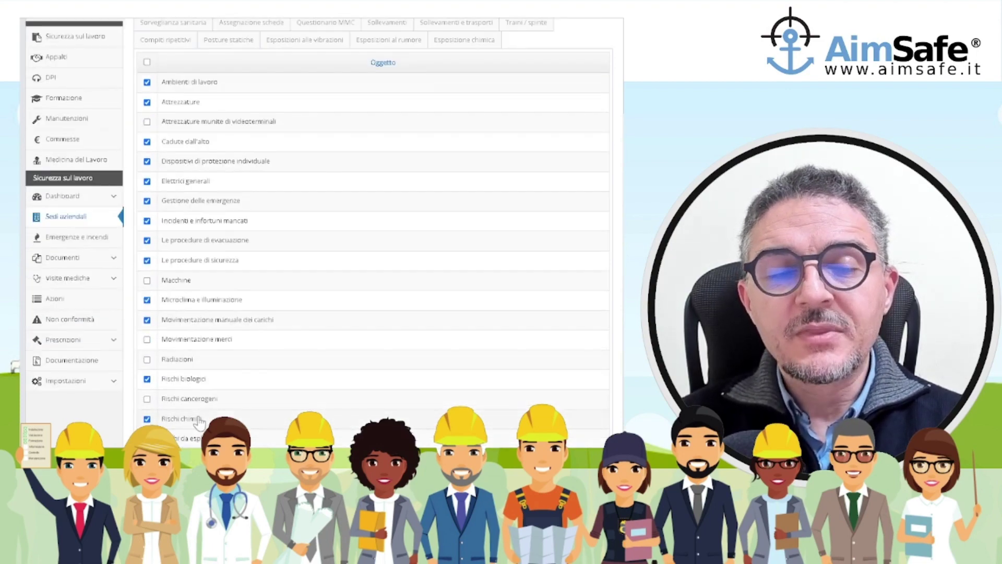
{"action": "scroll", "coordinate": [198, 420], "scroll_direction": "up", "scroll_amount": 2}
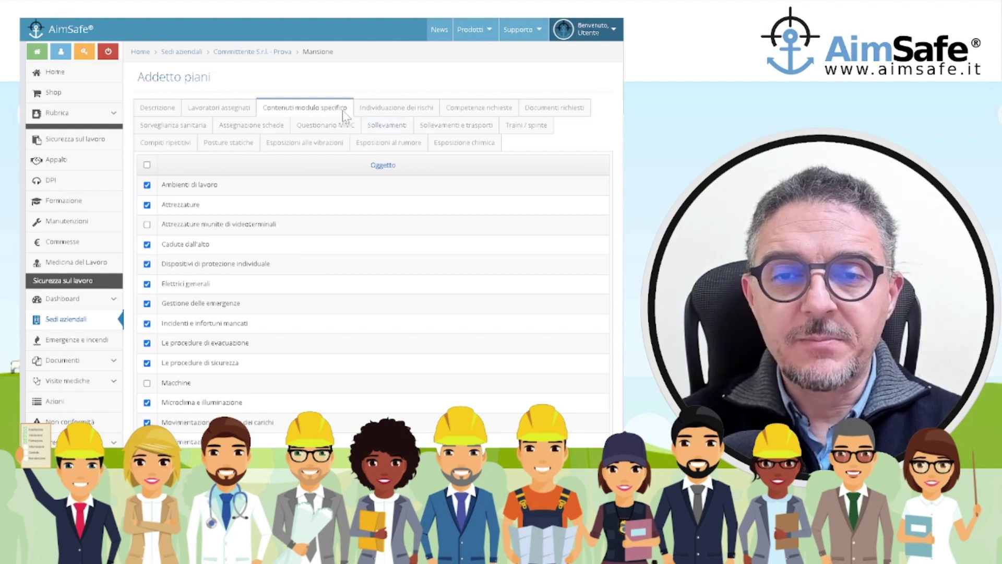
Open the role's Individuazione dei rischi and examine the risk table's evaluation type, notes, probability and damage columns.
{"action": "left_click", "coordinate": [388, 108]}
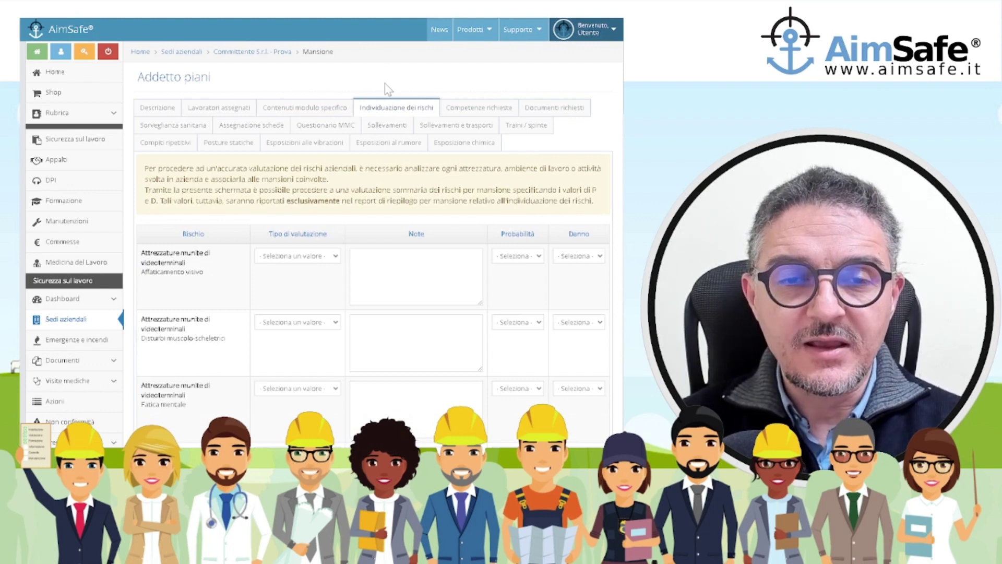
{"action": "scroll", "coordinate": [201, 192], "scroll_direction": "down", "scroll_amount": 1}
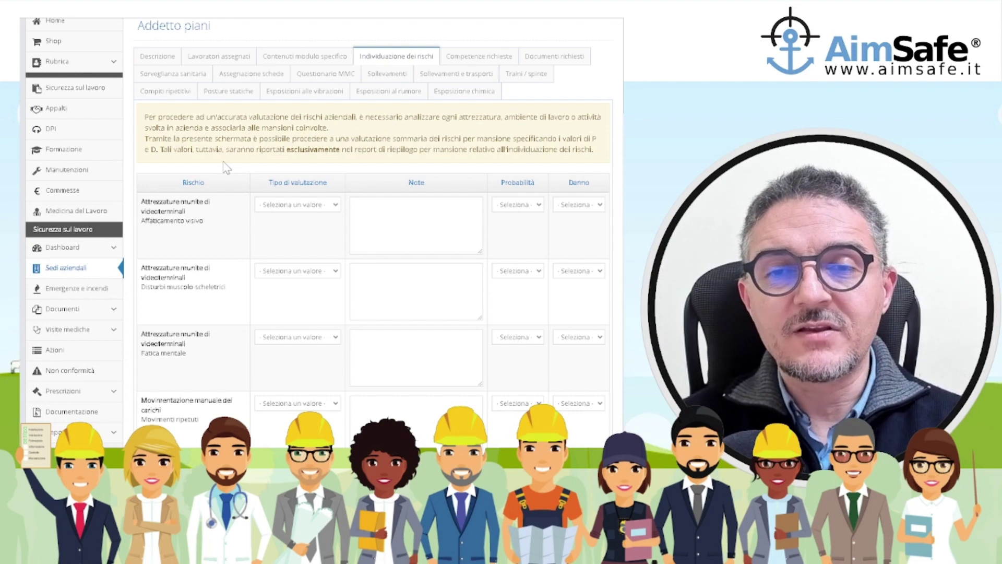
{"action": "scroll", "coordinate": [223, 167], "scroll_direction": "down", "scroll_amount": 1}
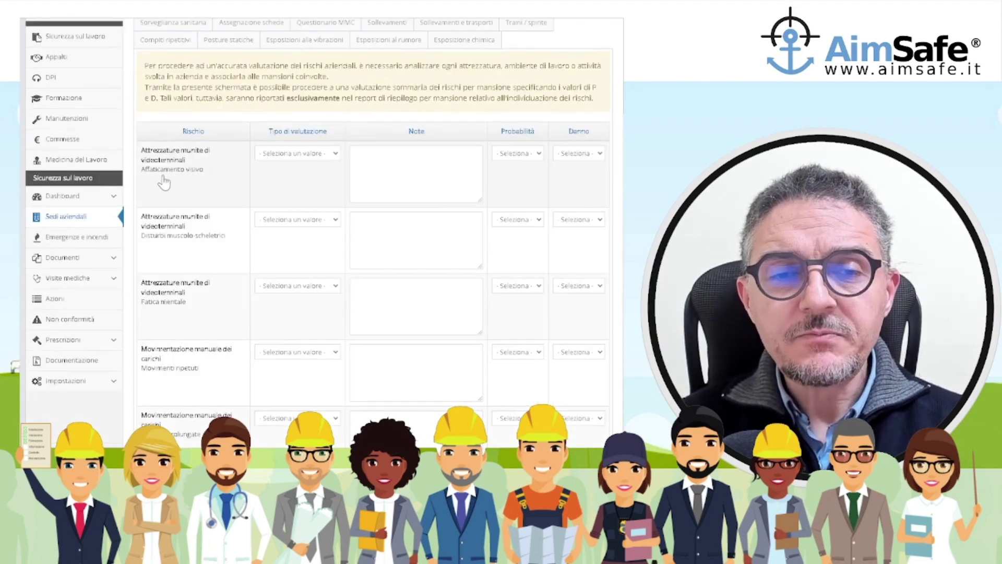
Read through the full risk table, from manual handling and electrical risks to the physical and mechanical ones.
{"action": "scroll", "coordinate": [202, 228], "scroll_direction": "down", "scroll_amount": 8}
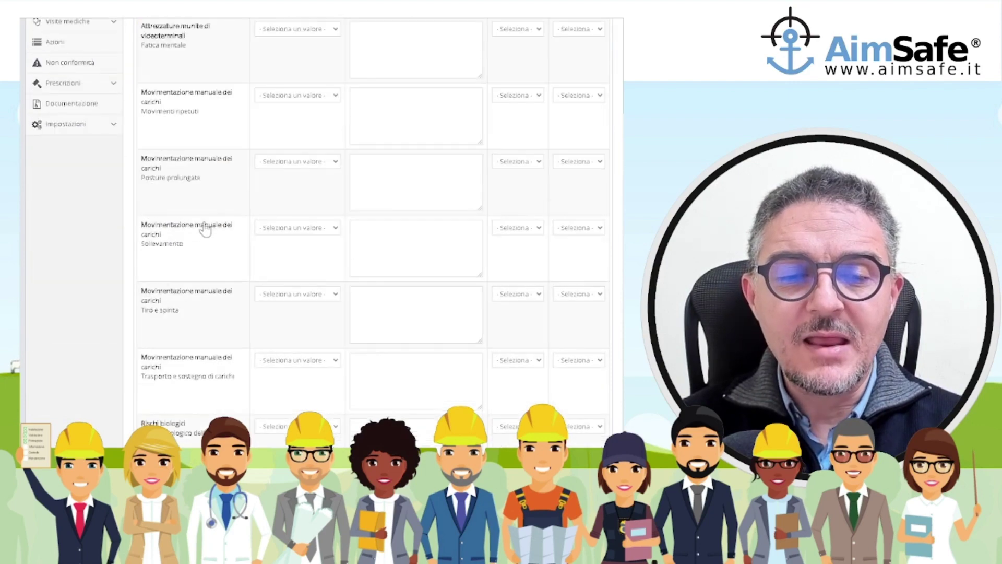
{"action": "scroll", "coordinate": [205, 228], "scroll_direction": "down", "scroll_amount": 10}
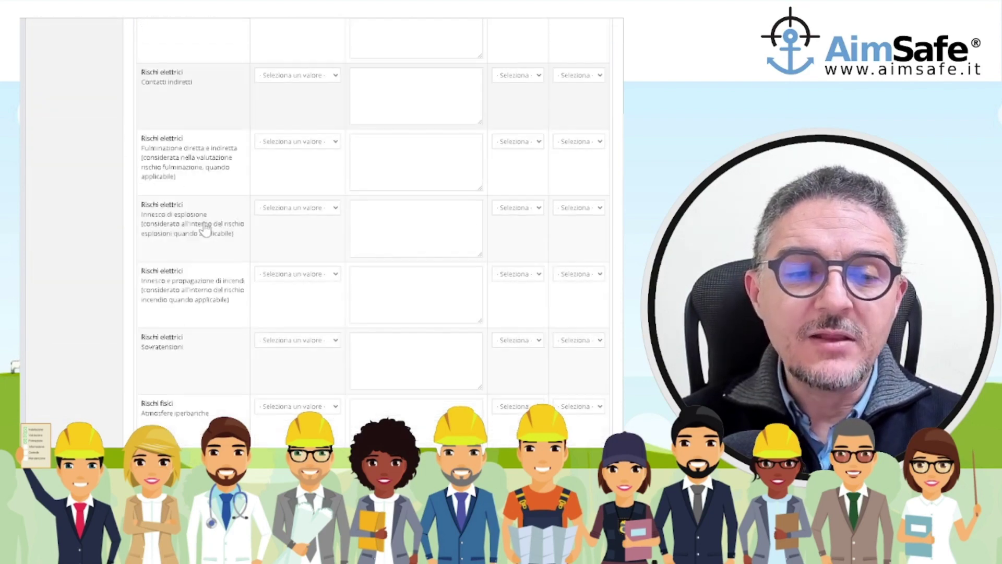
{"action": "scroll", "coordinate": [205, 228], "scroll_direction": "down", "scroll_amount": 10}
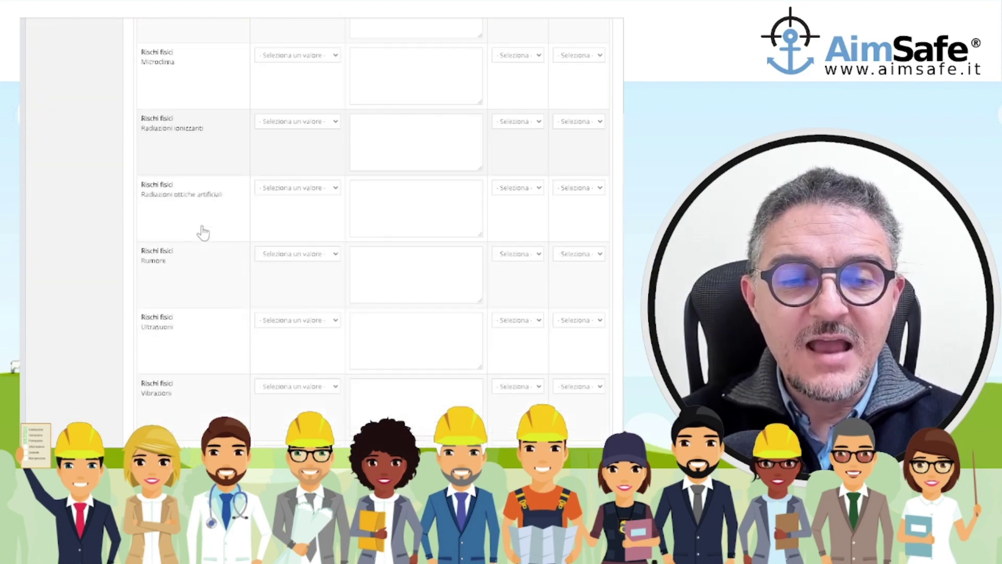
{"action": "scroll", "coordinate": [203, 232], "scroll_direction": "down", "scroll_amount": 10}
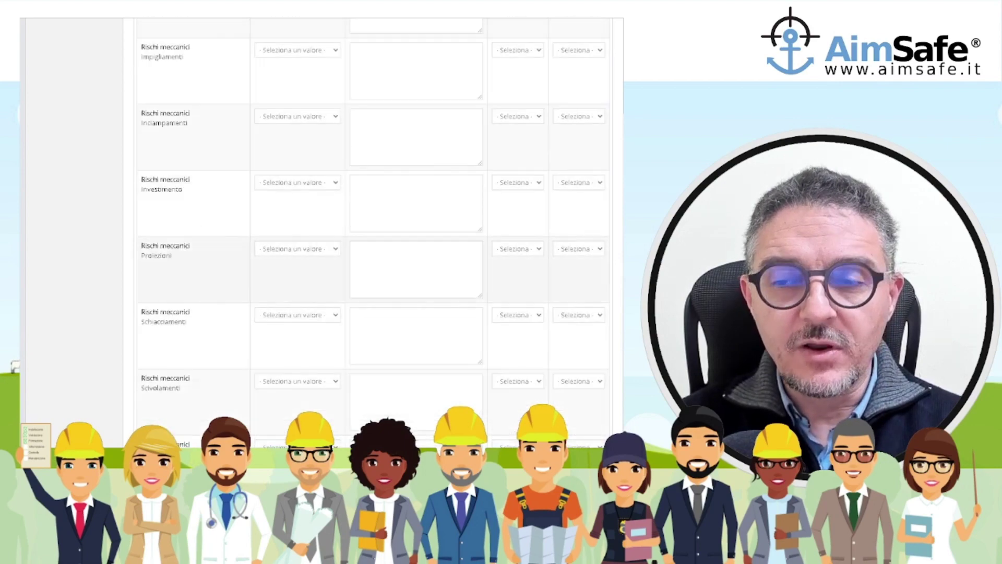
{"action": "scroll", "coordinate": [320, 261], "scroll_direction": "up", "scroll_amount": 20}
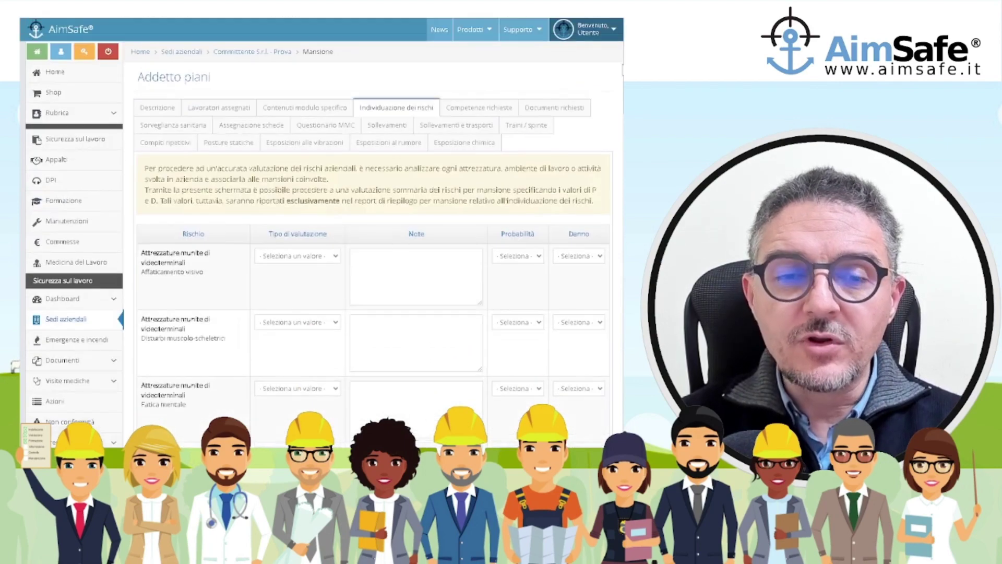
Try Valutazione qualitativa for the Affaticamento visivo risk under Attrezzature munite di videoterminali, and set its evaluation type to Relazione tecnica.
{"action": "left_click", "coordinate": [319, 259]}
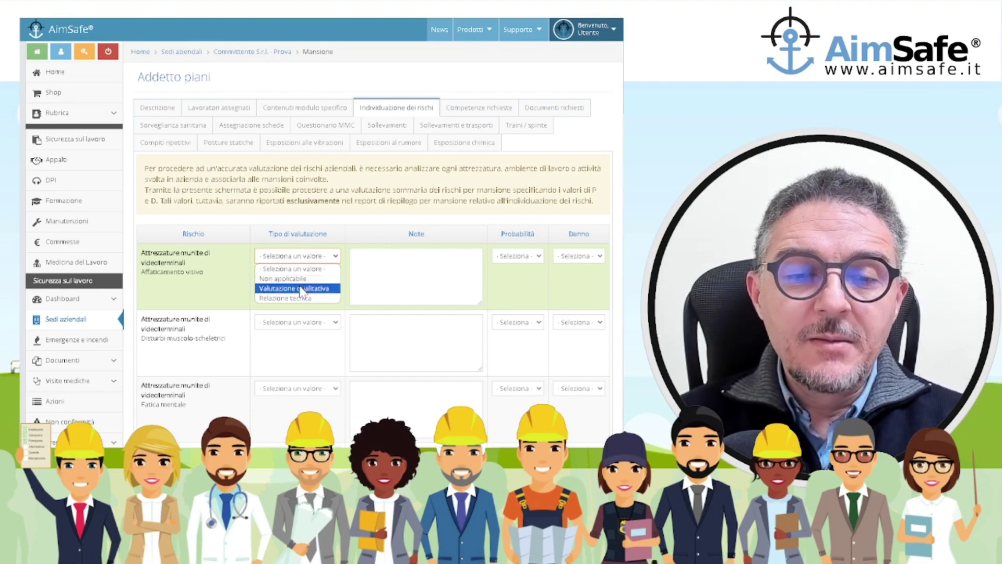
{"action": "left_click", "coordinate": [301, 290]}
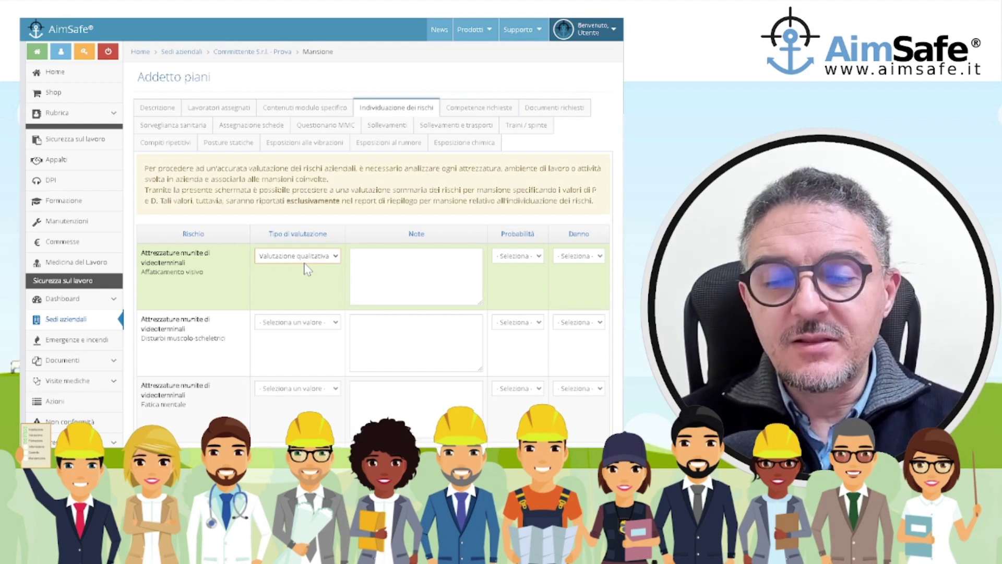
{"action": "left_click", "coordinate": [306, 261]}
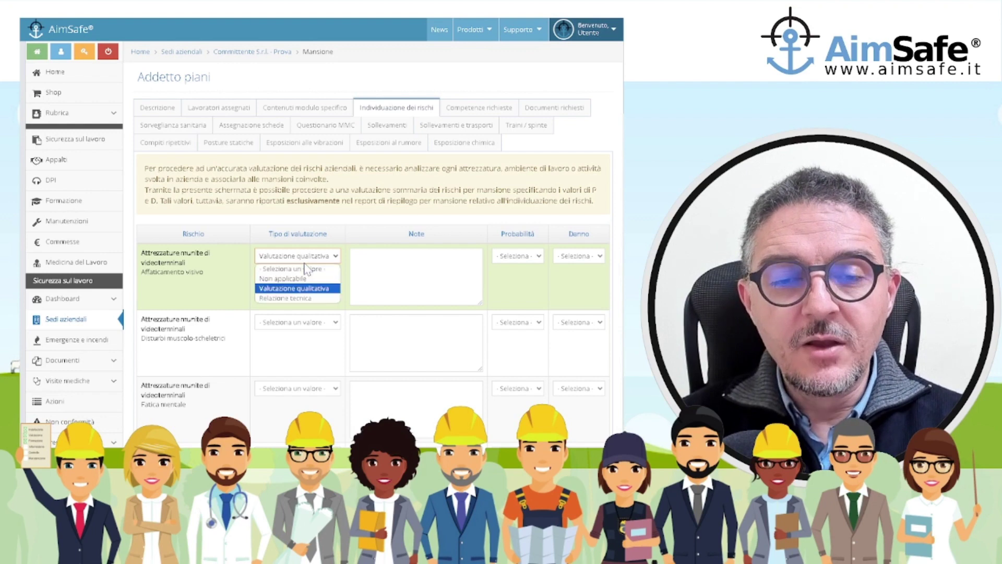
{"action": "left_click", "coordinate": [297, 299]}
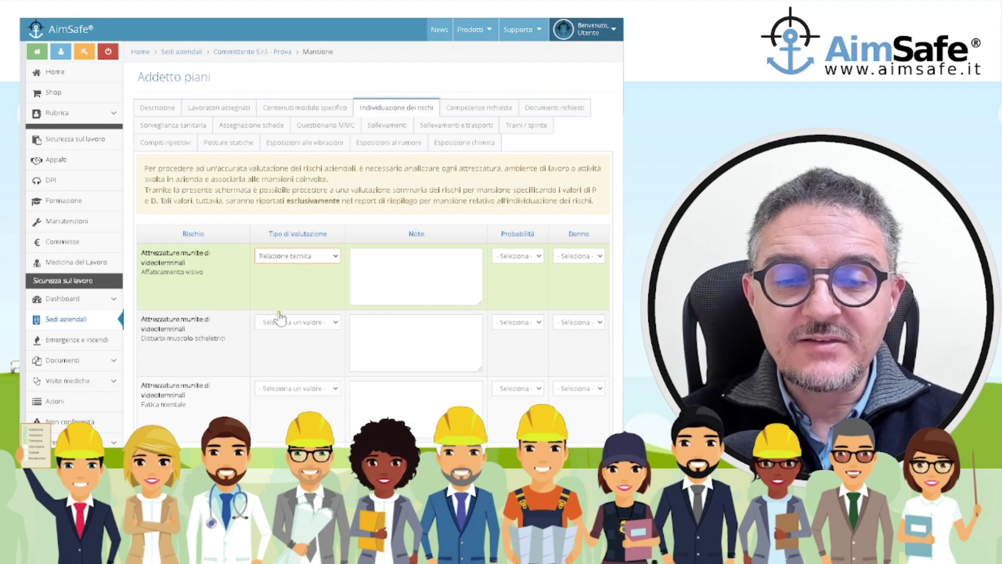
Set the evaluation type of the Disturbi muscolo-scheletrici risk under Attrezzature munite di videoterminali to Valutazione qualitativa.
{"action": "scroll", "coordinate": [198, 337], "scroll_direction": "down", "scroll_amount": 1}
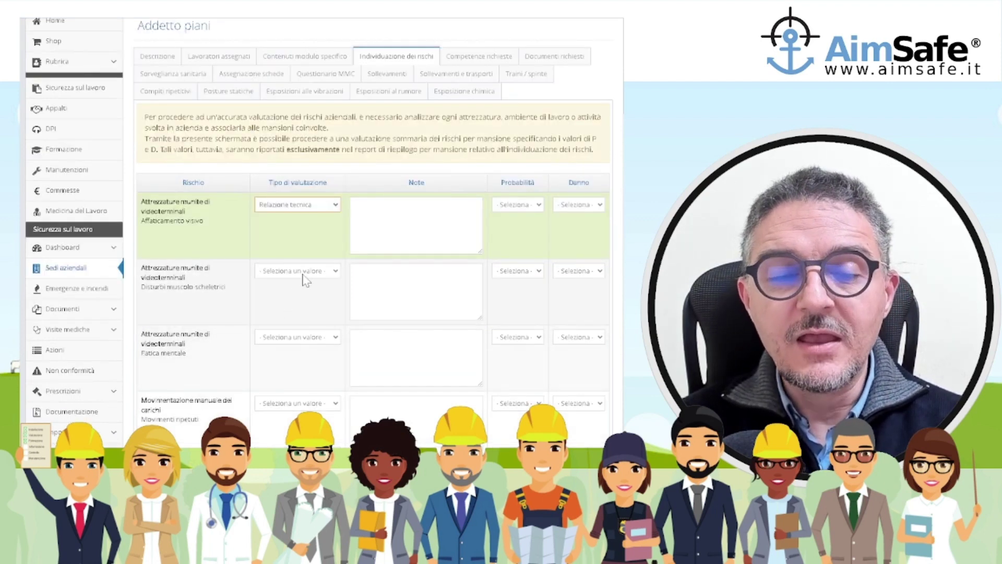
{"action": "left_click", "coordinate": [303, 271]}
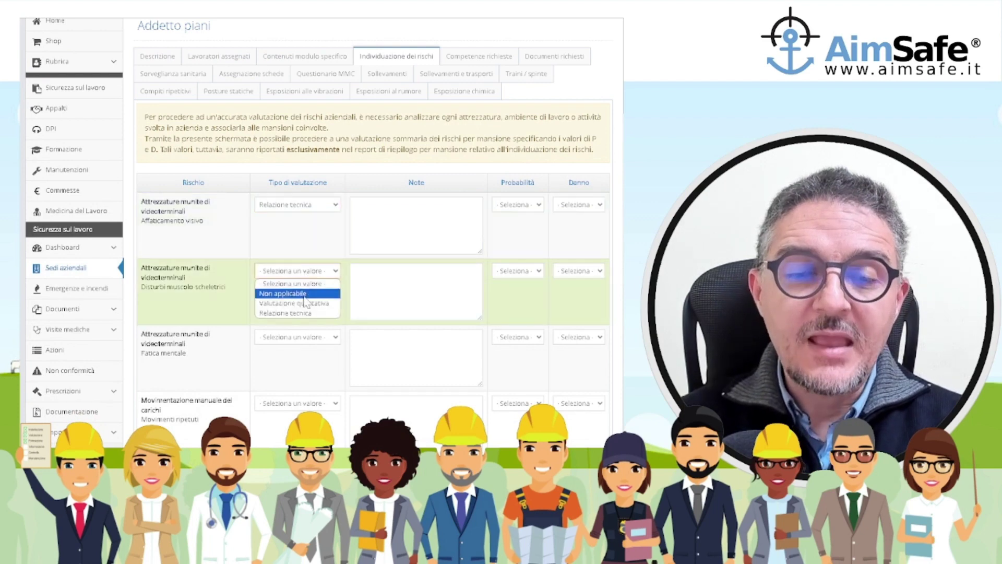
{"action": "left_click", "coordinate": [302, 304]}
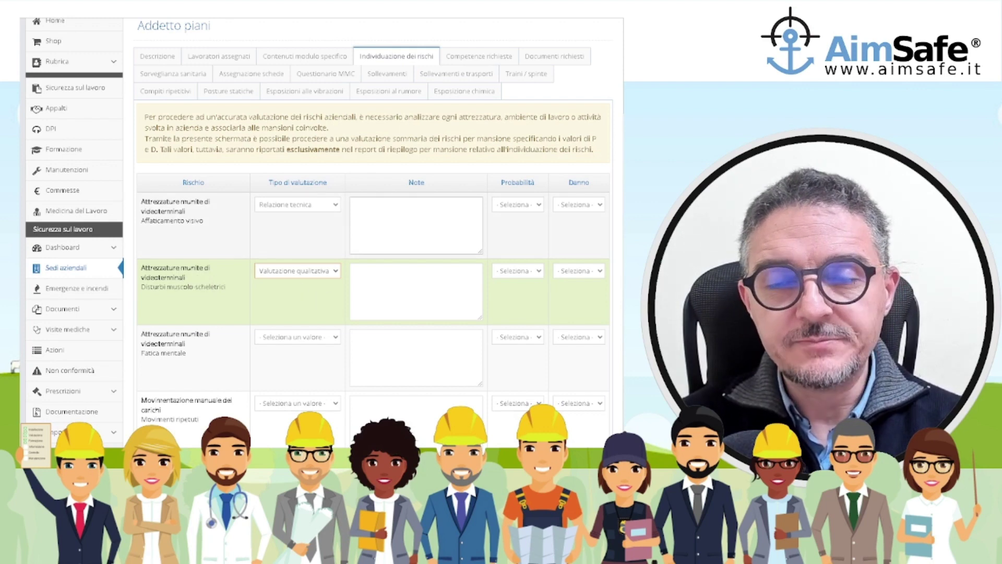
Add and save the course Conduzione carrelli industriali semoventi as a required competence for Addetto piani, and return to the required competences list.
{"action": "left_click", "coordinate": [479, 59]}
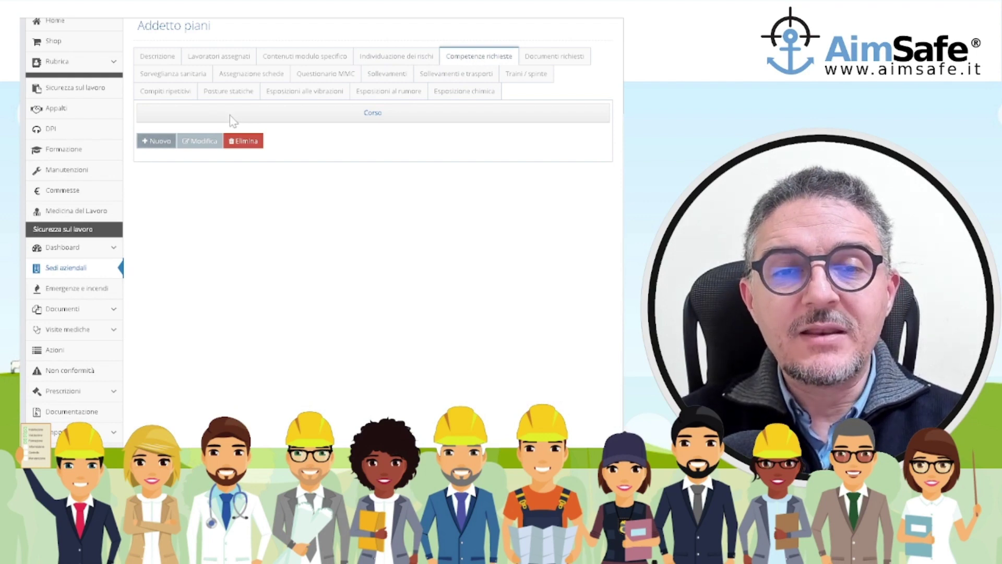
{"action": "left_click", "coordinate": [305, 108]}
{"action": "type", "text": "carre"}
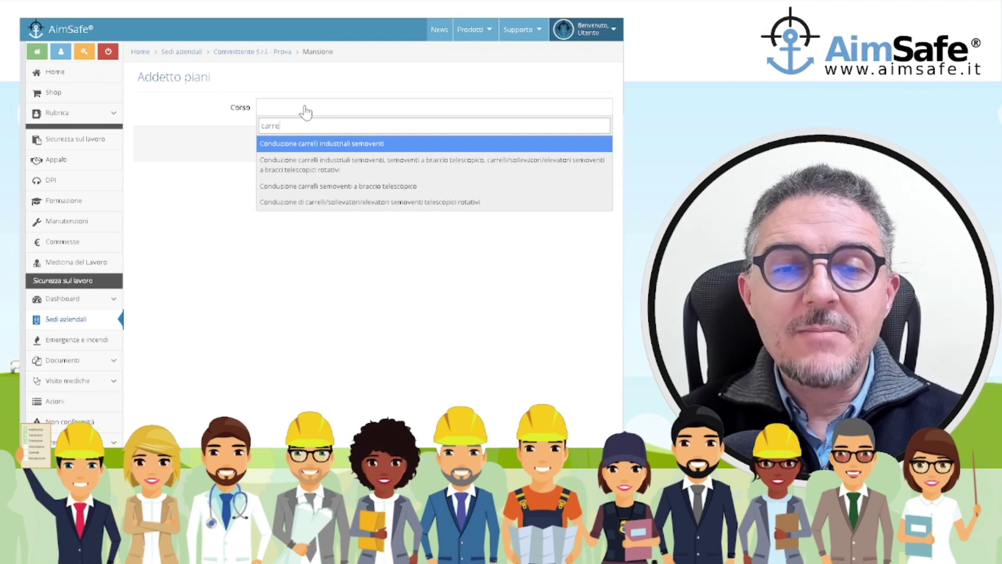
{"action": "left_click", "coordinate": [292, 144]}
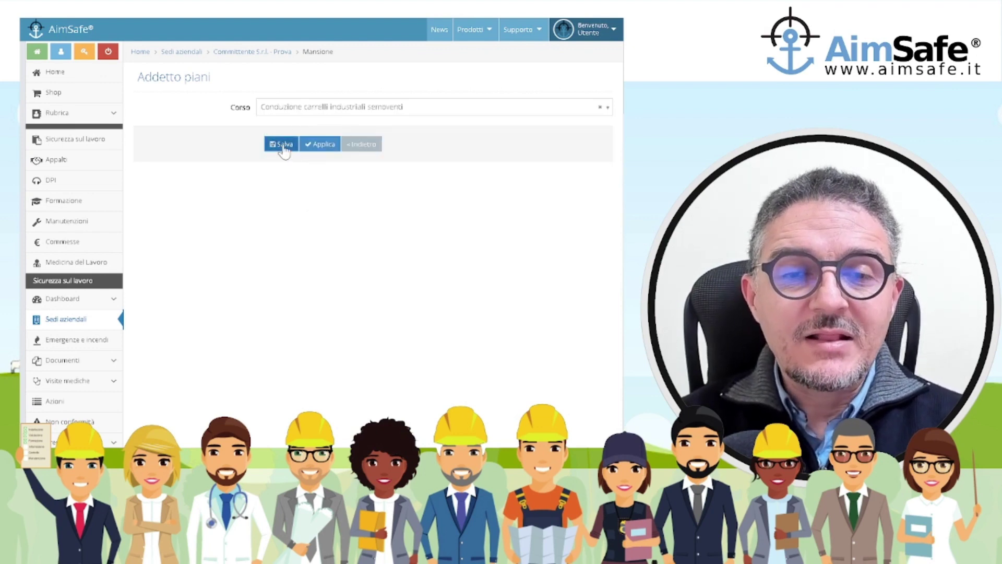
{"action": "left_click", "coordinate": [283, 148]}
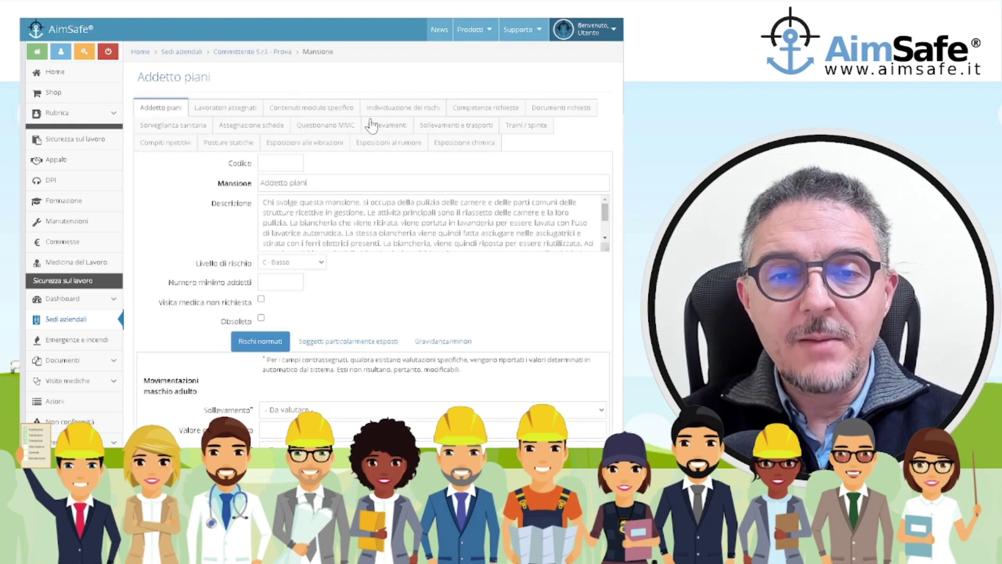
{"action": "left_click", "coordinate": [480, 108]}
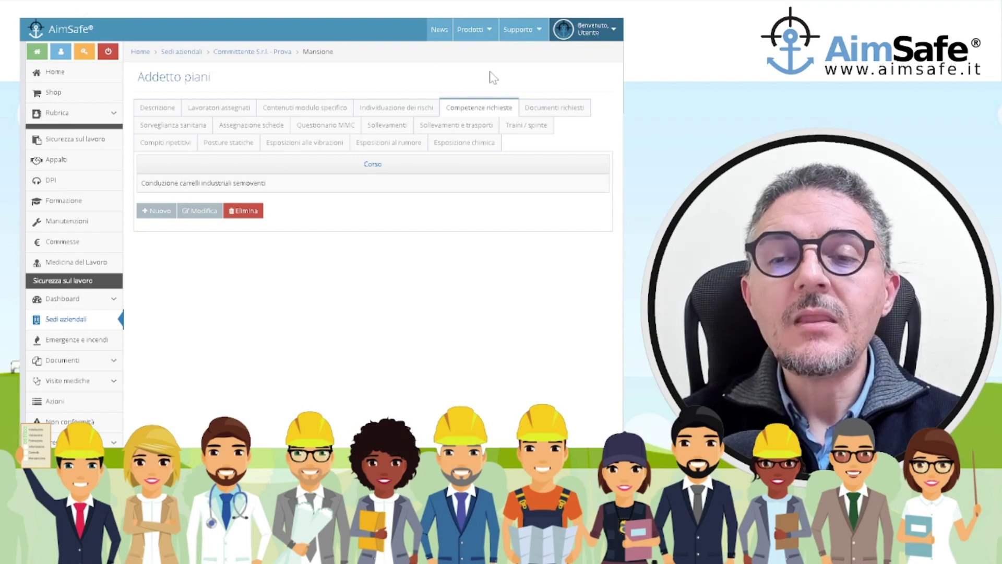
Check the role's required documents and the risks that require health surveillance.
{"action": "left_click", "coordinate": [536, 108]}
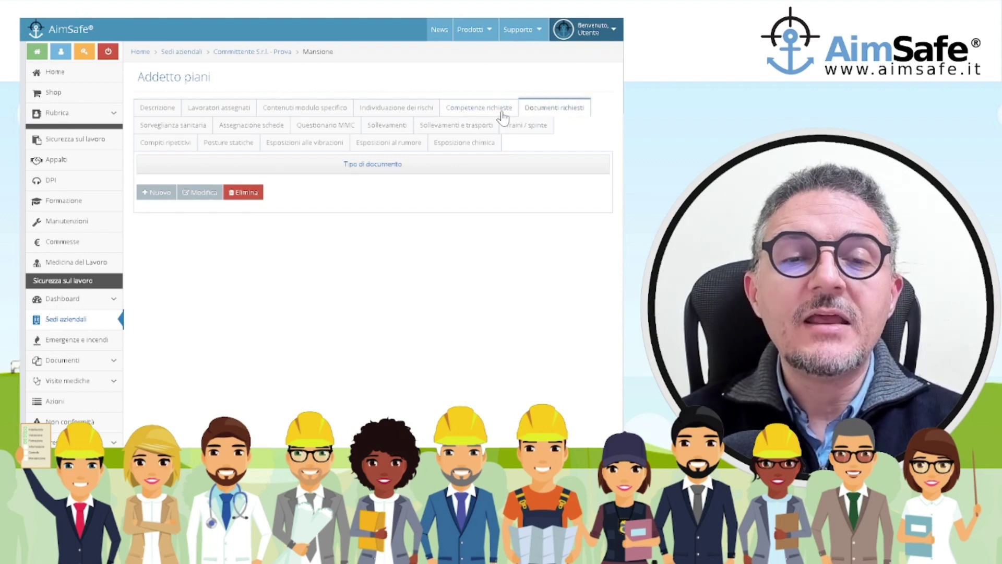
{"action": "left_click", "coordinate": [171, 127]}
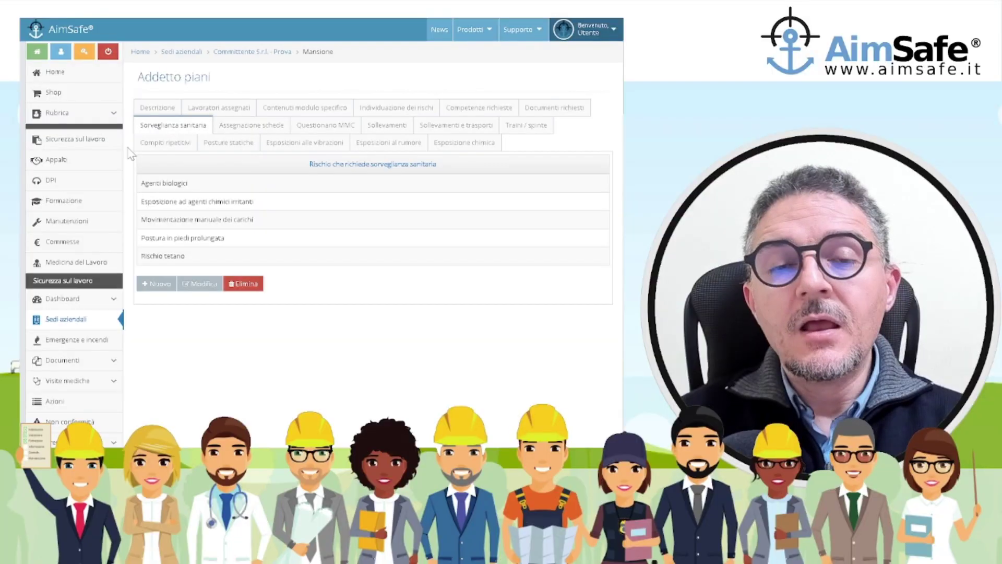
In the role's Assegnazione schede, assign the work environment Camere, sala e parti comuni with an exposure of 100%.
{"action": "left_click", "coordinate": [253, 126]}
{"action": "scroll", "coordinate": [256, 131], "scroll_direction": "down", "scroll_amount": 5}
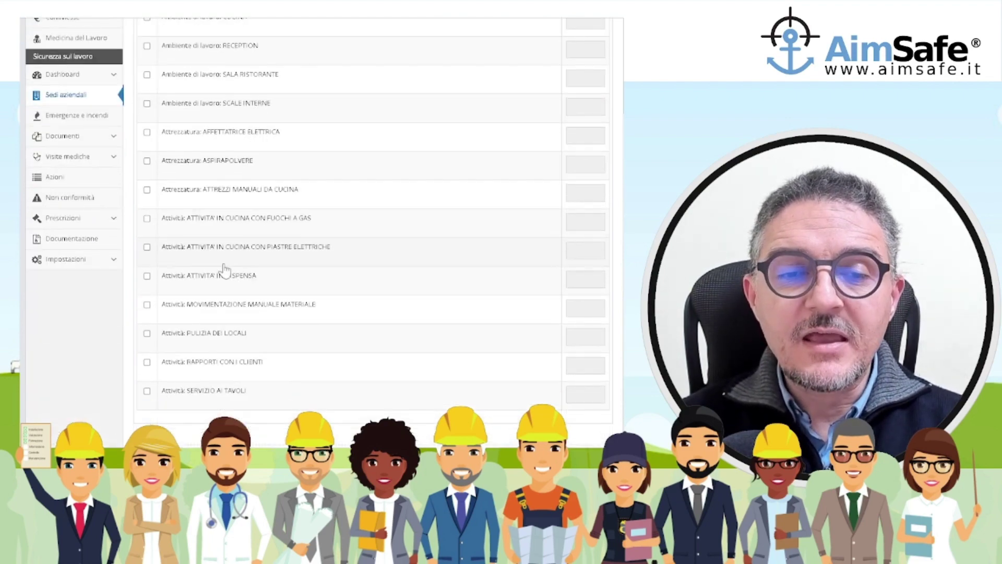
{"action": "scroll", "coordinate": [224, 269], "scroll_direction": "up", "scroll_amount": 3}
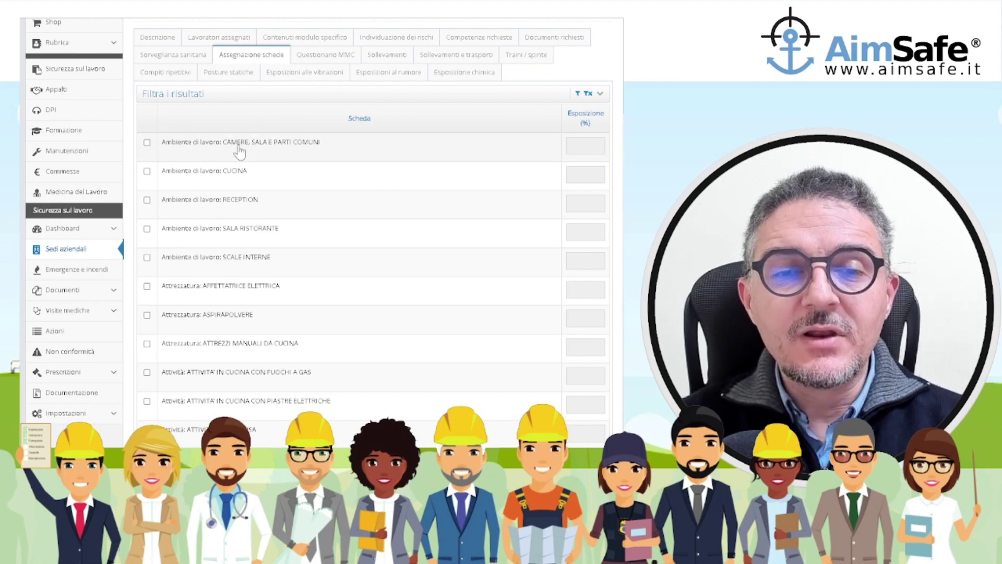
{"action": "scroll", "coordinate": [269, 57], "scroll_direction": "up", "scroll_amount": 1}
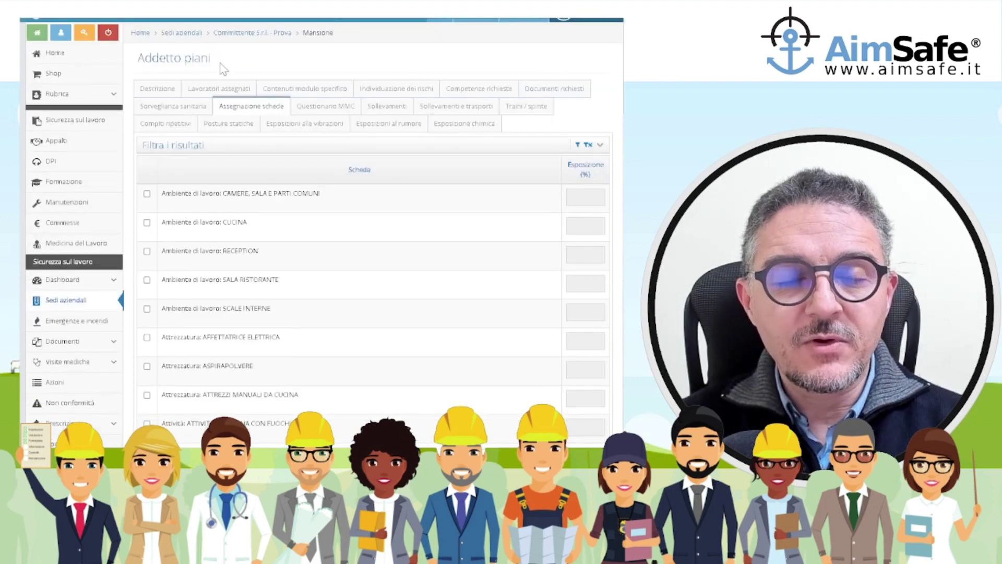
{"action": "left_click", "coordinate": [147, 194]}
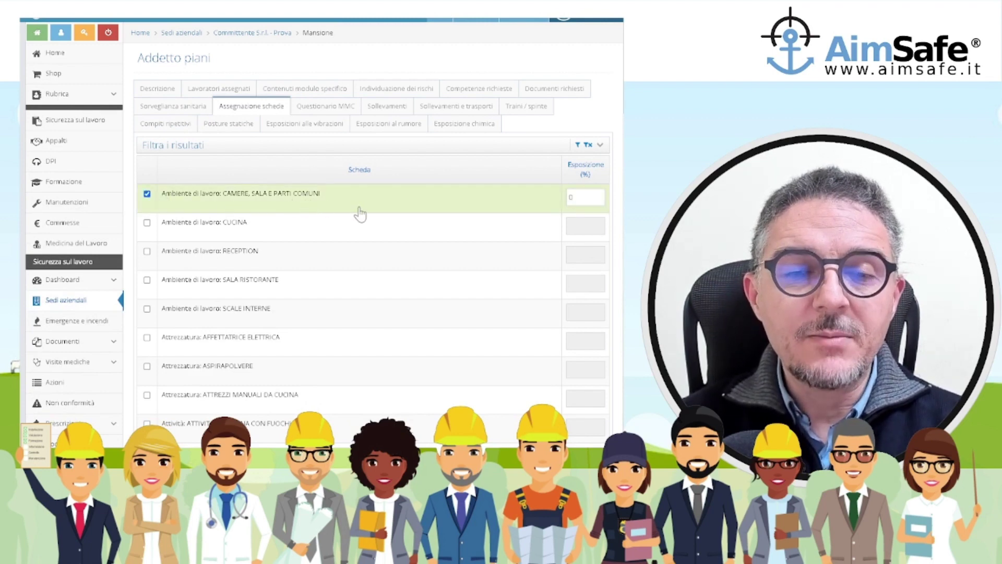
{"action": "key", "text": "Tab"}
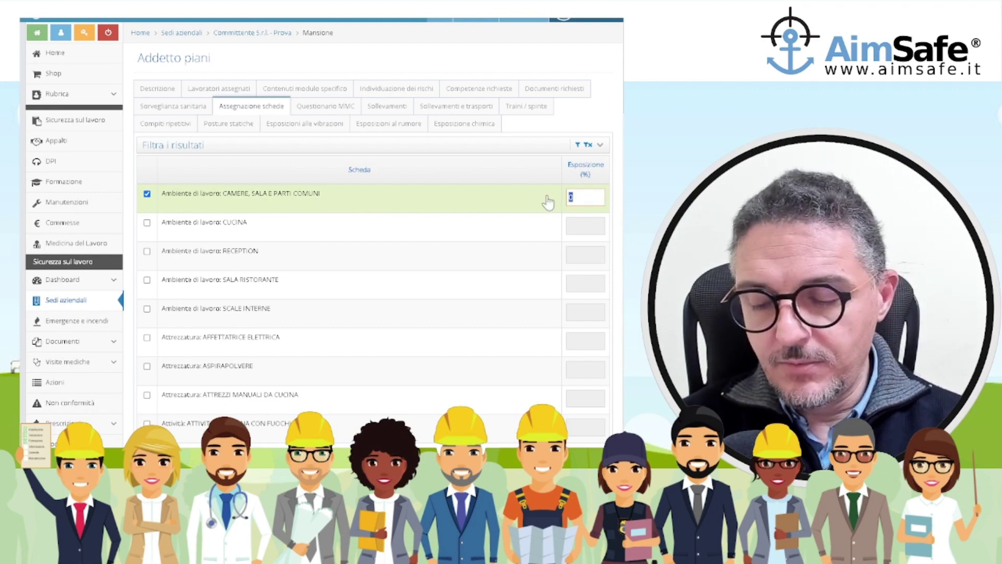
{"action": "type", "text": "100"}
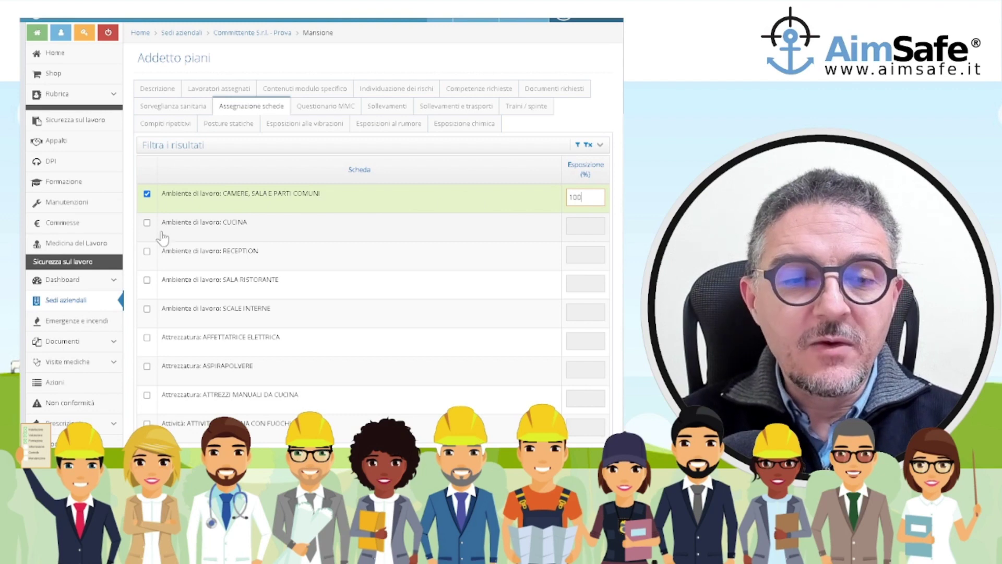
Assign the Reception work environment with 10% exposure and set the exposure of Camere, sala e parti comuni to 90%.
{"action": "left_click", "coordinate": [147, 251]}
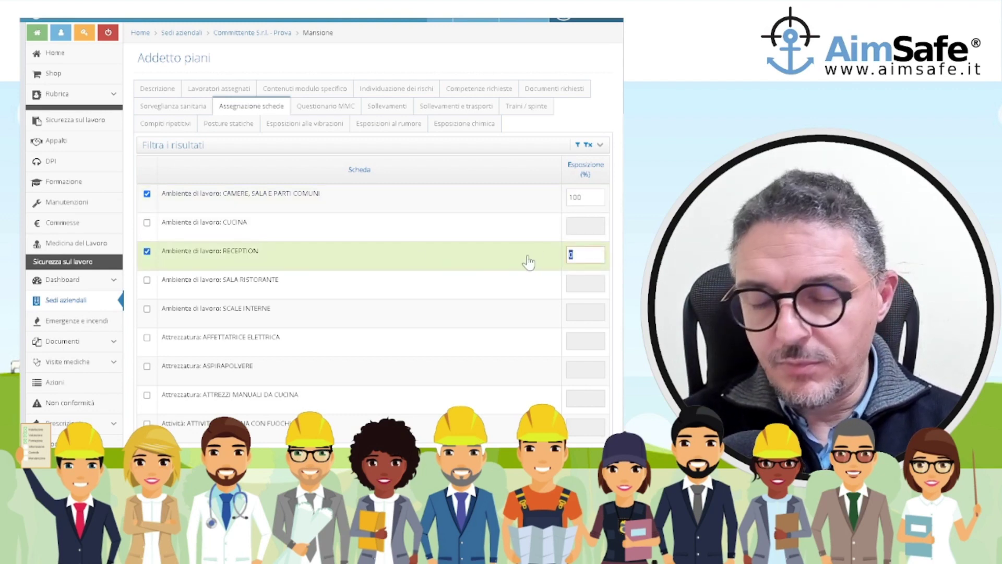
{"action": "type", "text": "10"}
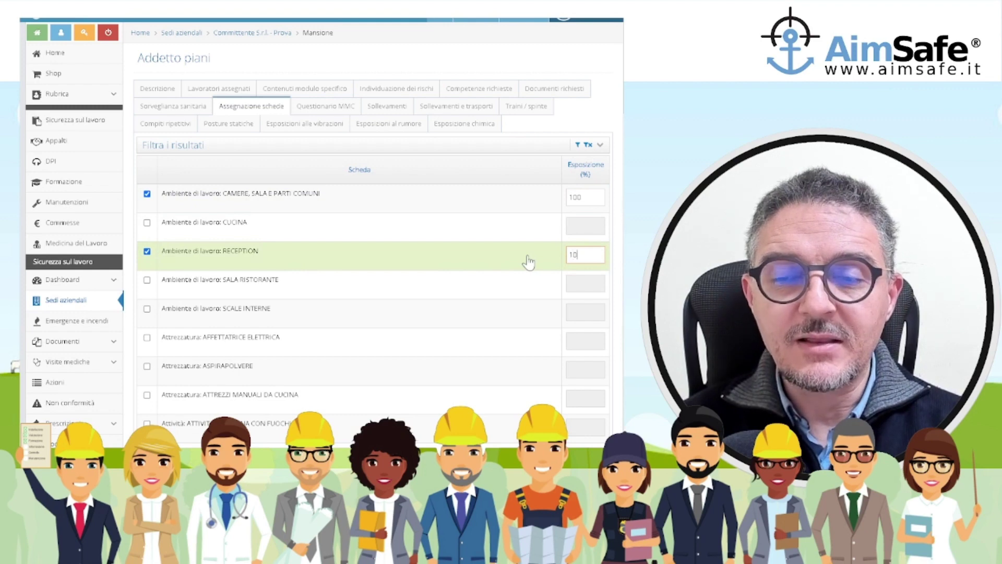
{"action": "key", "text": "shift+Tab"}
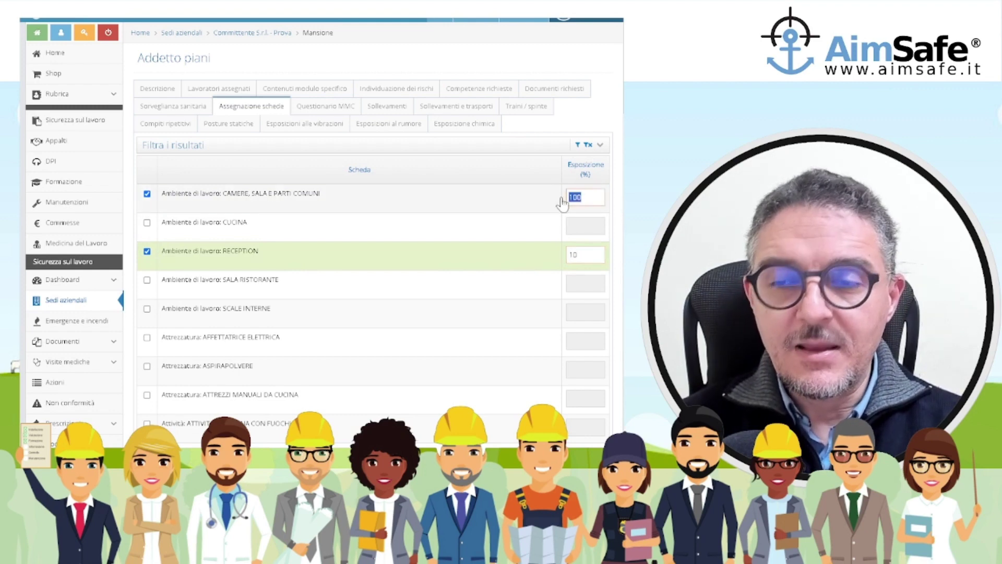
{"action": "type", "text": "90"}
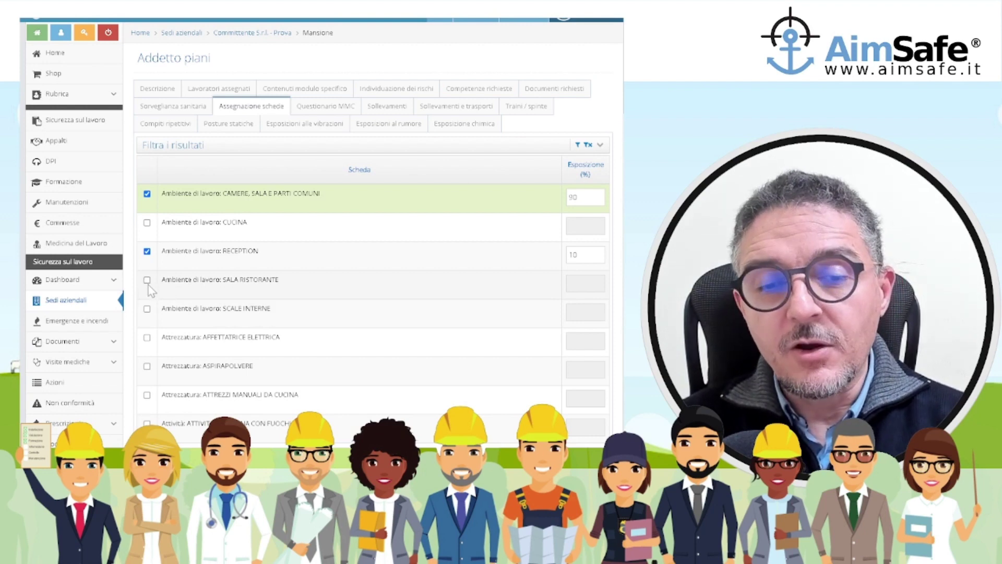
Assign the Scale interne work environment with 10% exposure and set the exposure of Camere, sala e parti comuni to 80%.
{"action": "left_click", "coordinate": [147, 309]}
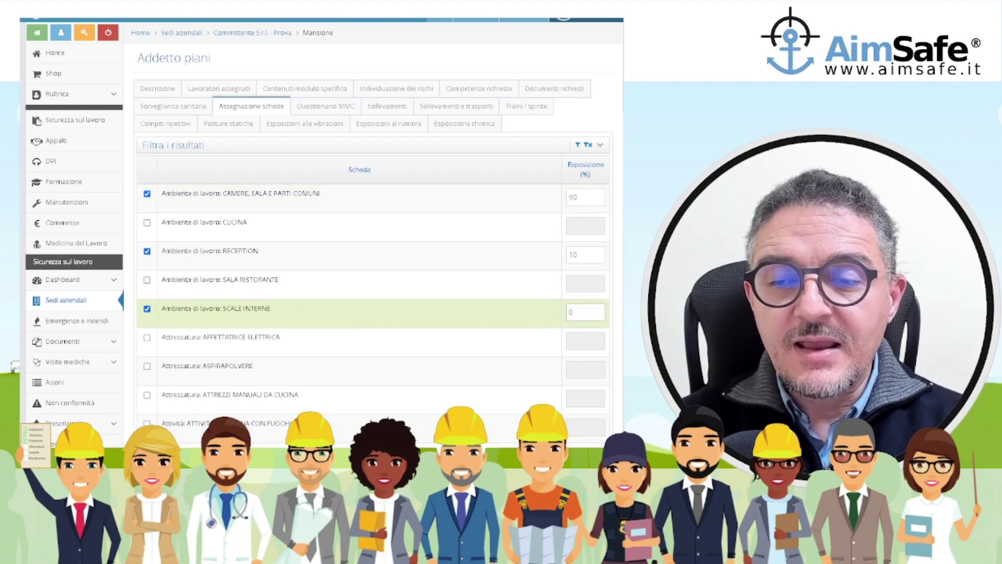
{"action": "double_click", "coordinate": [570, 312]}
{"action": "type", "text": "10"}
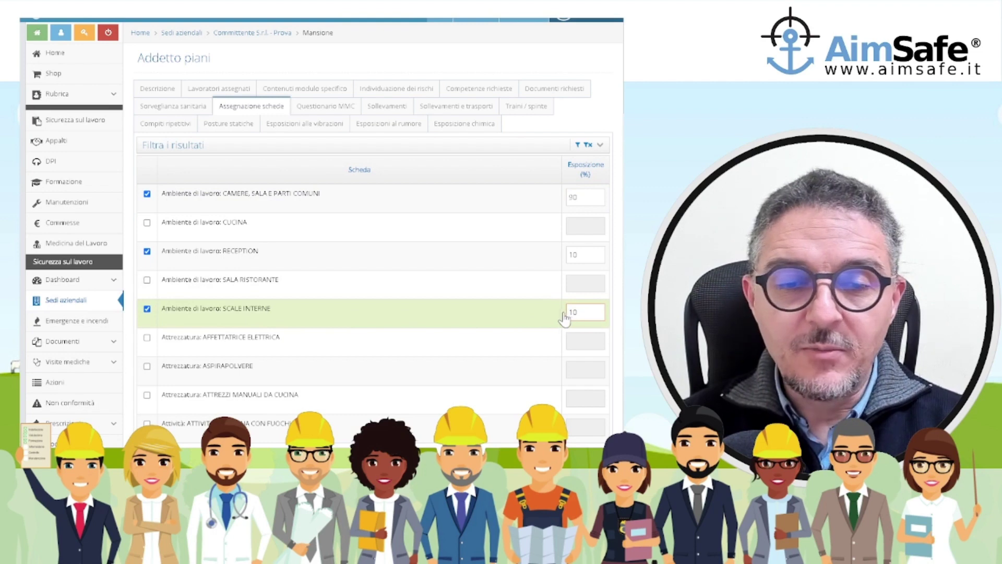
{"action": "double_click", "coordinate": [573, 198]}
{"action": "type", "text": "80"}
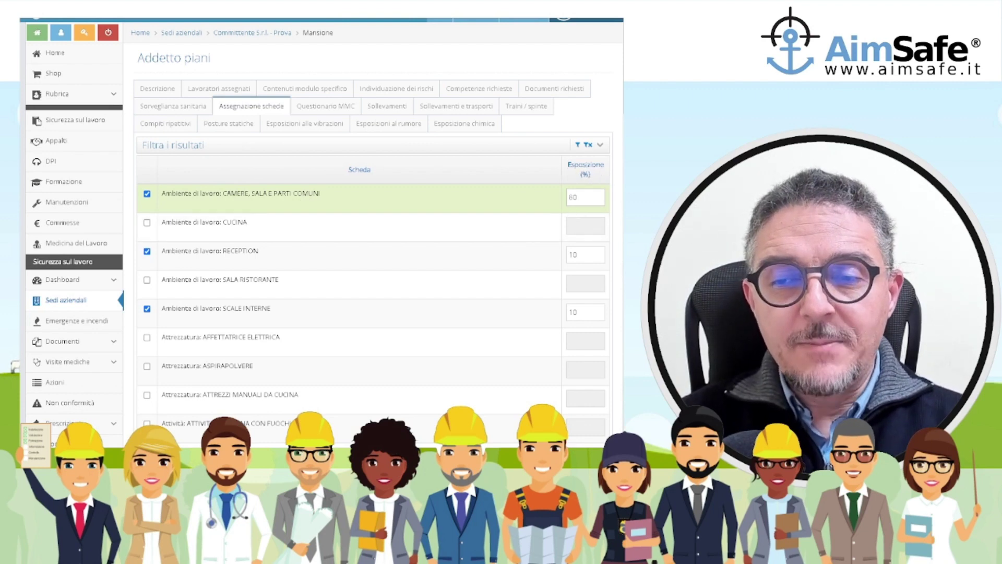
Assign the Aspirapolvere equipment to the role with an exposure of 20%.
{"action": "double_click", "coordinate": [573, 197]}
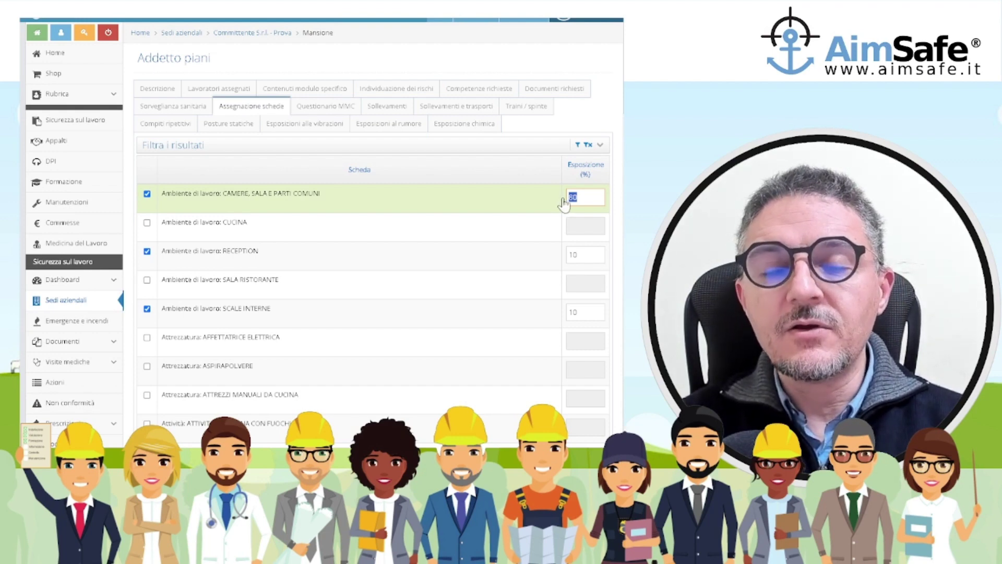
{"action": "scroll", "coordinate": [380, 280], "scroll_direction": "down", "scroll_amount": 3}
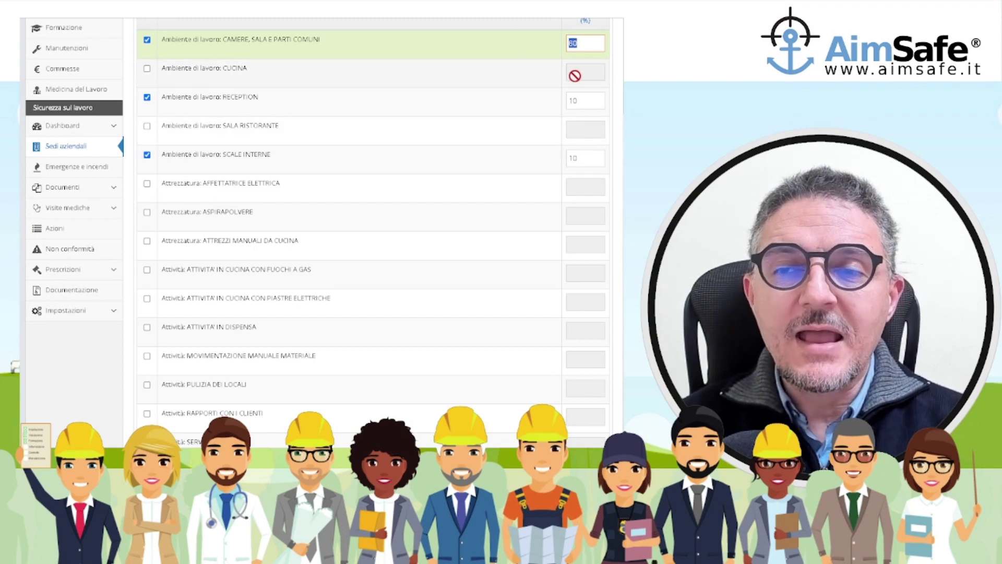
{"action": "scroll", "coordinate": [199, 183], "scroll_direction": "down", "scroll_amount": 1}
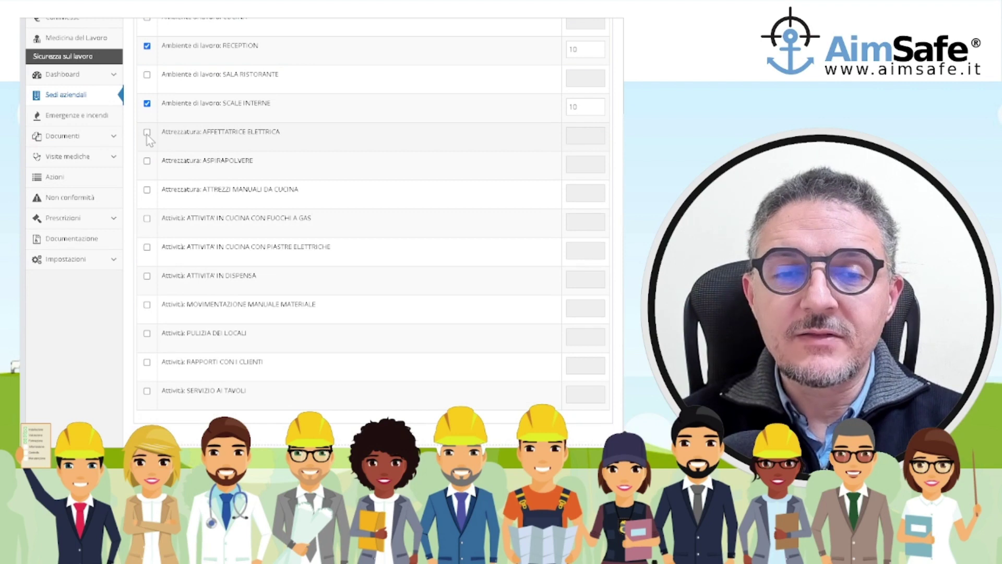
{"action": "left_click", "coordinate": [147, 161]}
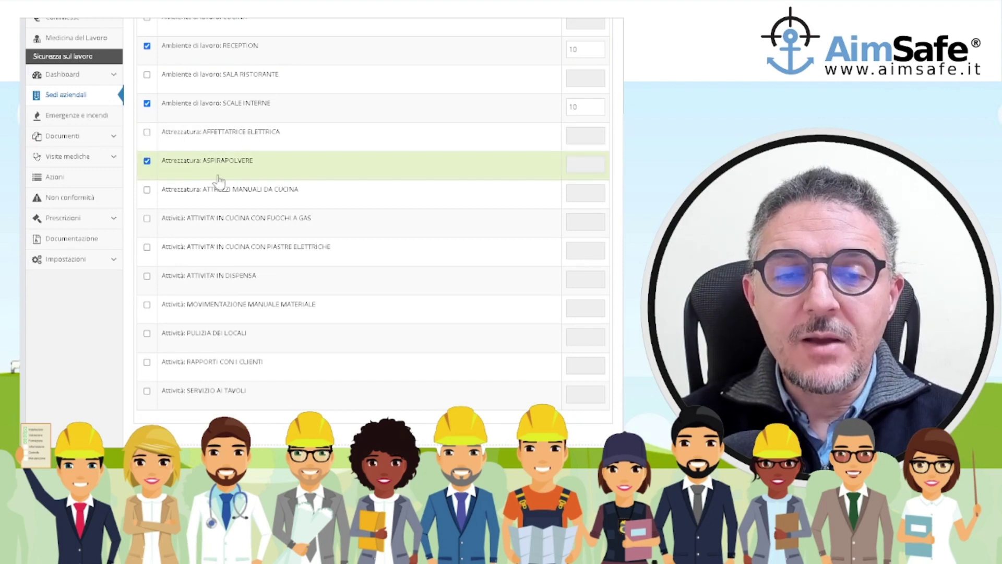
{"action": "left_click_drag", "start_coordinate": [572, 165], "coordinate": [560, 168]}
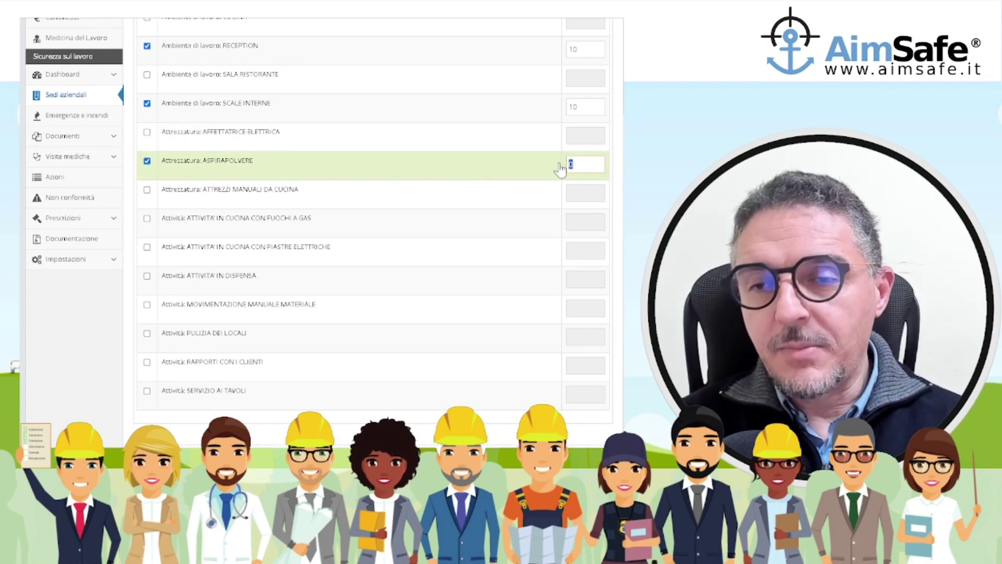
{"action": "type", "text": "20"}
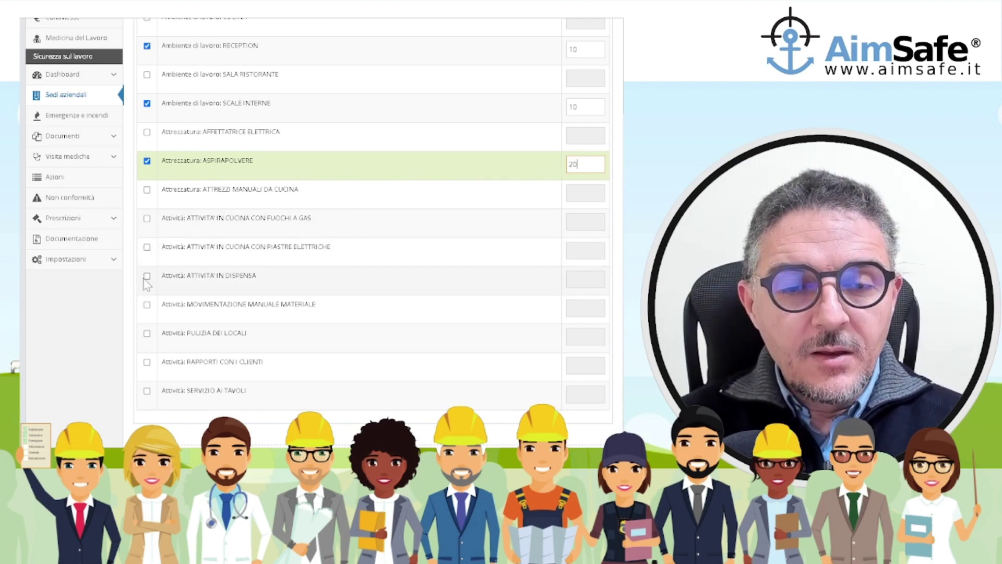
Assign the activities Movimentazione manuale materiale at 10%, Pulizia dei locali at 80% and Rapporti con i clienti at 5% exposure.
{"action": "left_click", "coordinate": [146, 306]}
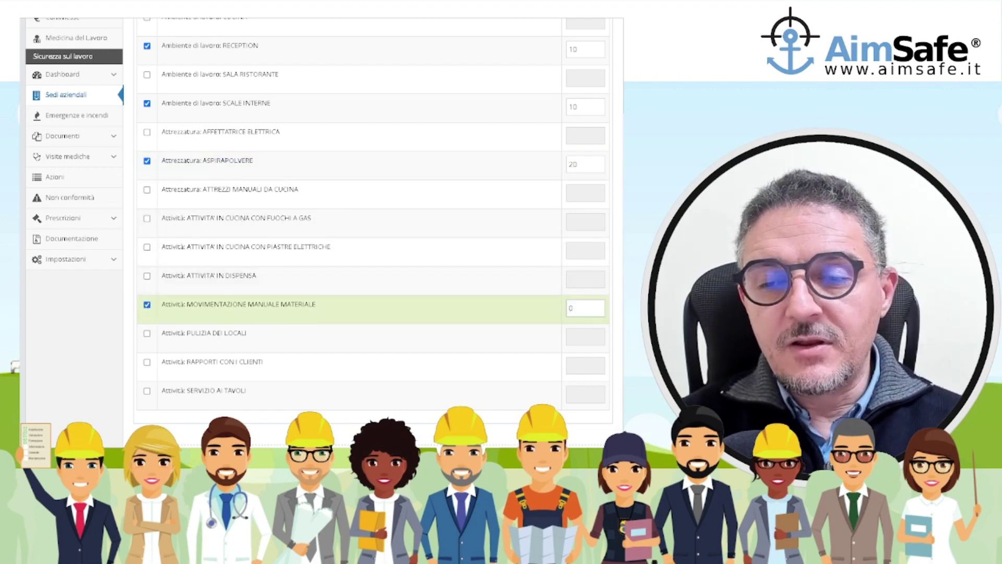
{"action": "type", "text": "10"}
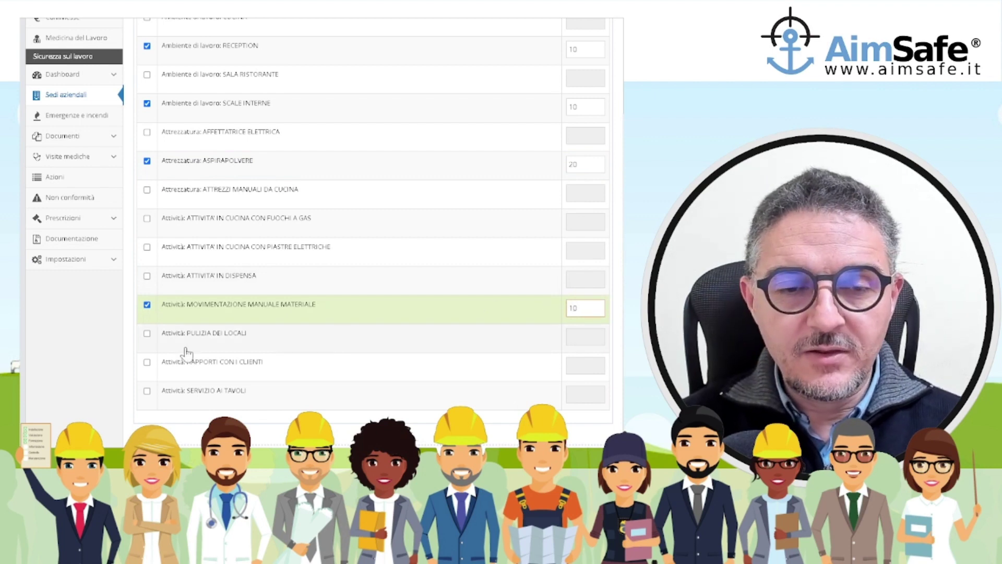
{"action": "left_click", "coordinate": [148, 334]}
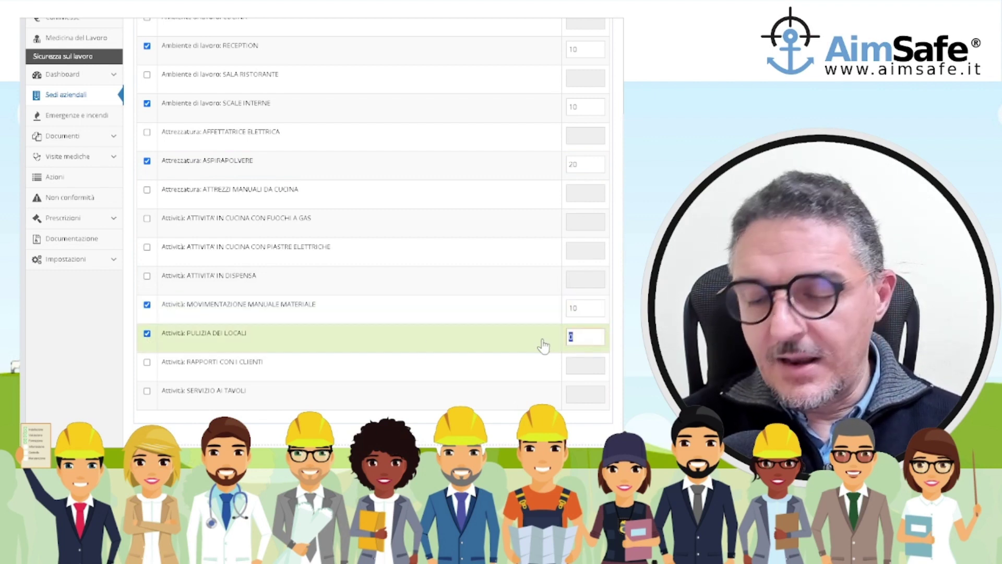
{"action": "type", "text": "80"}
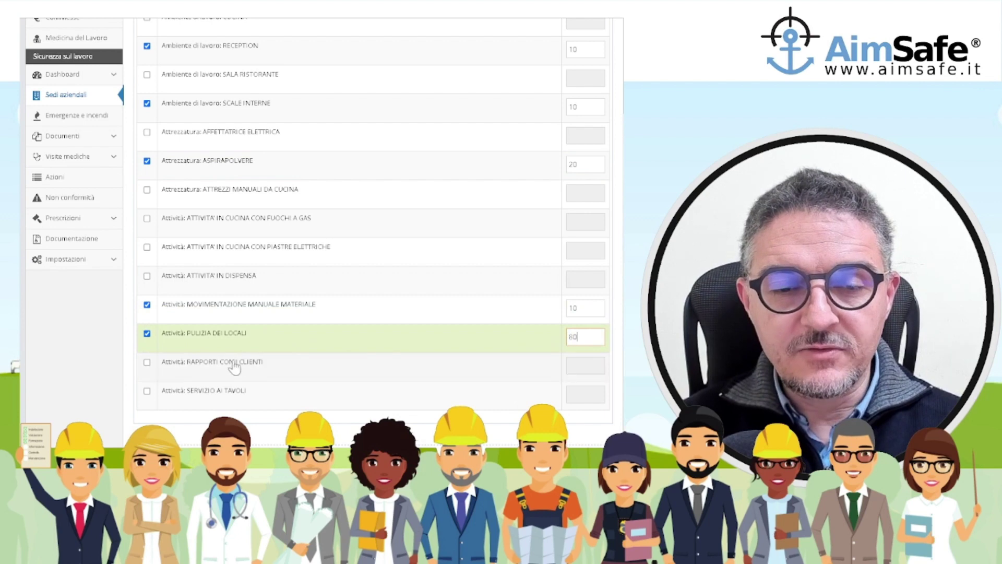
{"action": "left_click", "coordinate": [147, 362]}
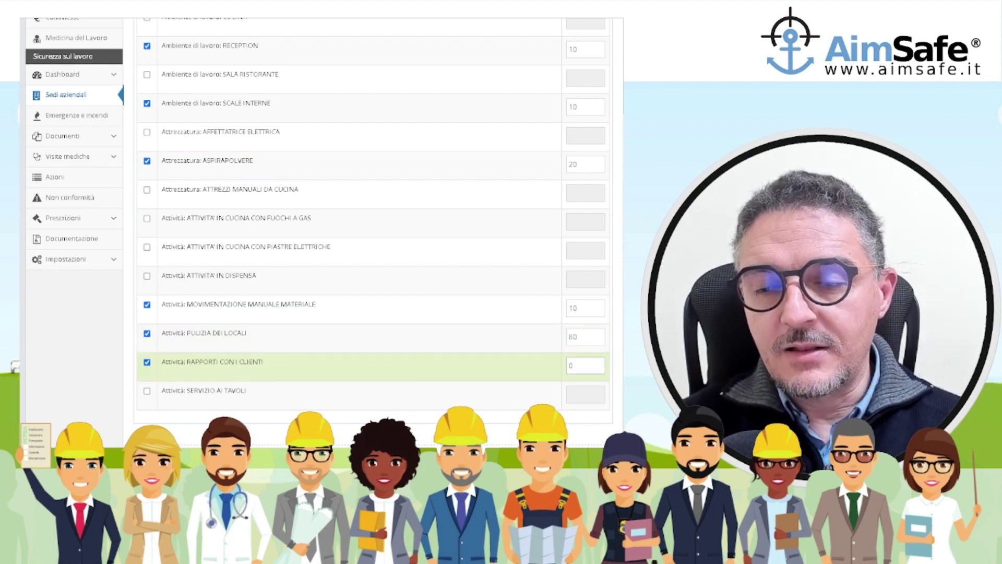
{"action": "type", "text": "5"}
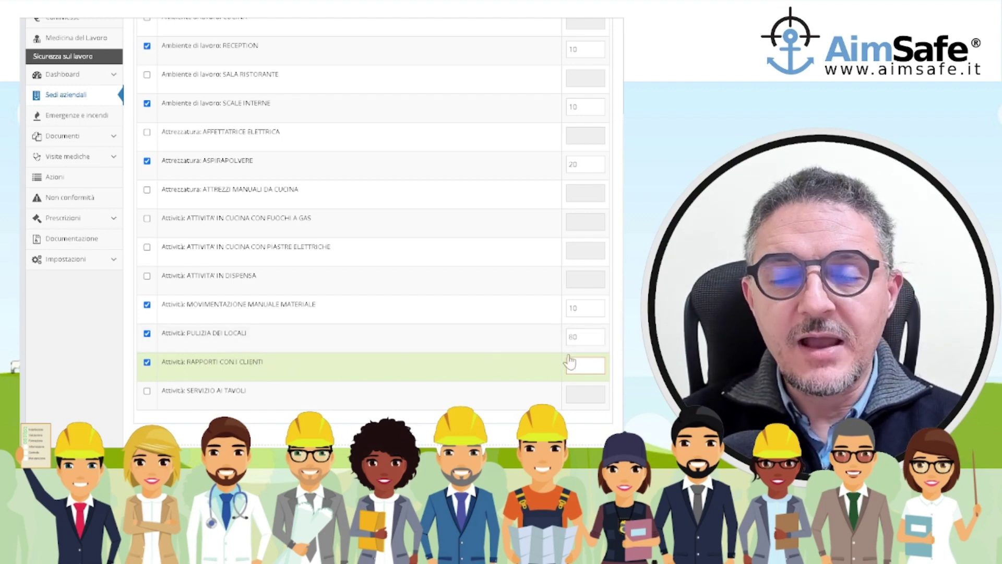
Review the role's Descrizione data and return to the list of roles of Committente S.r.l. - Prova.
{"action": "scroll", "coordinate": [569, 360], "scroll_direction": "up", "scroll_amount": 5}
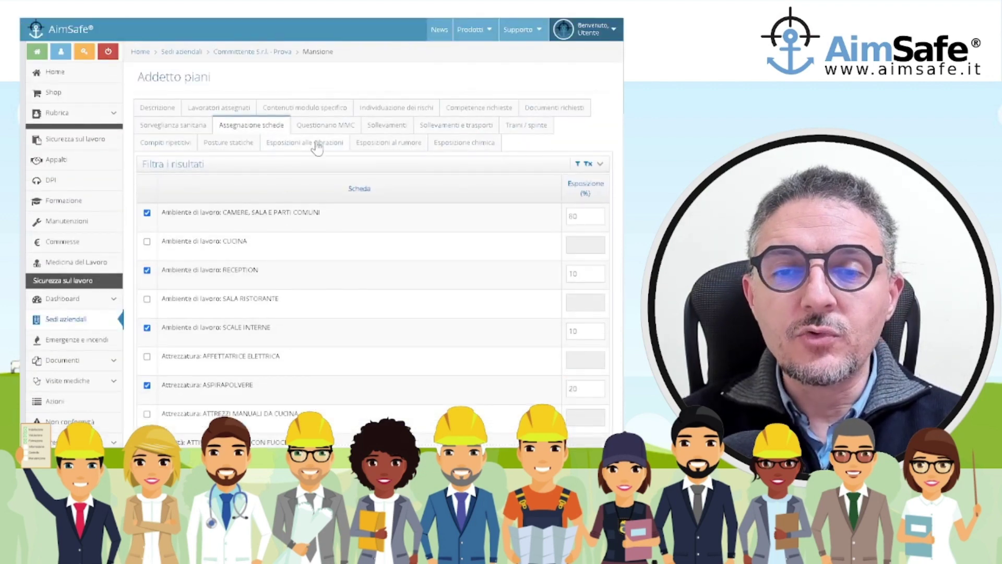
{"action": "left_click", "coordinate": [158, 108]}
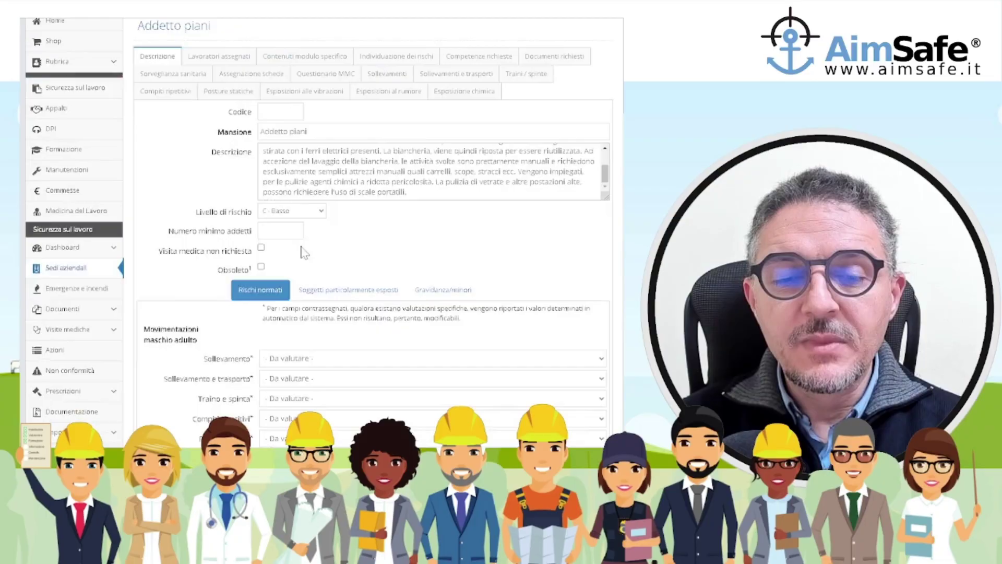
{"action": "scroll", "coordinate": [301, 252], "scroll_direction": "down", "scroll_amount": 15}
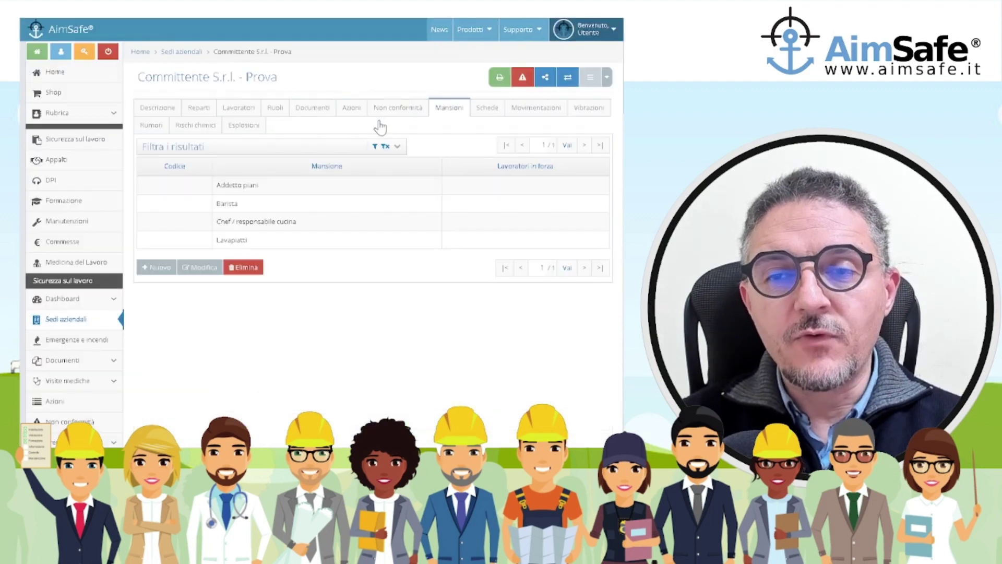
Generate the Addetto piani role sheet from the site's reports and save it as the Word document schede_mansione.
{"action": "left_click", "coordinate": [501, 77]}
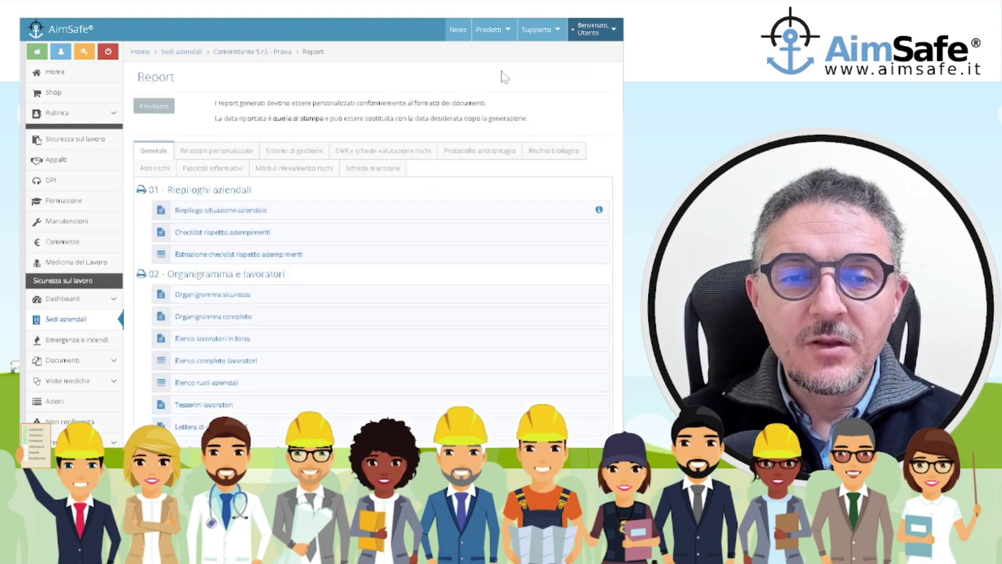
{"action": "left_click", "coordinate": [350, 171]}
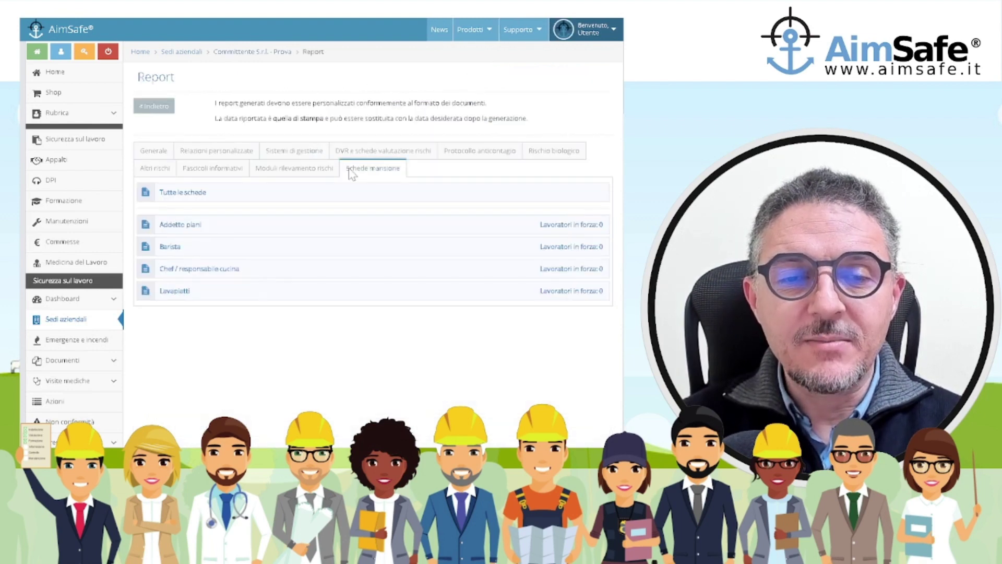
{"action": "left_click", "coordinate": [187, 228]}
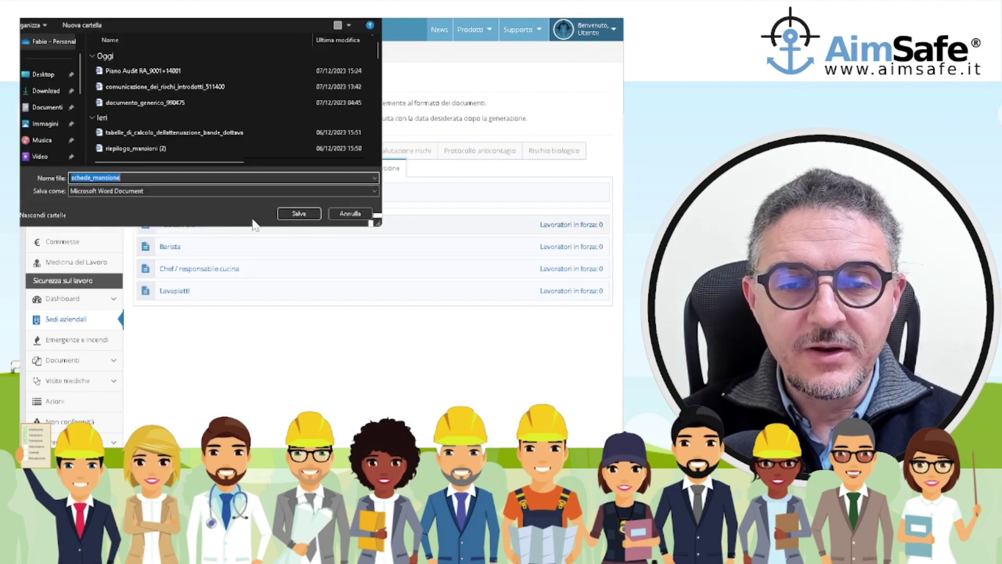
{"action": "left_click", "coordinate": [300, 214]}
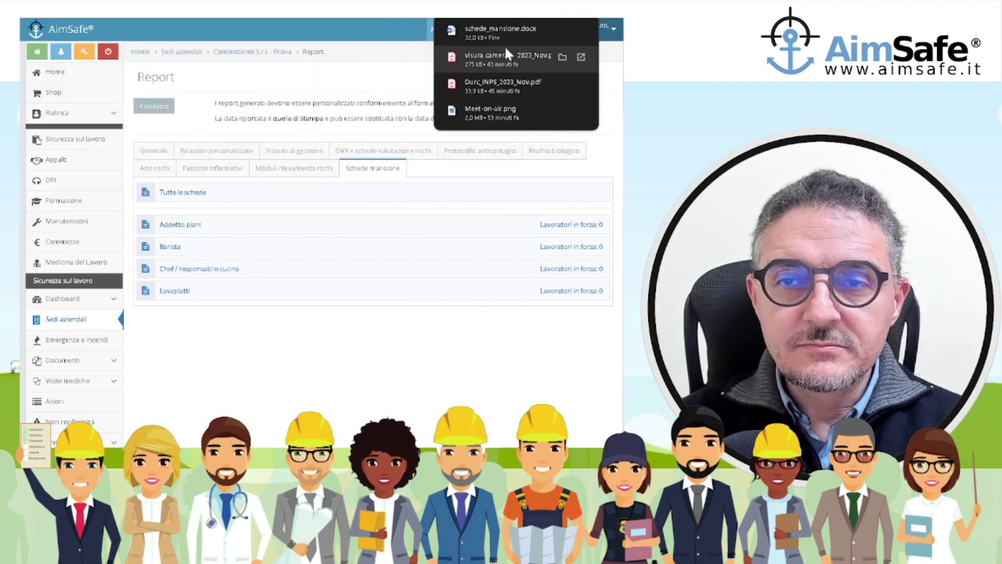
Open the downloaded schede_mansione.docx in Word and enable editing.
{"action": "left_click", "coordinate": [502, 29]}
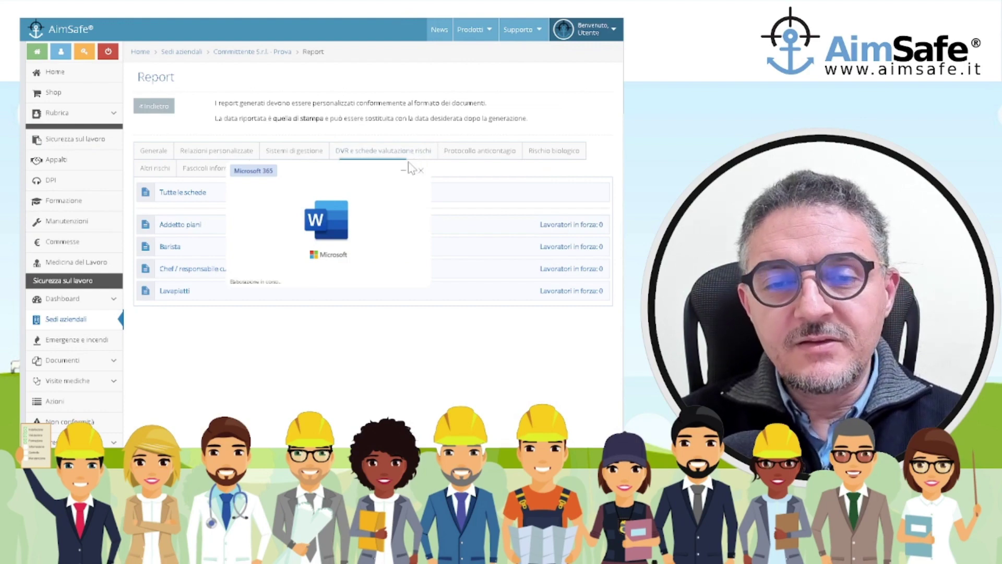
{"action": "left_click", "coordinate": [586, 40]}
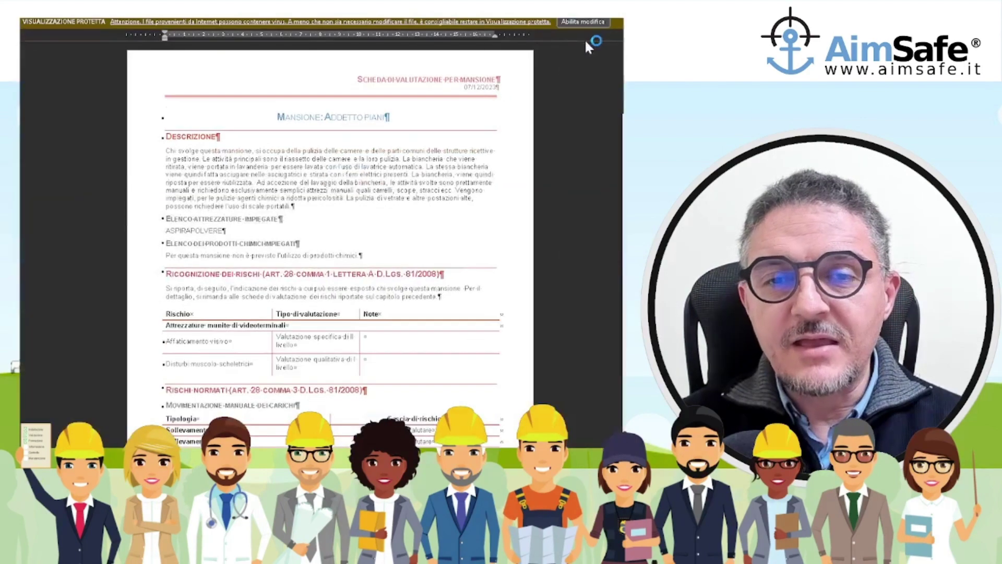
{"action": "left_click", "coordinate": [574, 22]}
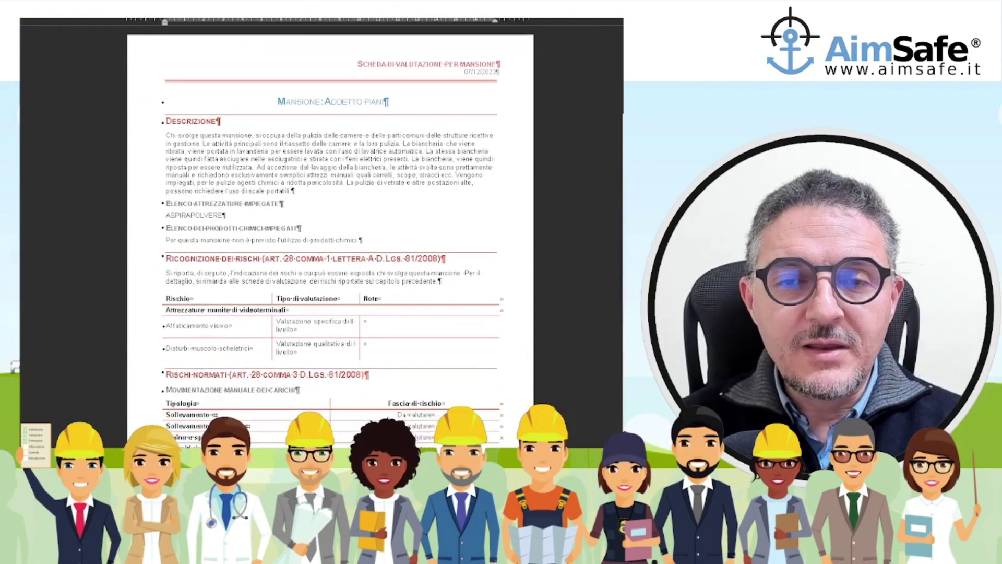
Examine the role sheet's description, equipment used, risk recognition, regulated risks and groups of workers.
{"action": "scroll", "coordinate": [162, 179], "scroll_direction": "down", "scroll_amount": 2}
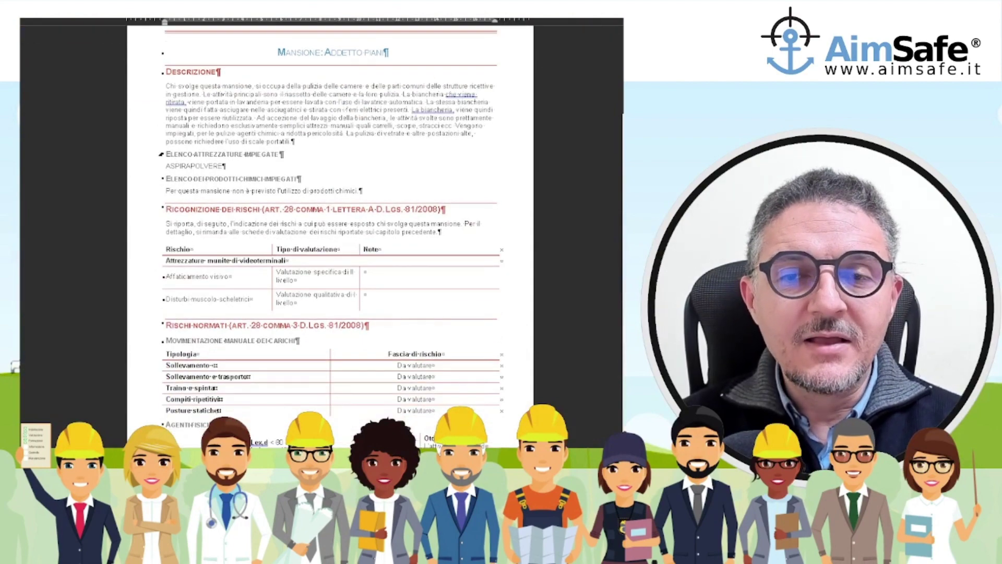
{"action": "left_click_drag", "start_coordinate": [165, 166], "coordinate": [227, 166]}
{"action": "left_click", "coordinate": [235, 176]}
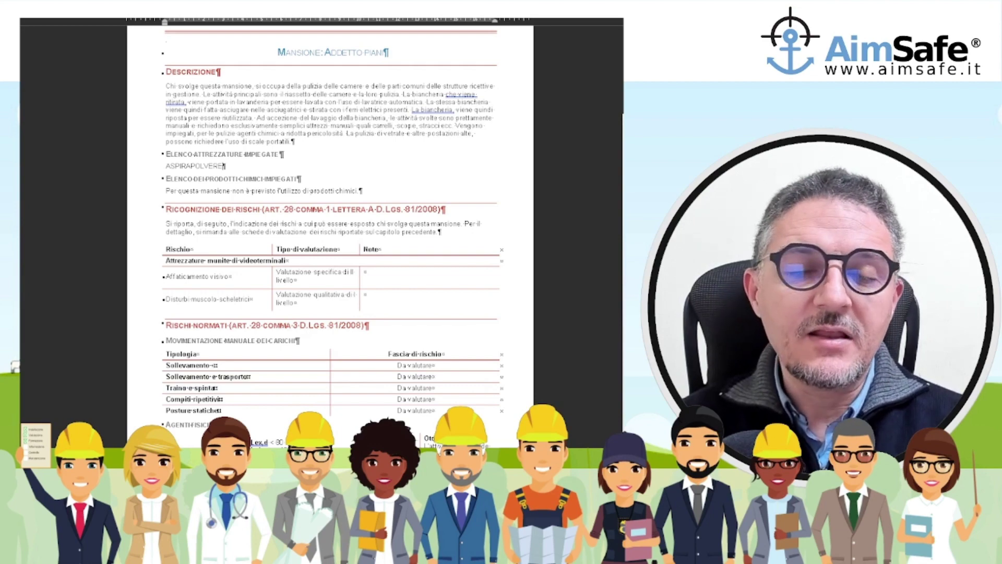
{"action": "scroll", "coordinate": [335, 235], "scroll_direction": "down", "scroll_amount": 3}
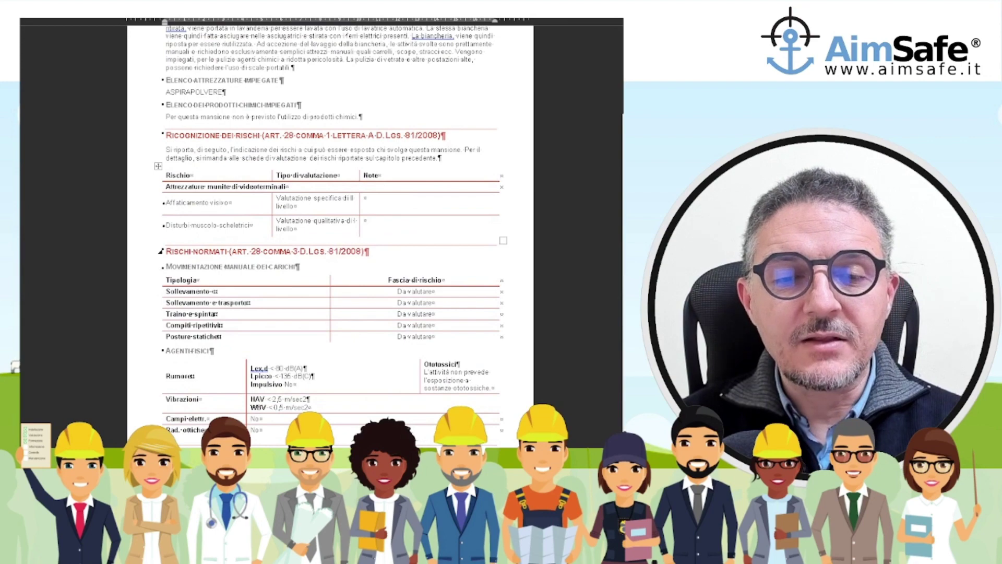
{"action": "scroll", "coordinate": [334, 235], "scroll_direction": "down", "scroll_amount": 3}
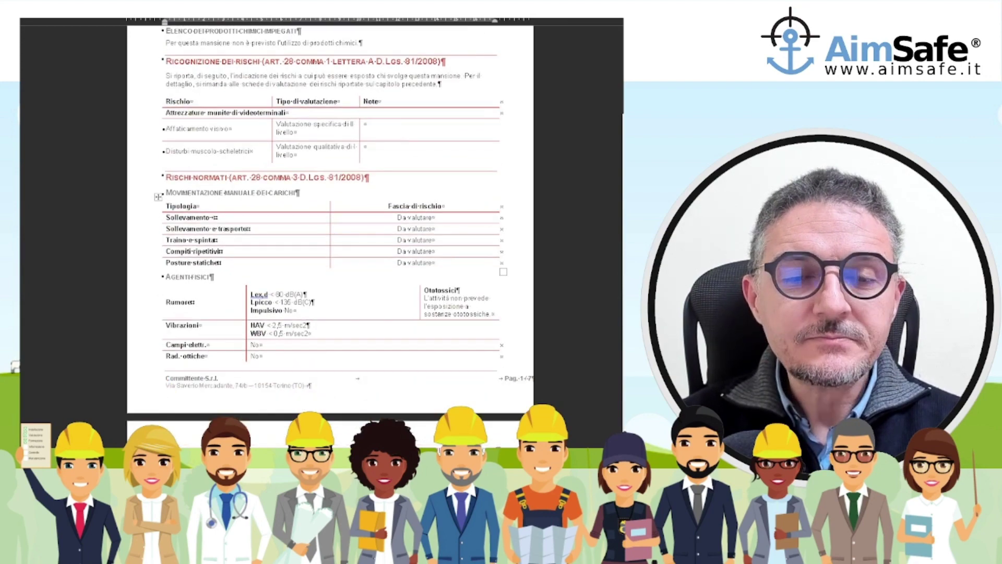
{"action": "scroll", "coordinate": [334, 235], "scroll_direction": "down", "scroll_amount": 15}
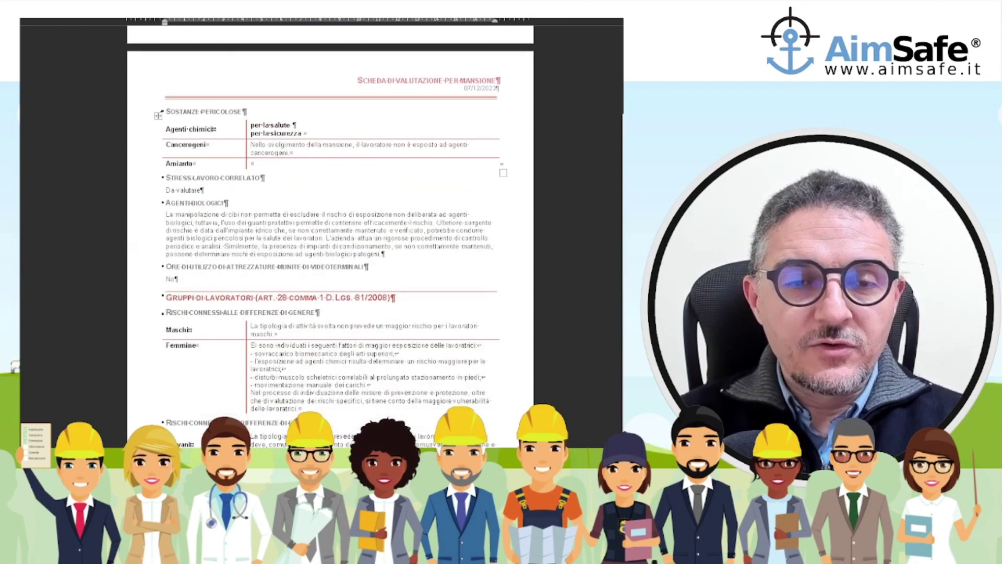
{"action": "scroll", "coordinate": [330, 235], "scroll_direction": "down", "scroll_amount": 4}
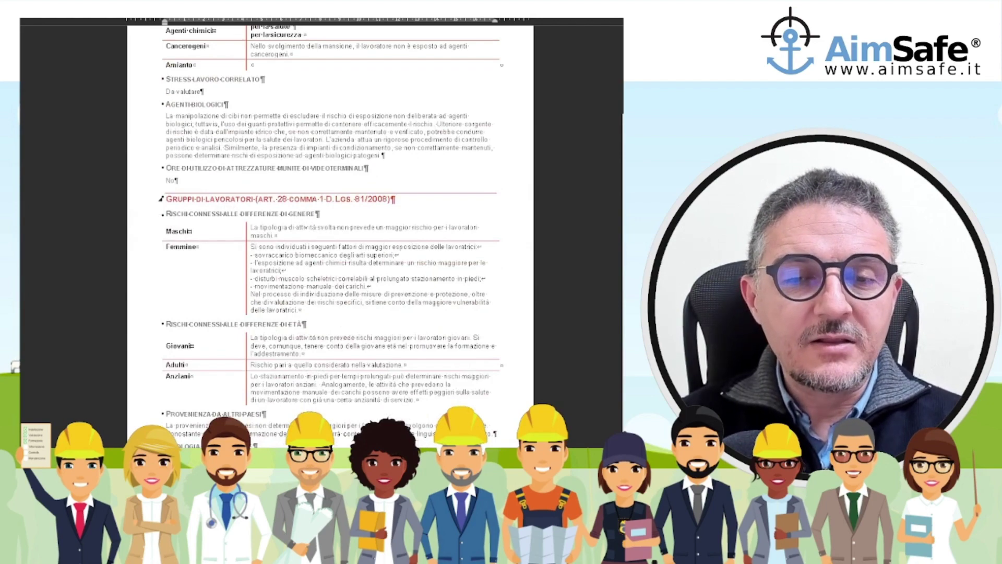
{"action": "scroll", "coordinate": [329, 235], "scroll_direction": "down", "scroll_amount": 2}
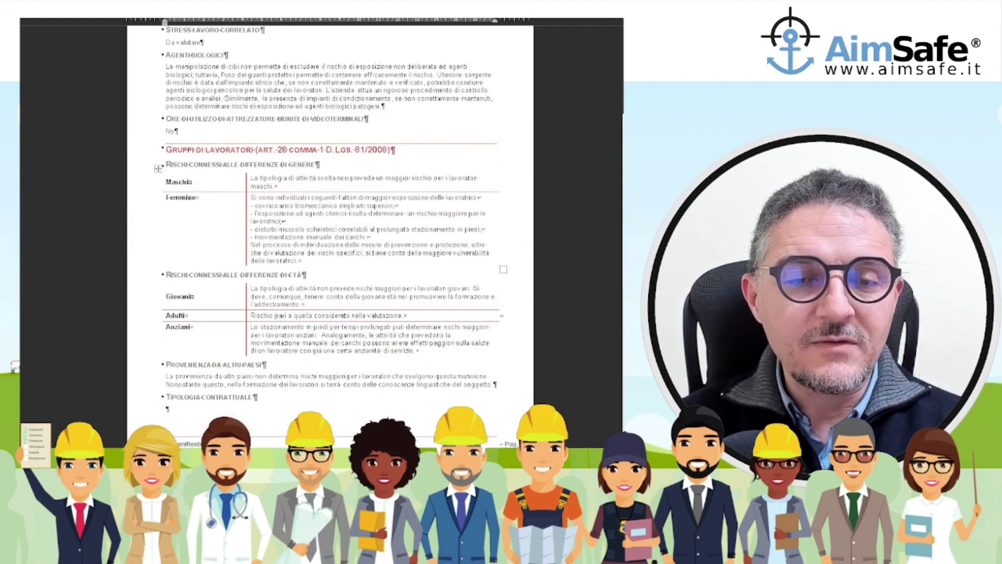
Examine the role sheet's sections on pregnant workers, minors, required DPI and training.
{"action": "scroll", "coordinate": [330, 235], "scroll_direction": "down", "scroll_amount": 6}
{"action": "scroll", "coordinate": [330, 234], "scroll_direction": "down", "scroll_amount": 8}
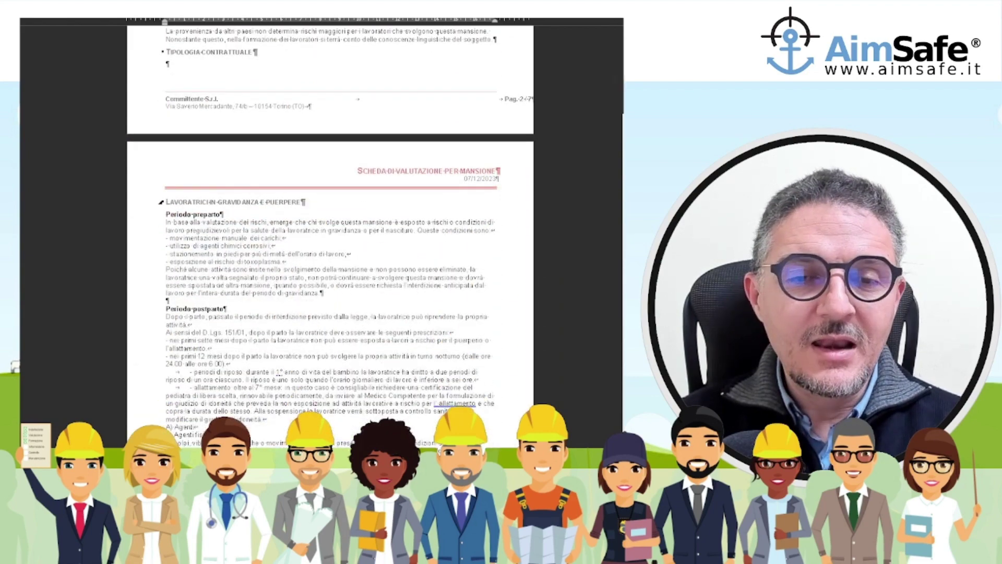
{"action": "scroll", "coordinate": [330, 235], "scroll_direction": "down", "scroll_amount": 16}
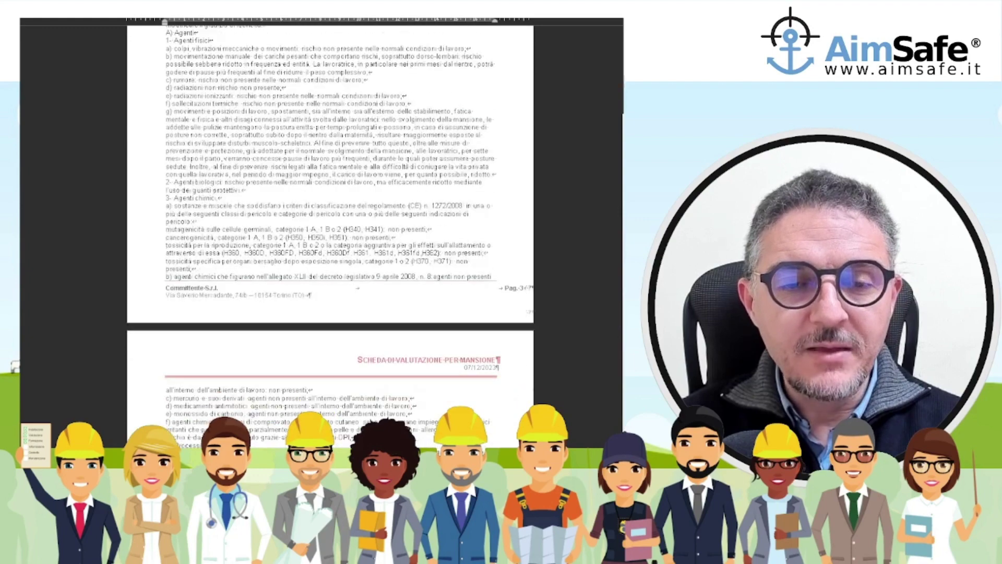
{"action": "scroll", "coordinate": [330, 235], "scroll_direction": "down", "scroll_amount": 5}
{"action": "scroll", "coordinate": [330, 235], "scroll_direction": "down", "scroll_amount": 3}
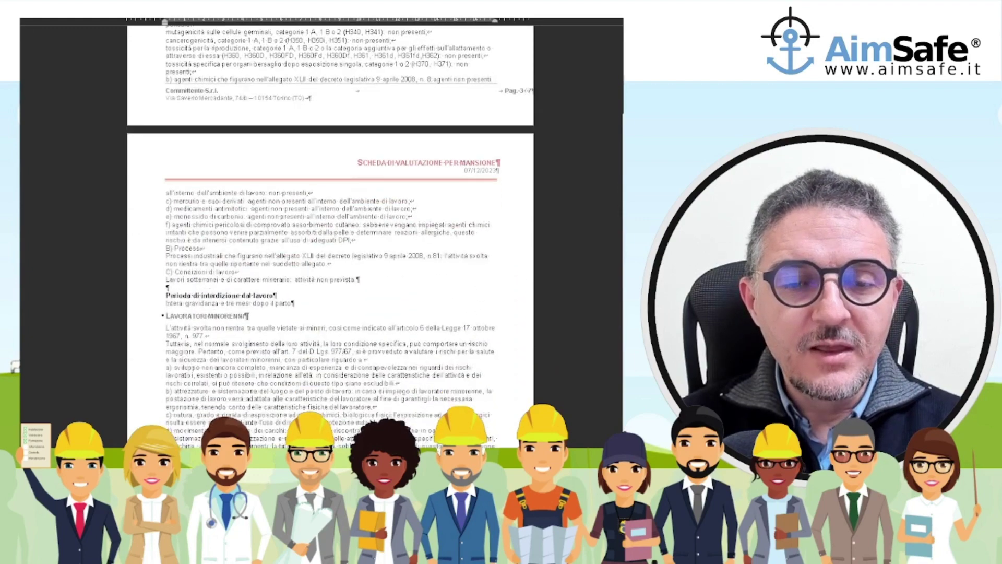
{"action": "scroll", "coordinate": [330, 235], "scroll_direction": "down", "scroll_amount": 3}
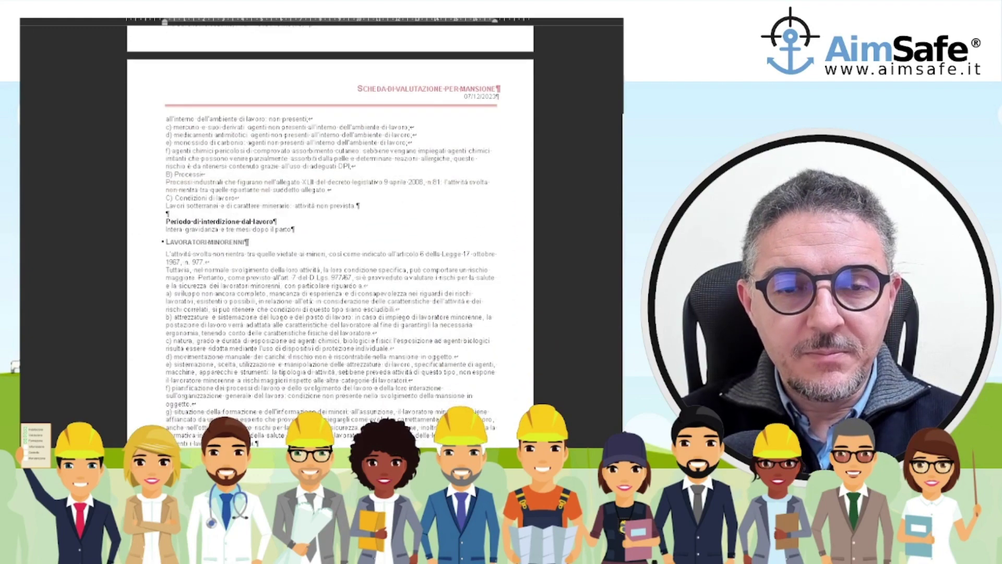
{"action": "scroll", "coordinate": [330, 234], "scroll_direction": "down", "scroll_amount": 3}
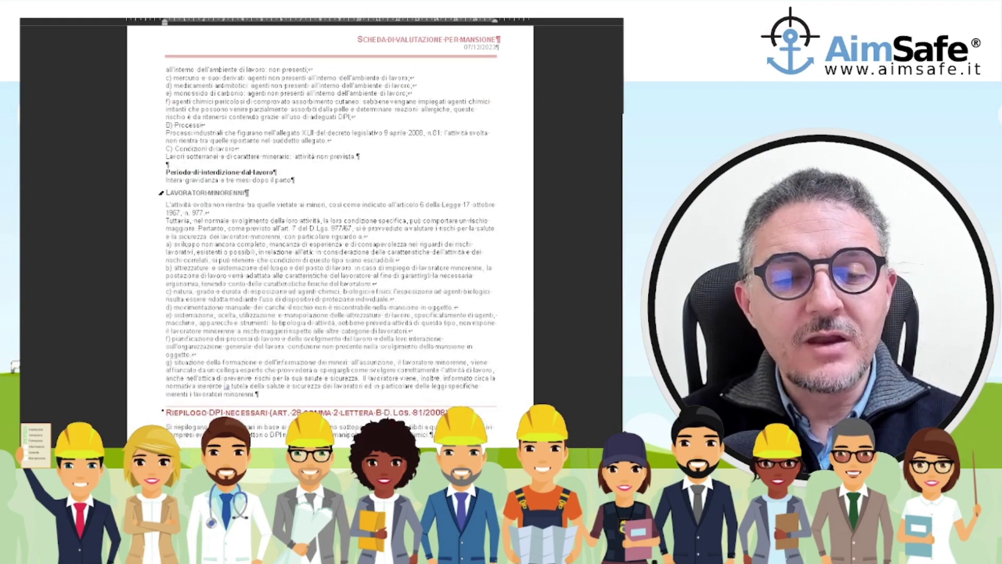
{"action": "scroll", "coordinate": [330, 235], "scroll_direction": "down", "scroll_amount": 3}
{"action": "scroll", "coordinate": [330, 235], "scroll_direction": "down", "scroll_amount": 4}
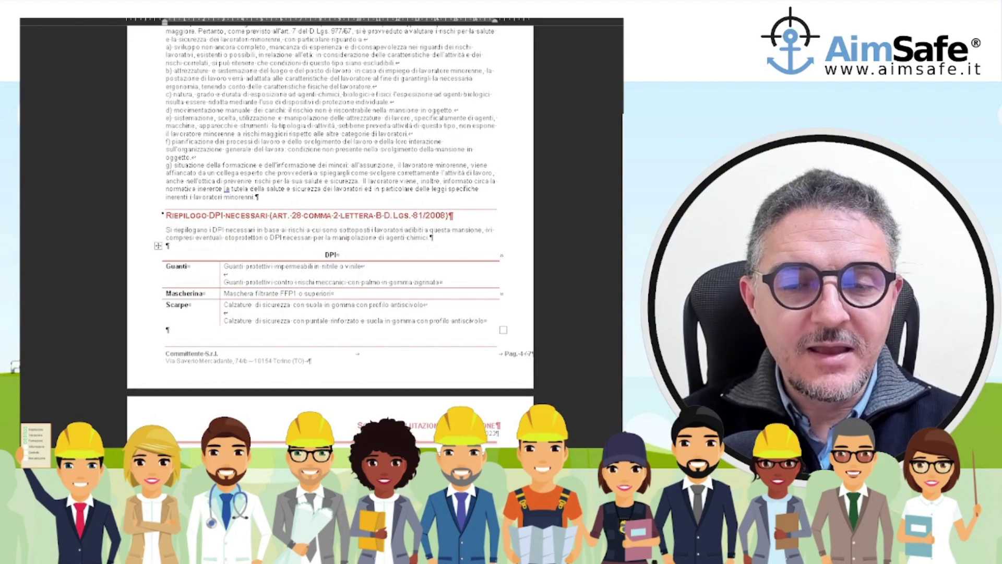
{"action": "scroll", "coordinate": [291, 283], "scroll_direction": "down", "scroll_amount": 10}
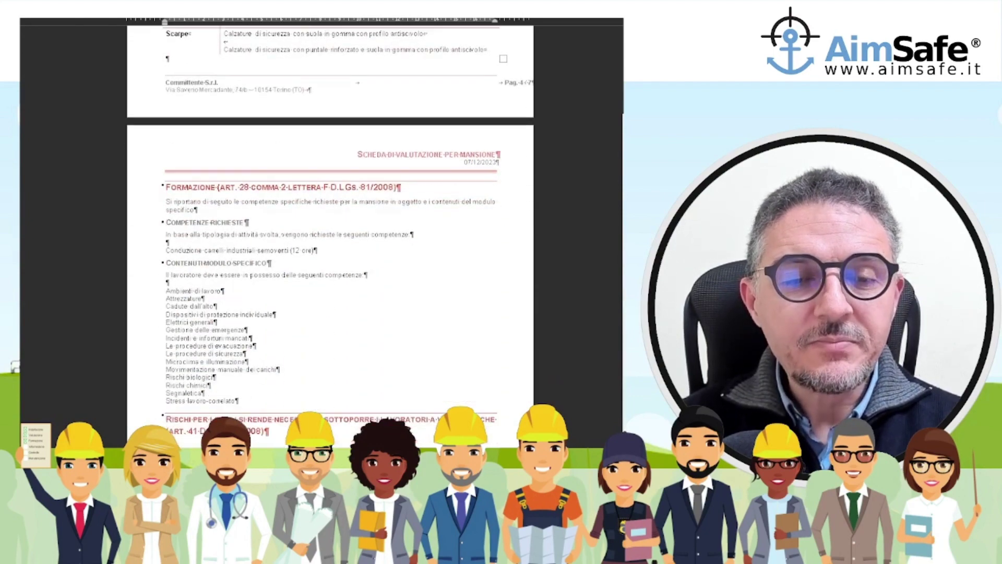